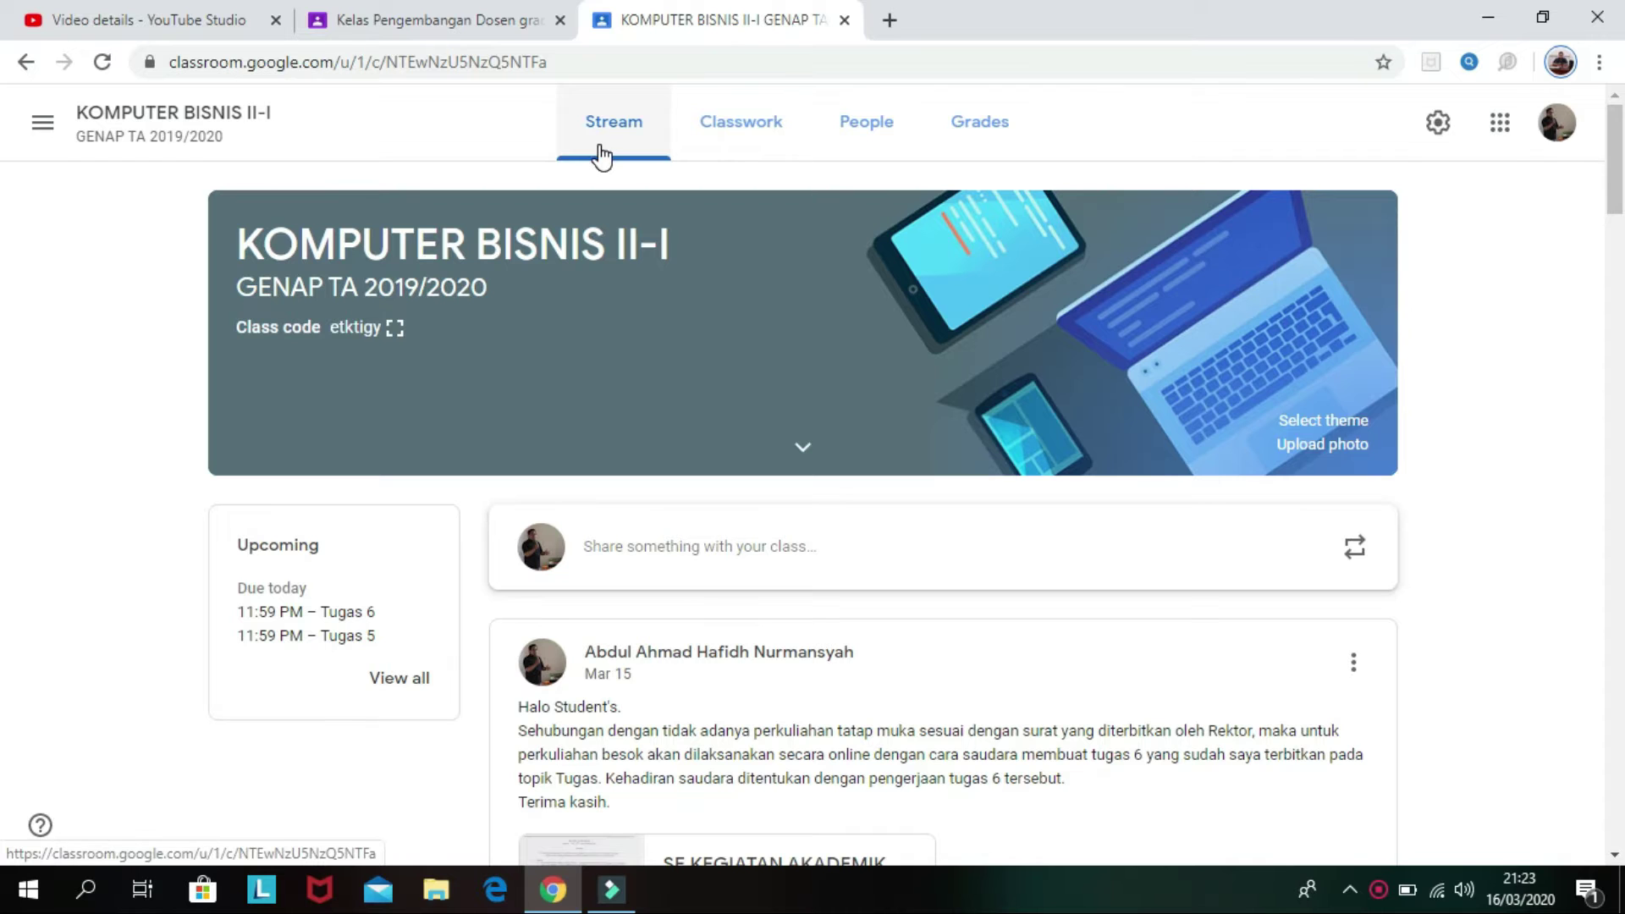
Step: On the class's People page, view the invitation forms for students and for teachers, cancelling each without inviting anyone
{"action": "left_click", "coordinate": [865, 136]}
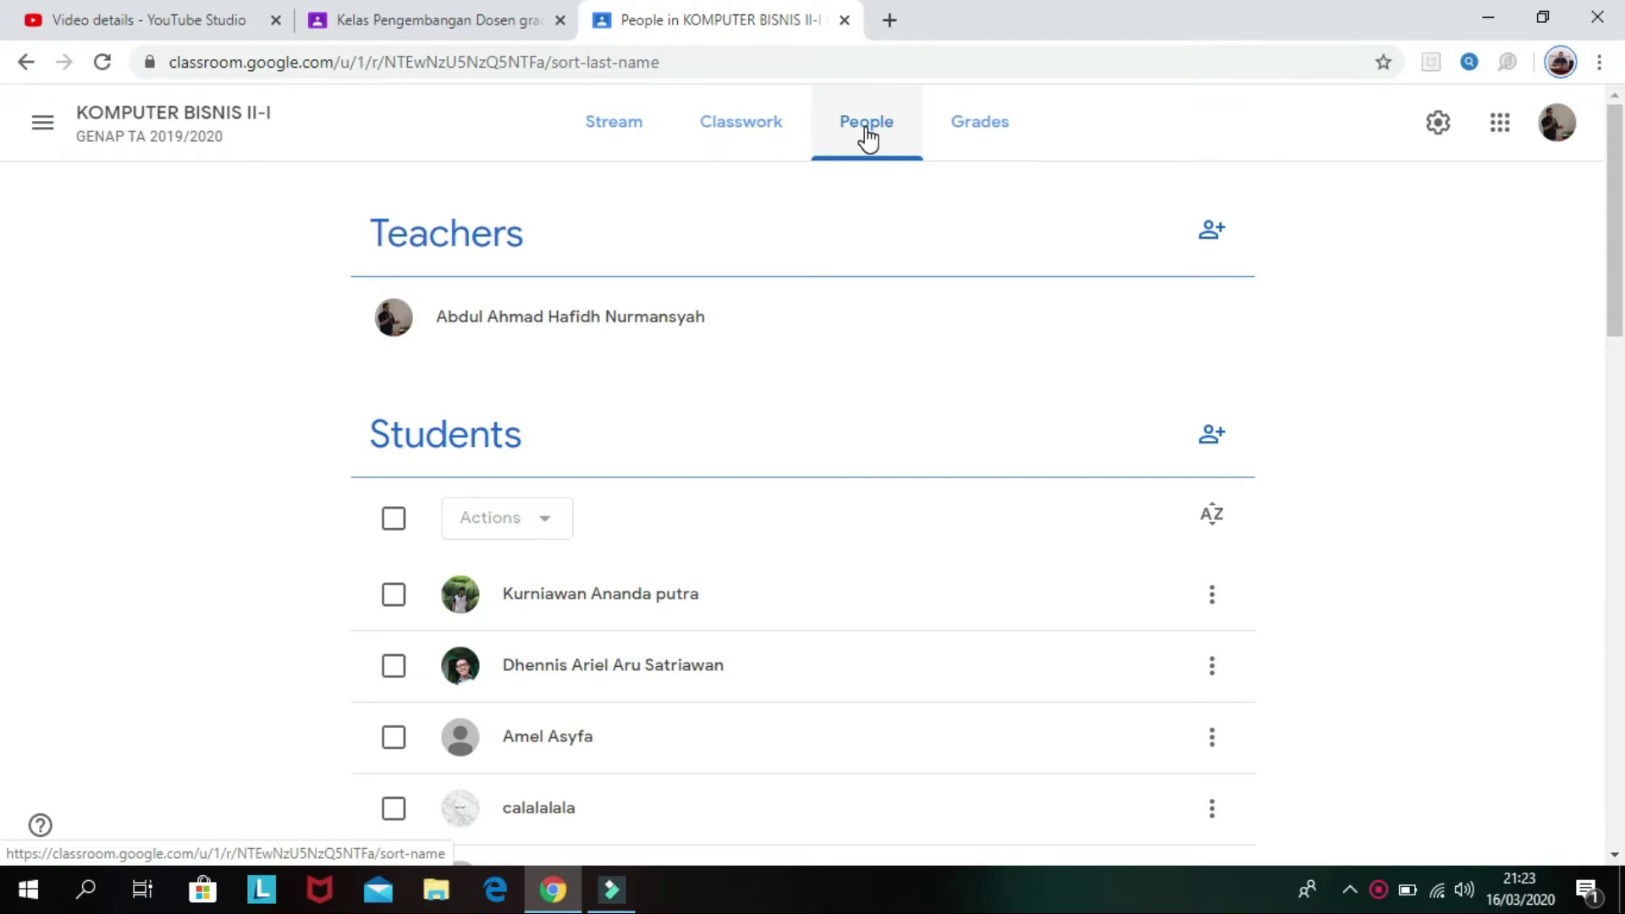
{"action": "left_click", "coordinate": [1213, 445]}
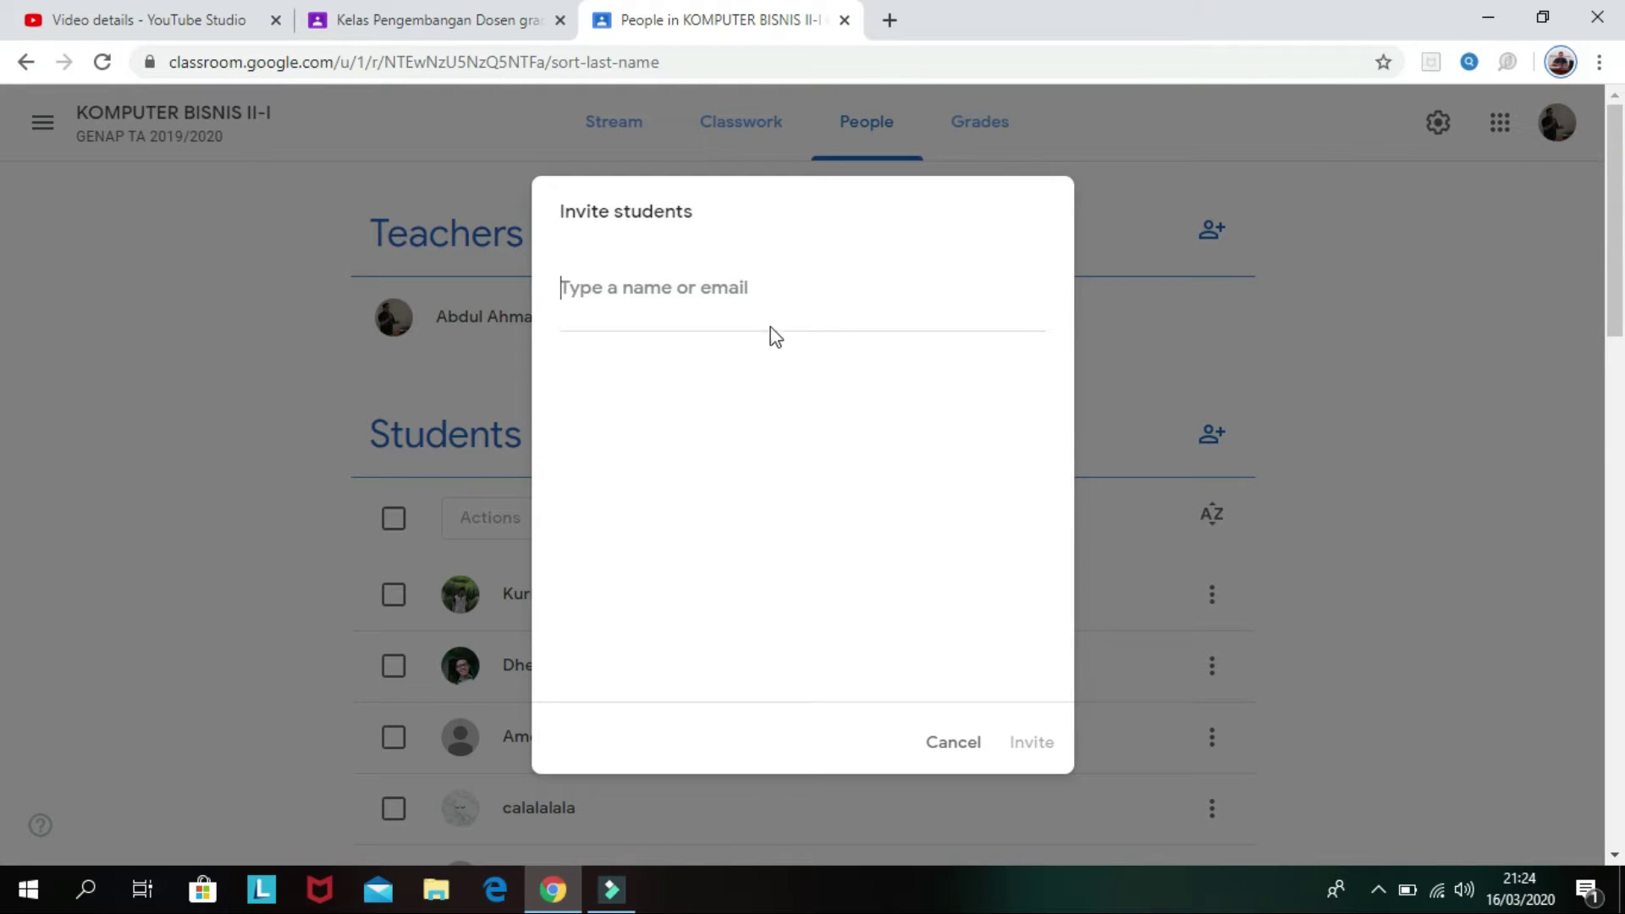
{"action": "left_click", "coordinate": [743, 290]}
{"action": "left_click", "coordinate": [958, 745]}
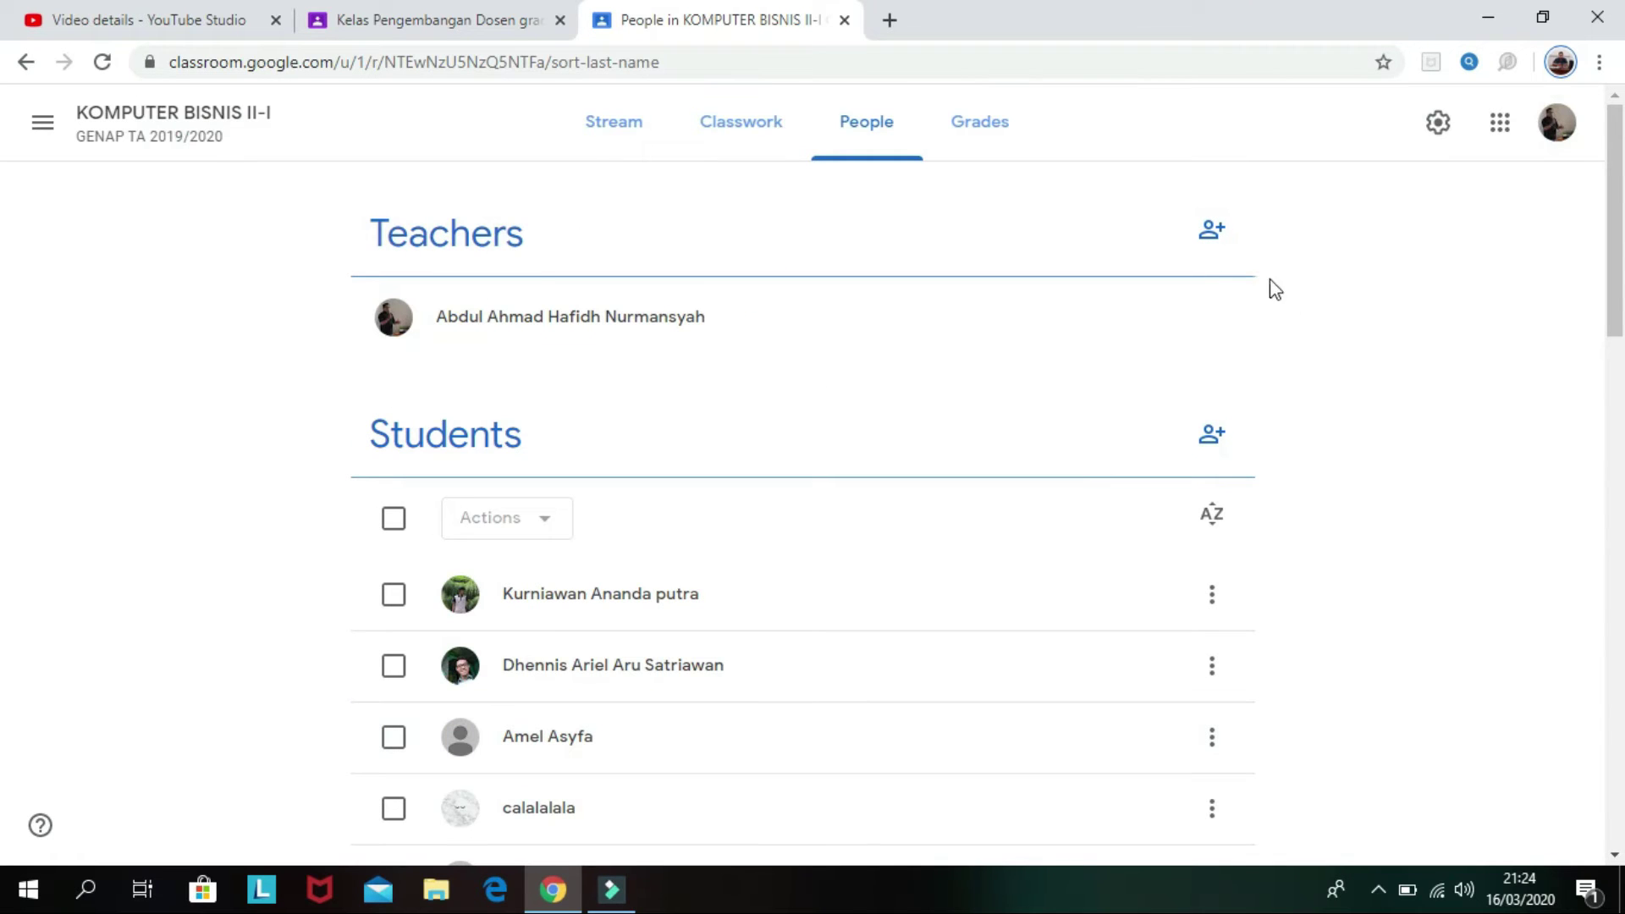
{"action": "left_click", "coordinate": [1220, 239]}
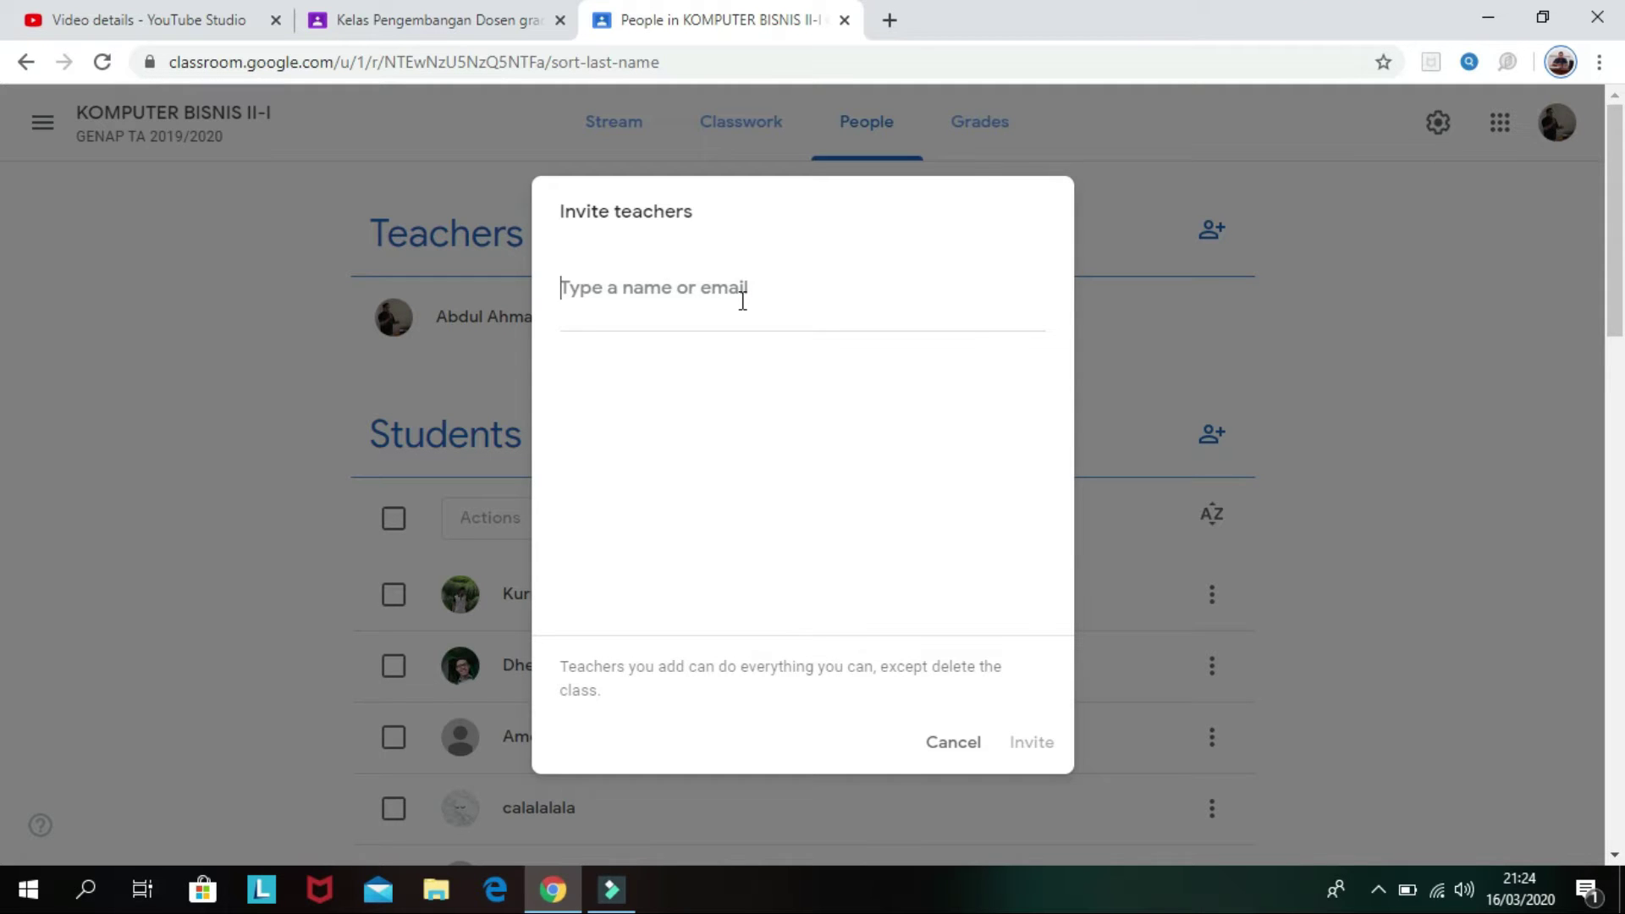
{"action": "left_click", "coordinate": [952, 748]}
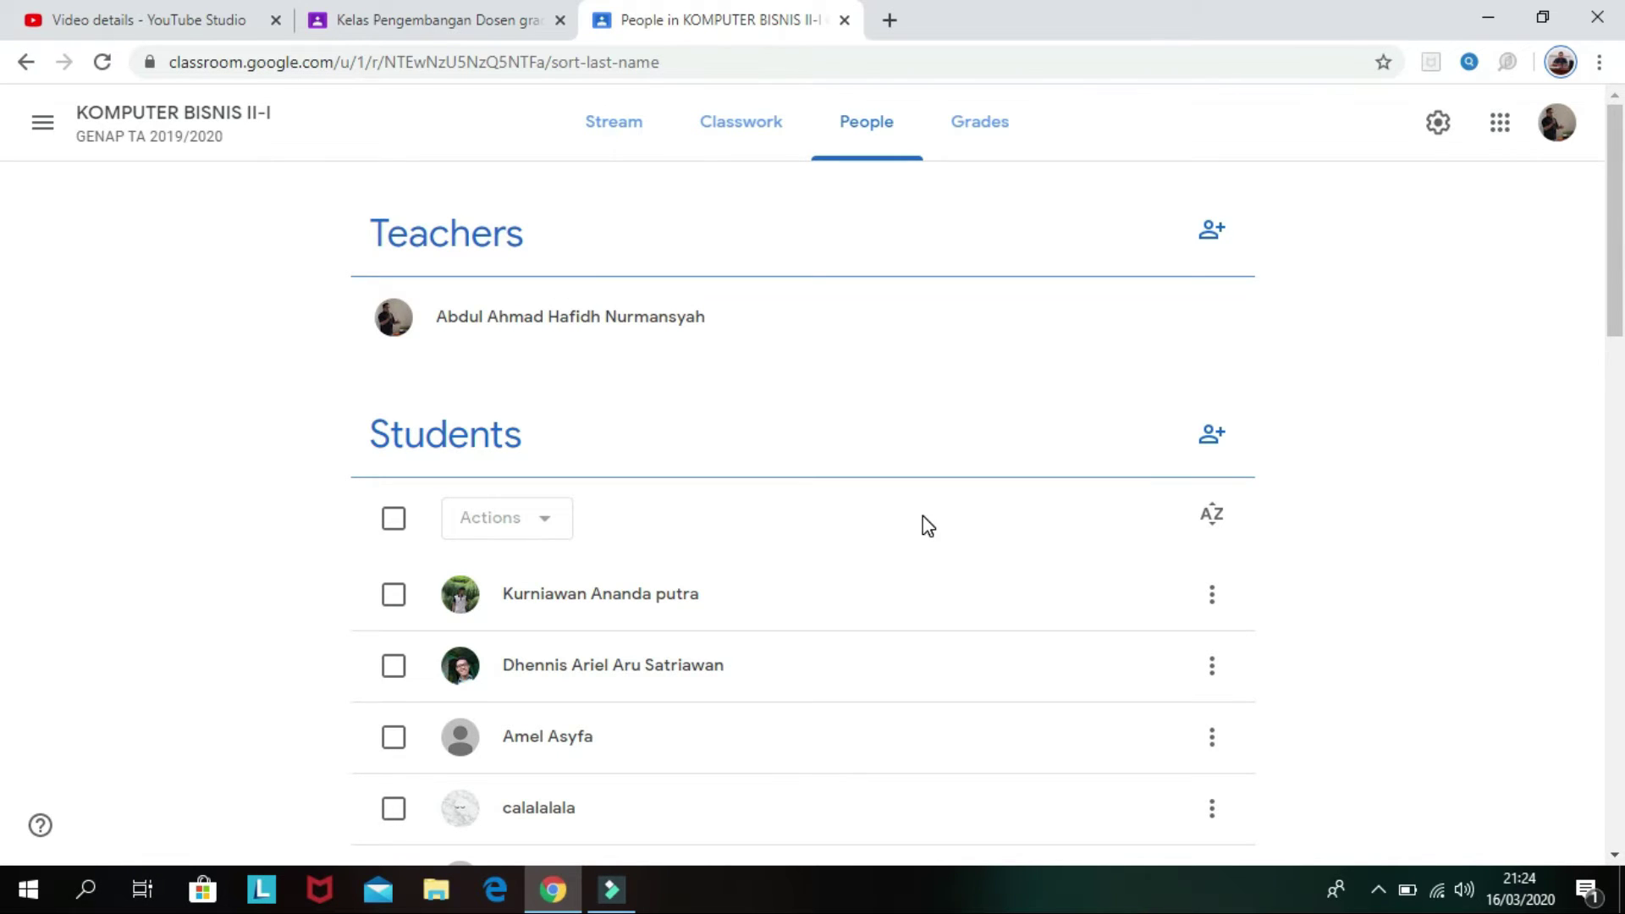
Step: Return to the class Stream, display the class code enlarged to full screen, and close it
{"action": "left_click", "coordinate": [614, 126]}
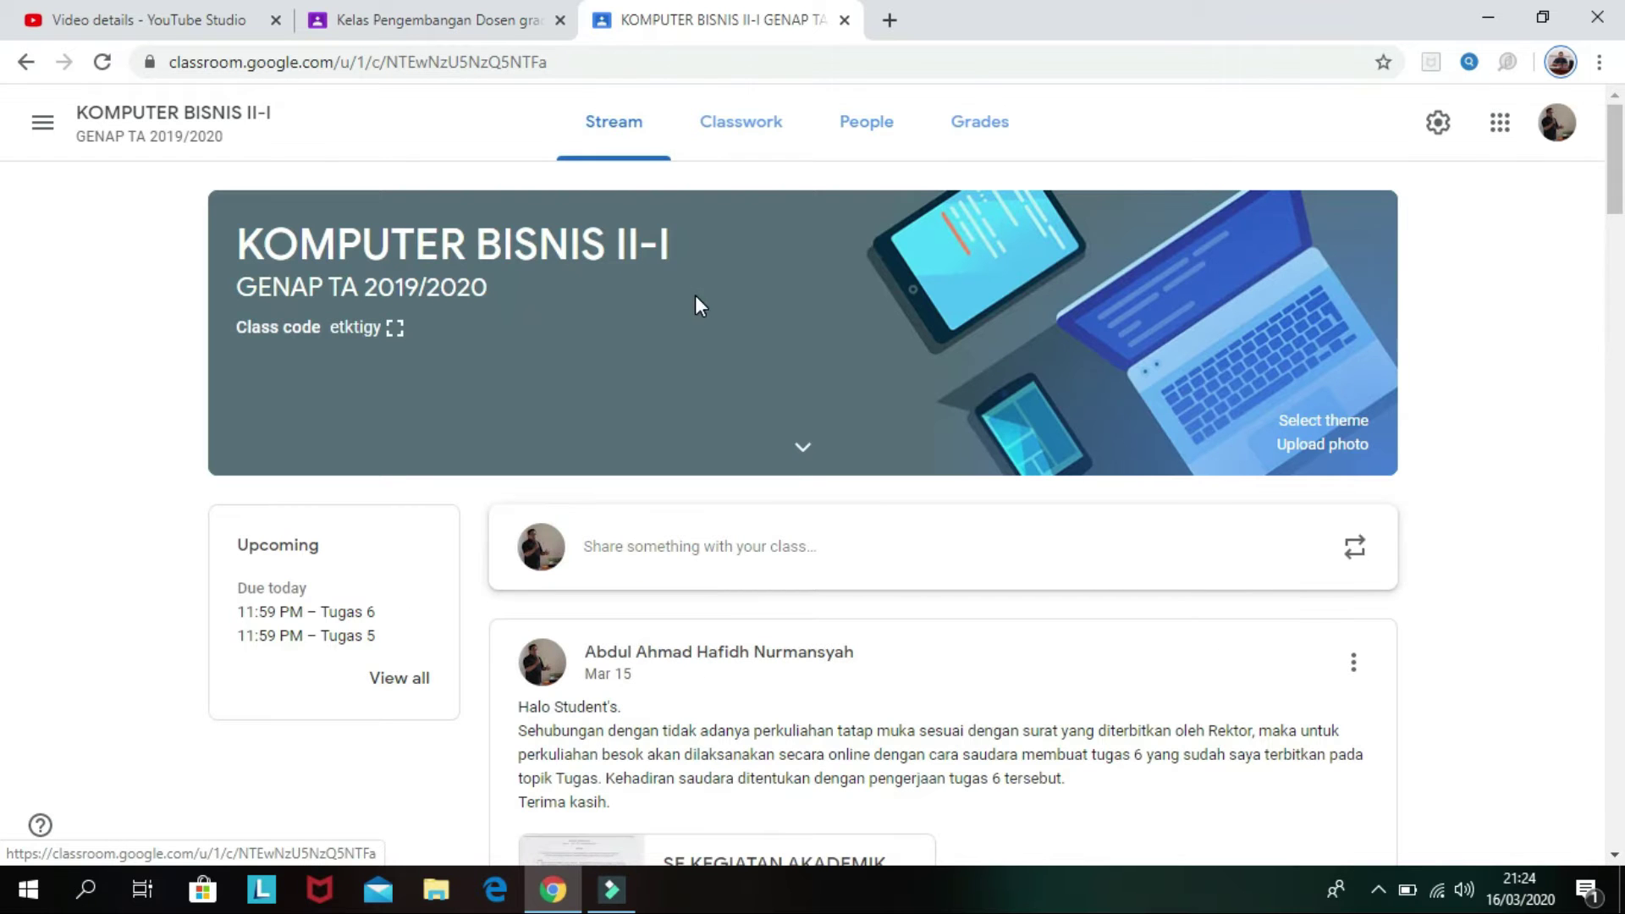
{"action": "left_click", "coordinate": [394, 334]}
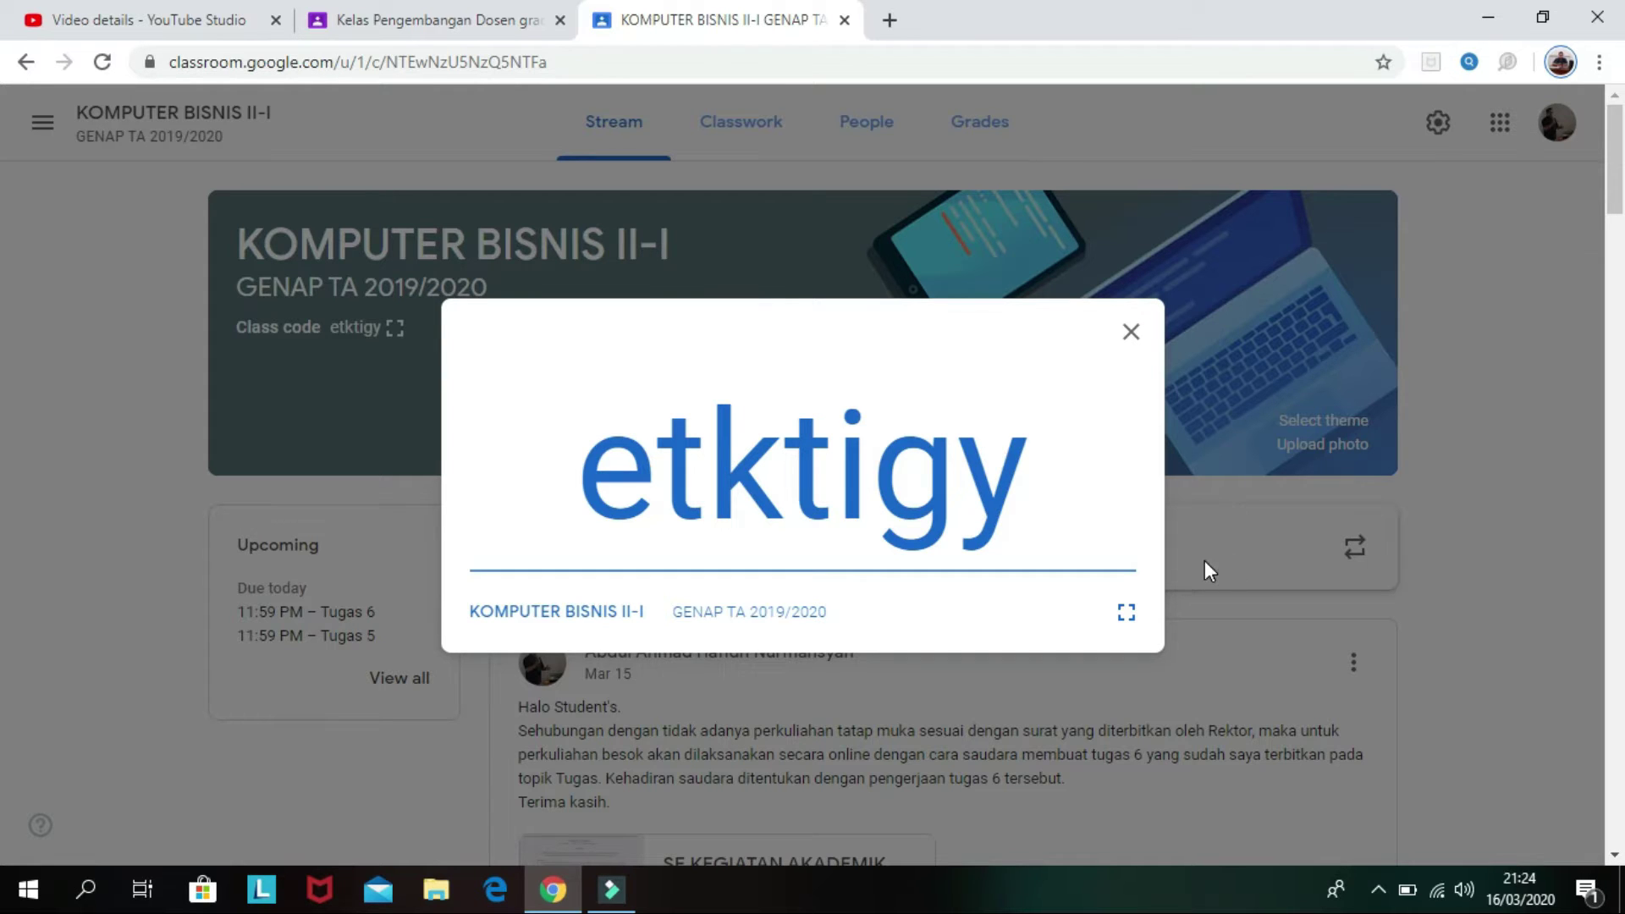
{"action": "left_click", "coordinate": [1126, 611]}
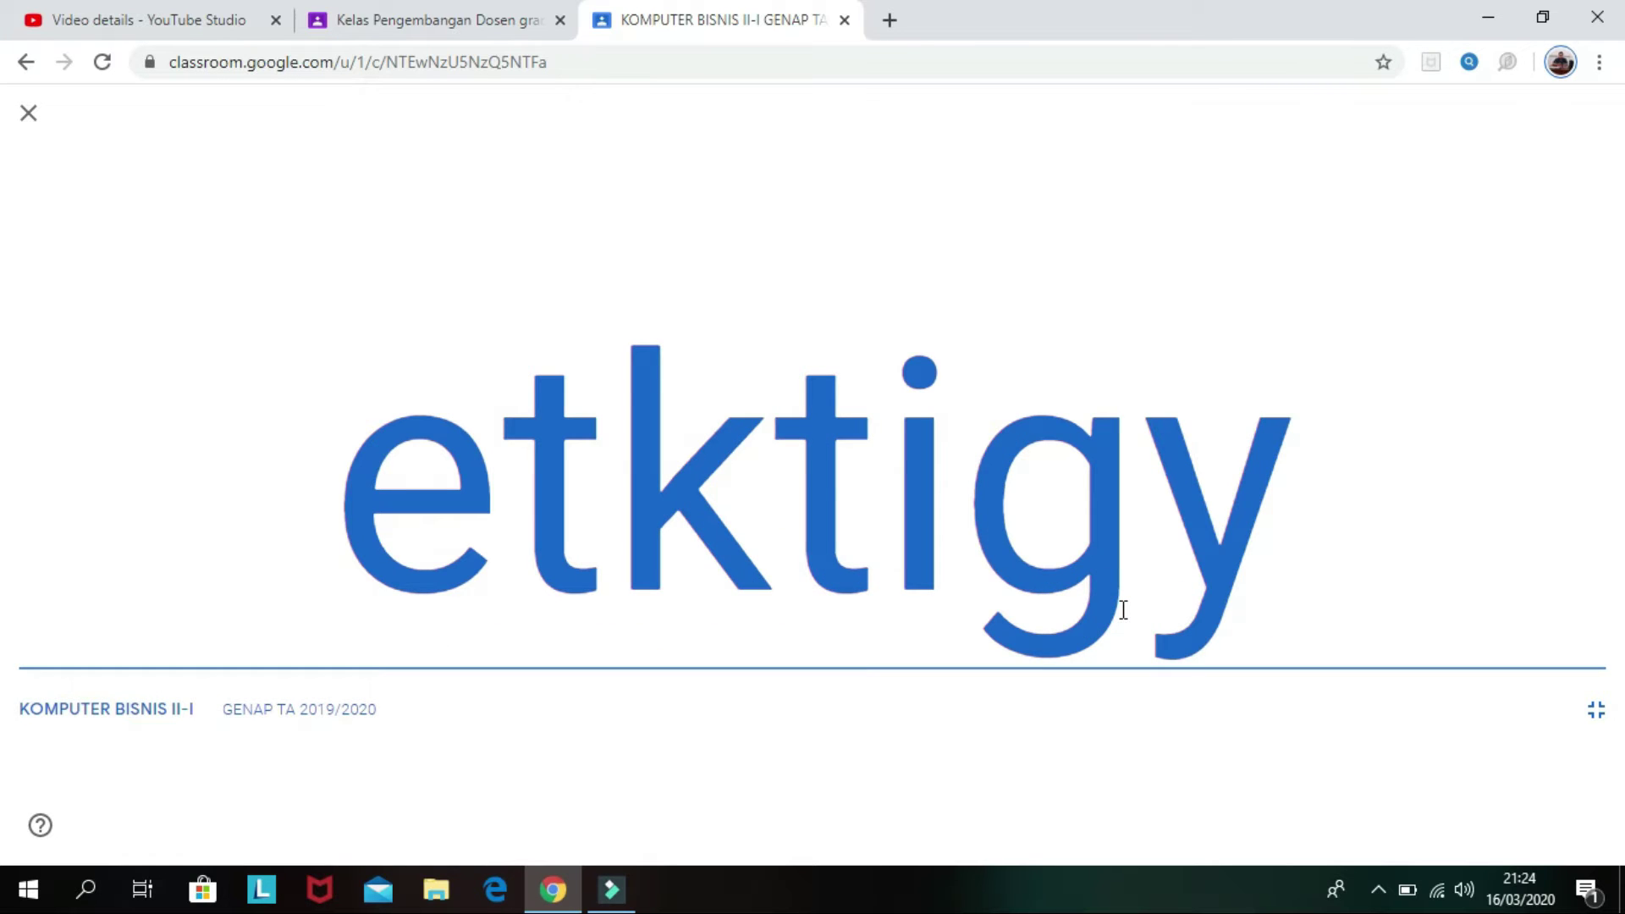
{"action": "left_click", "coordinate": [453, 20]}
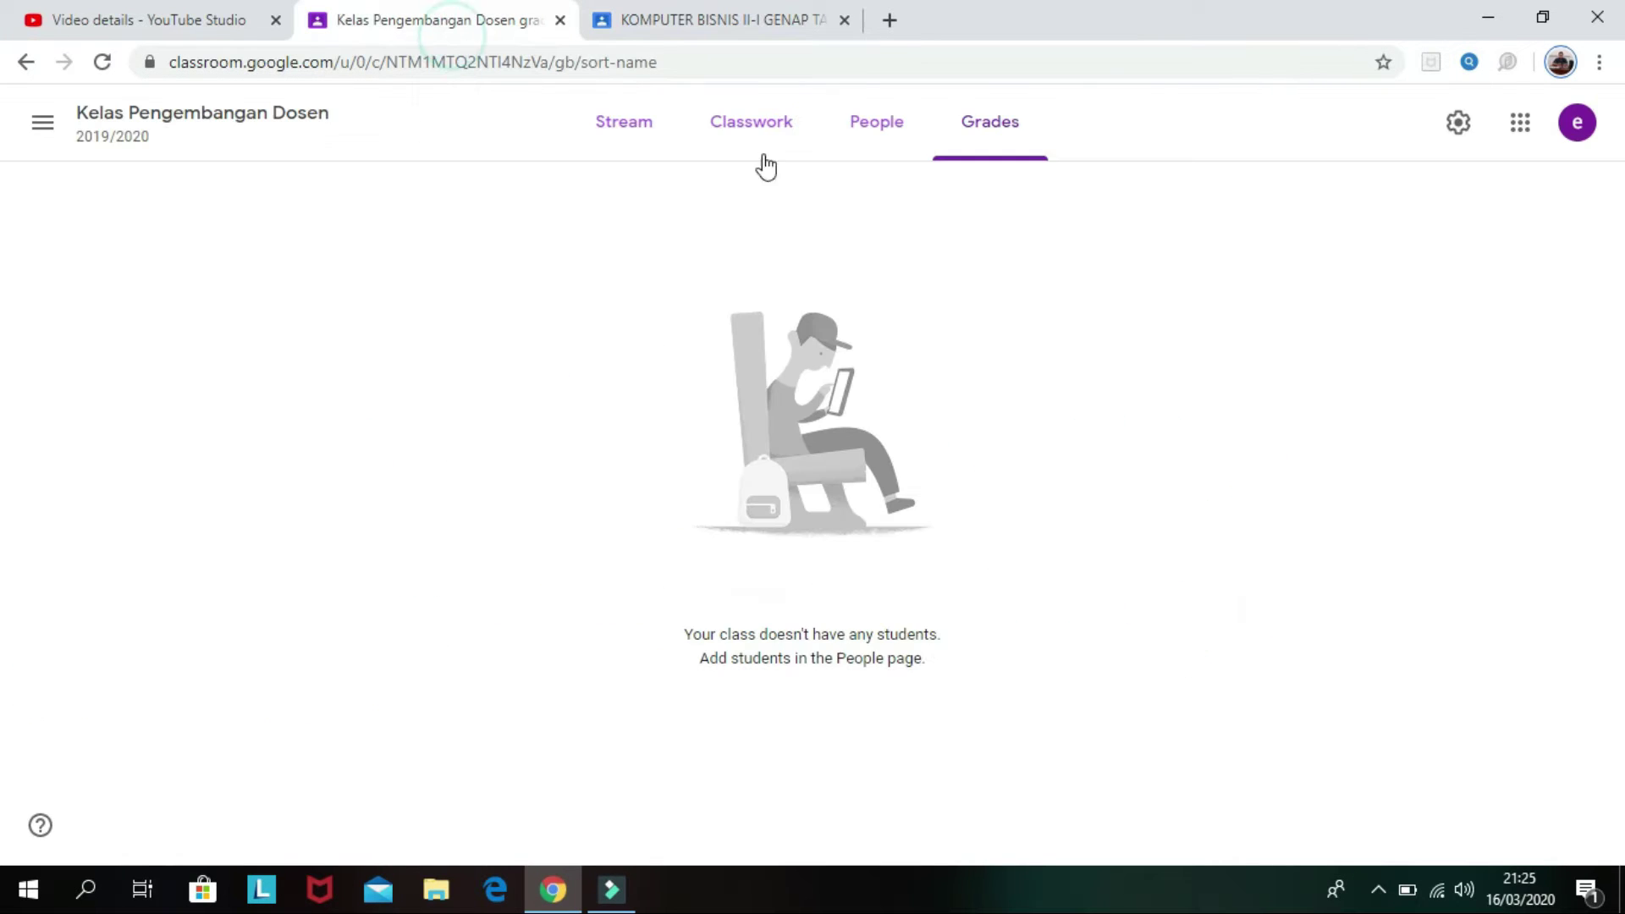
{"action": "left_click", "coordinate": [737, 13]}
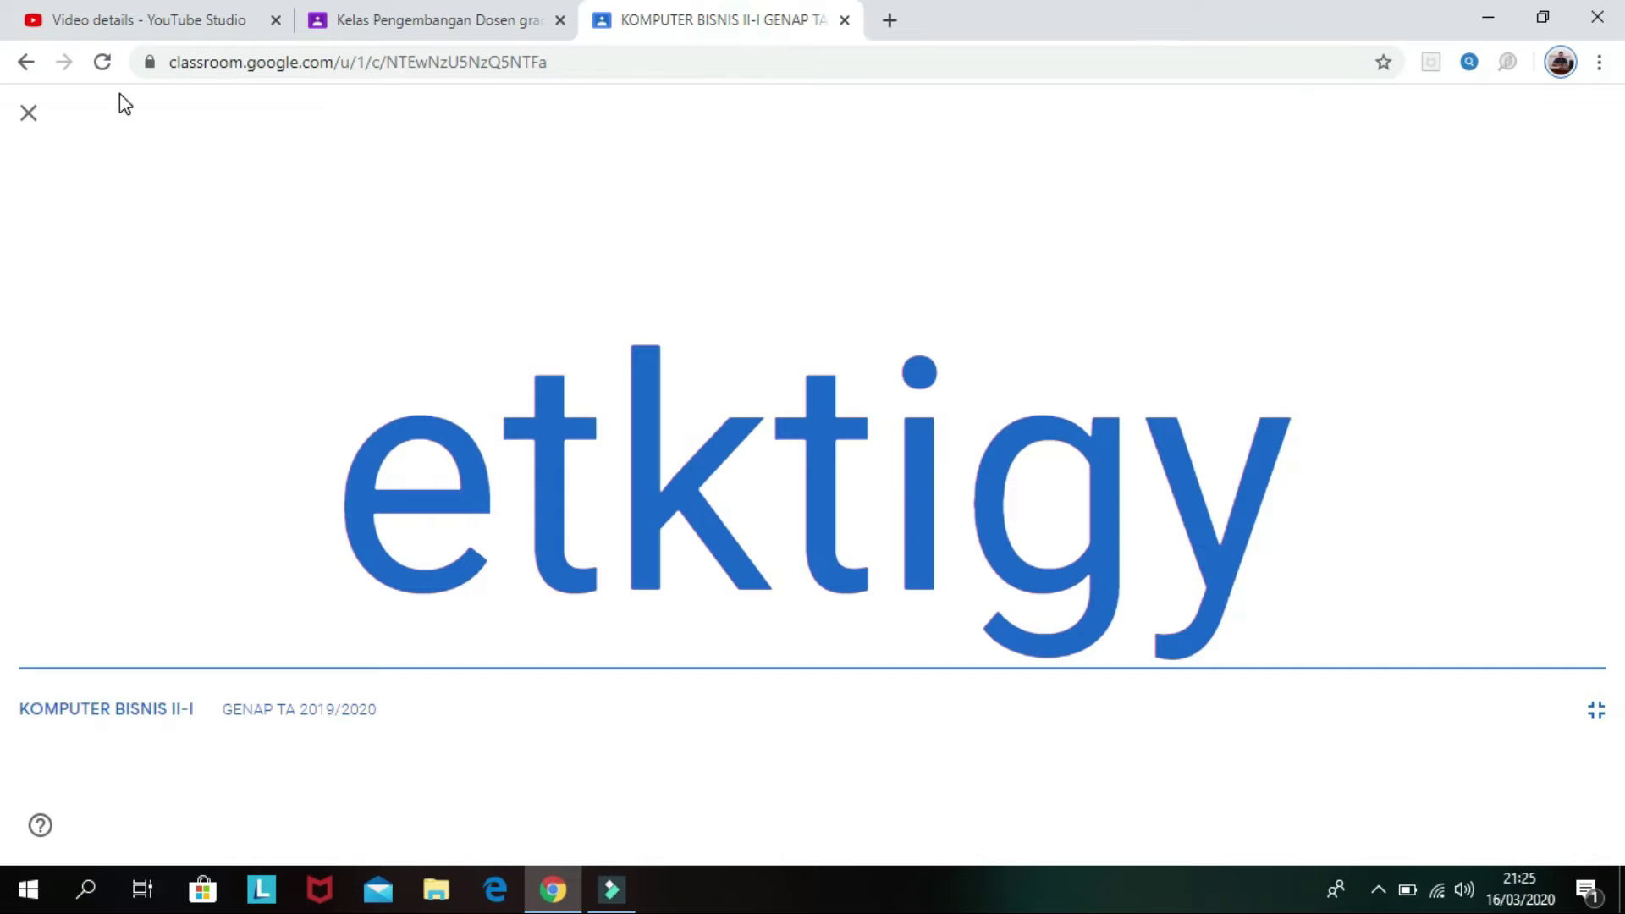
{"action": "left_click", "coordinate": [28, 112]}
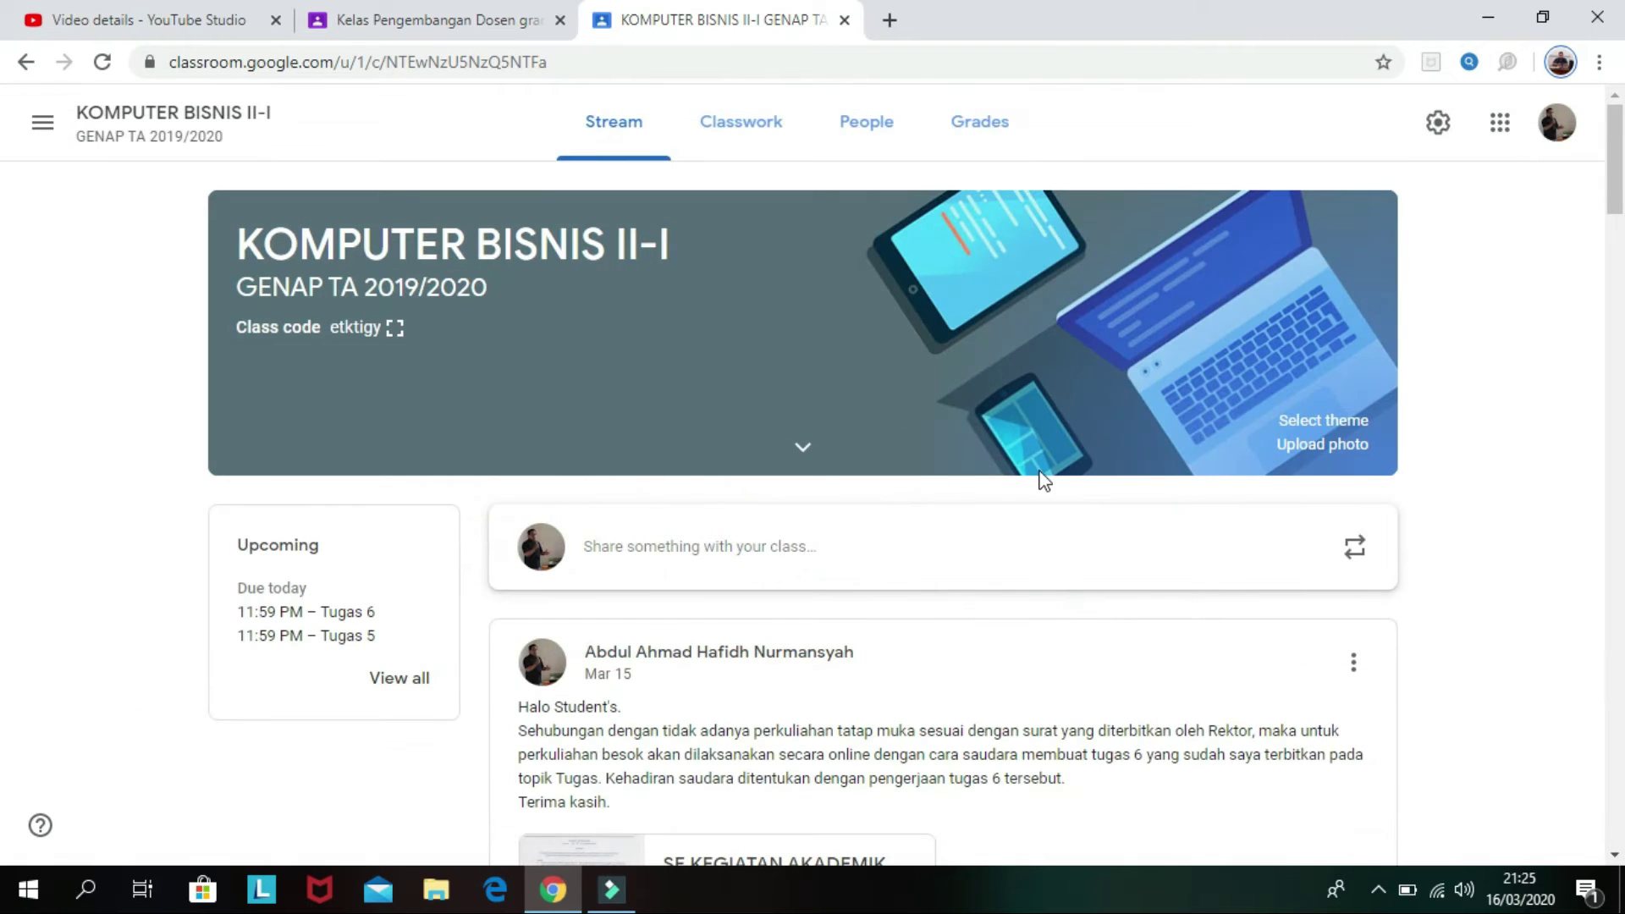
Step: Show the class code in full screen once more, reopen its smaller enlarged view, and dismiss it
{"action": "left_click", "coordinate": [405, 335]}
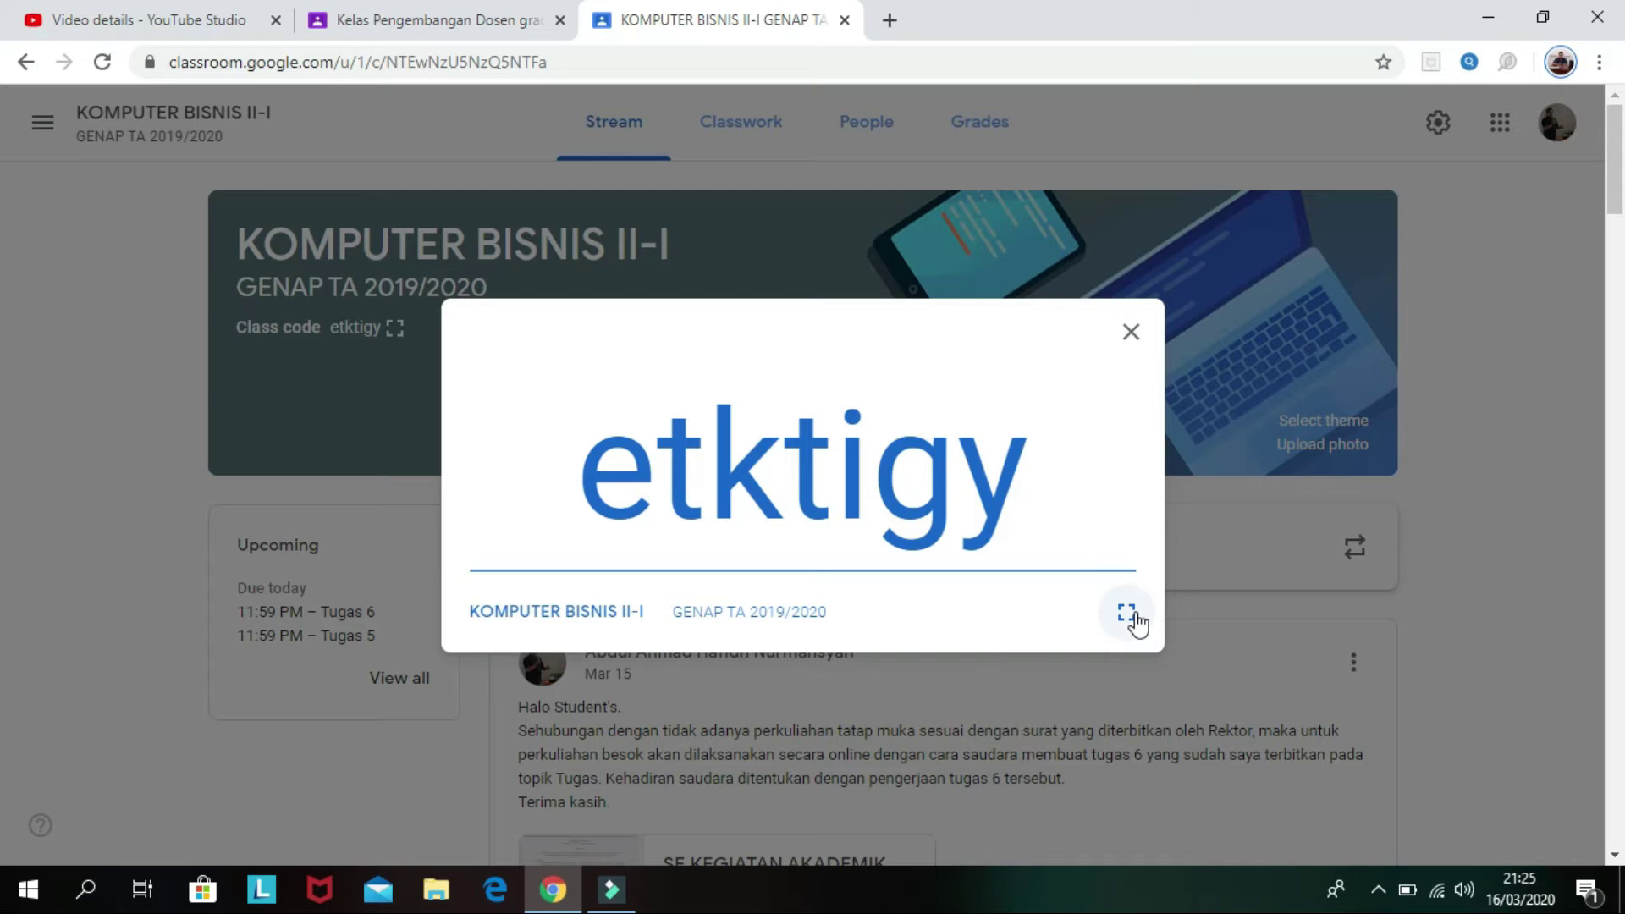
{"action": "left_click", "coordinate": [1131, 615]}
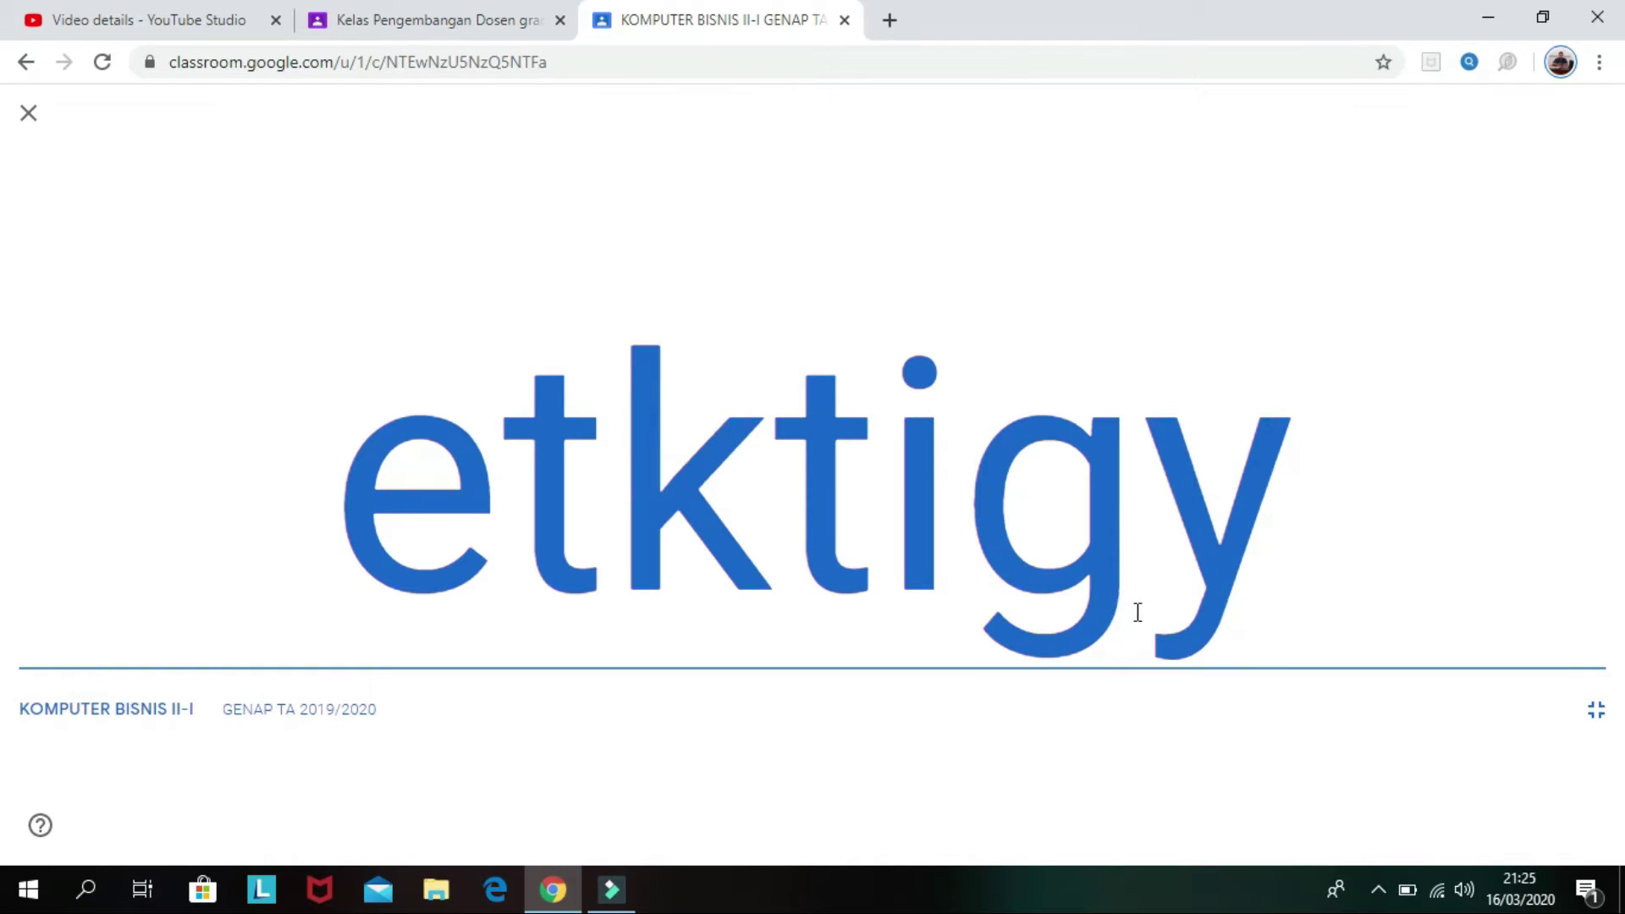
{"action": "left_click", "coordinate": [28, 115]}
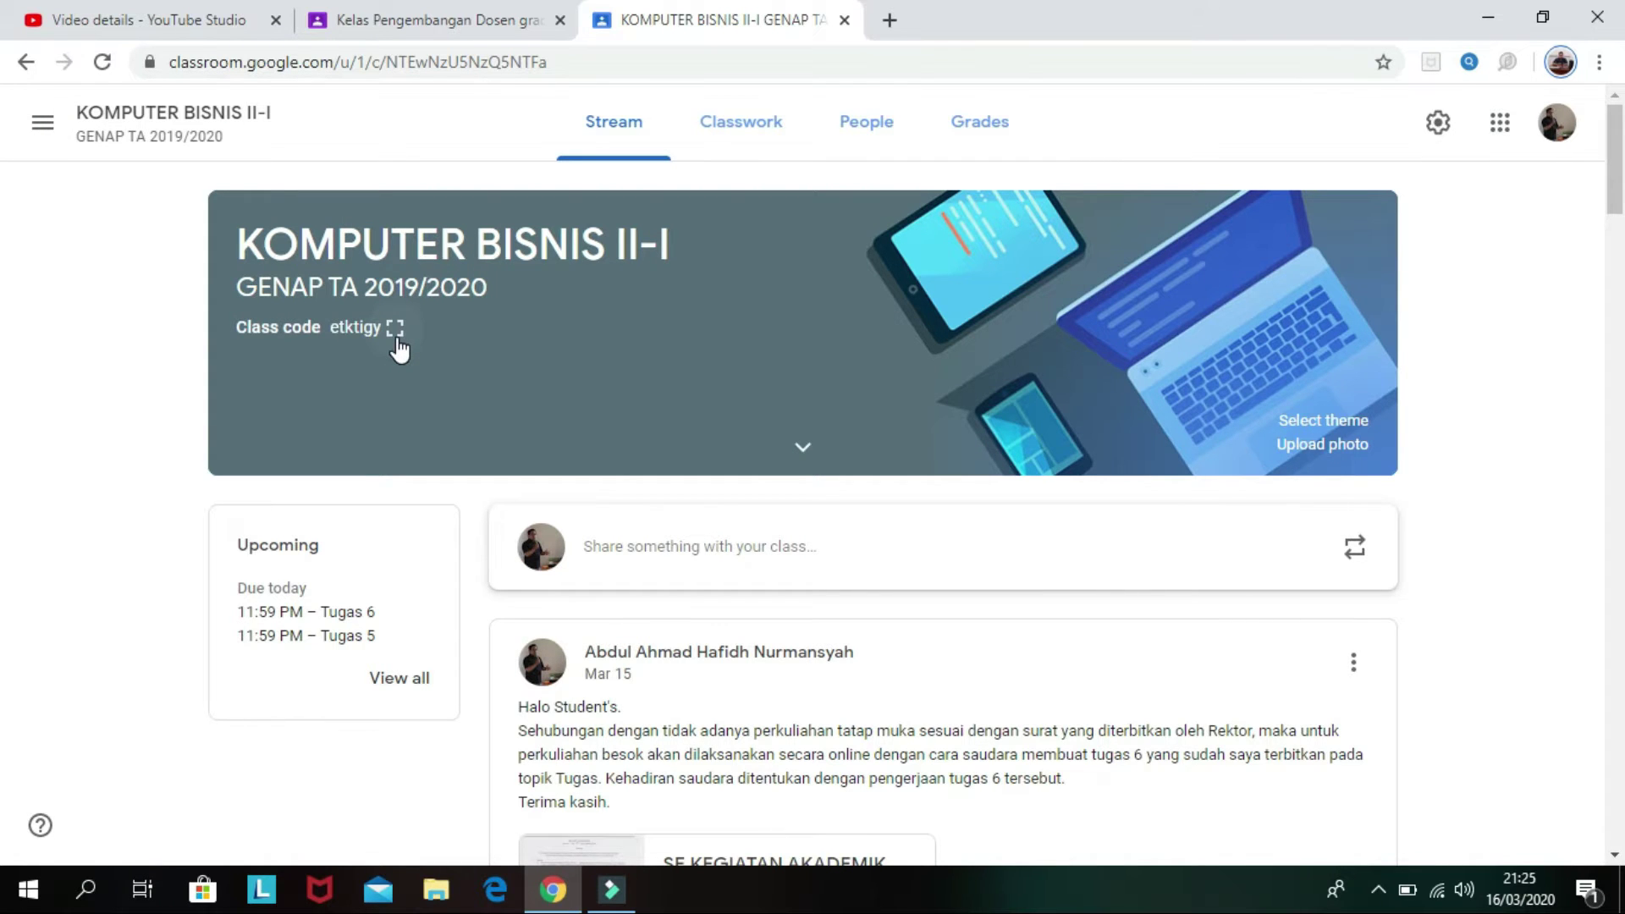
{"action": "left_click", "coordinate": [397, 337]}
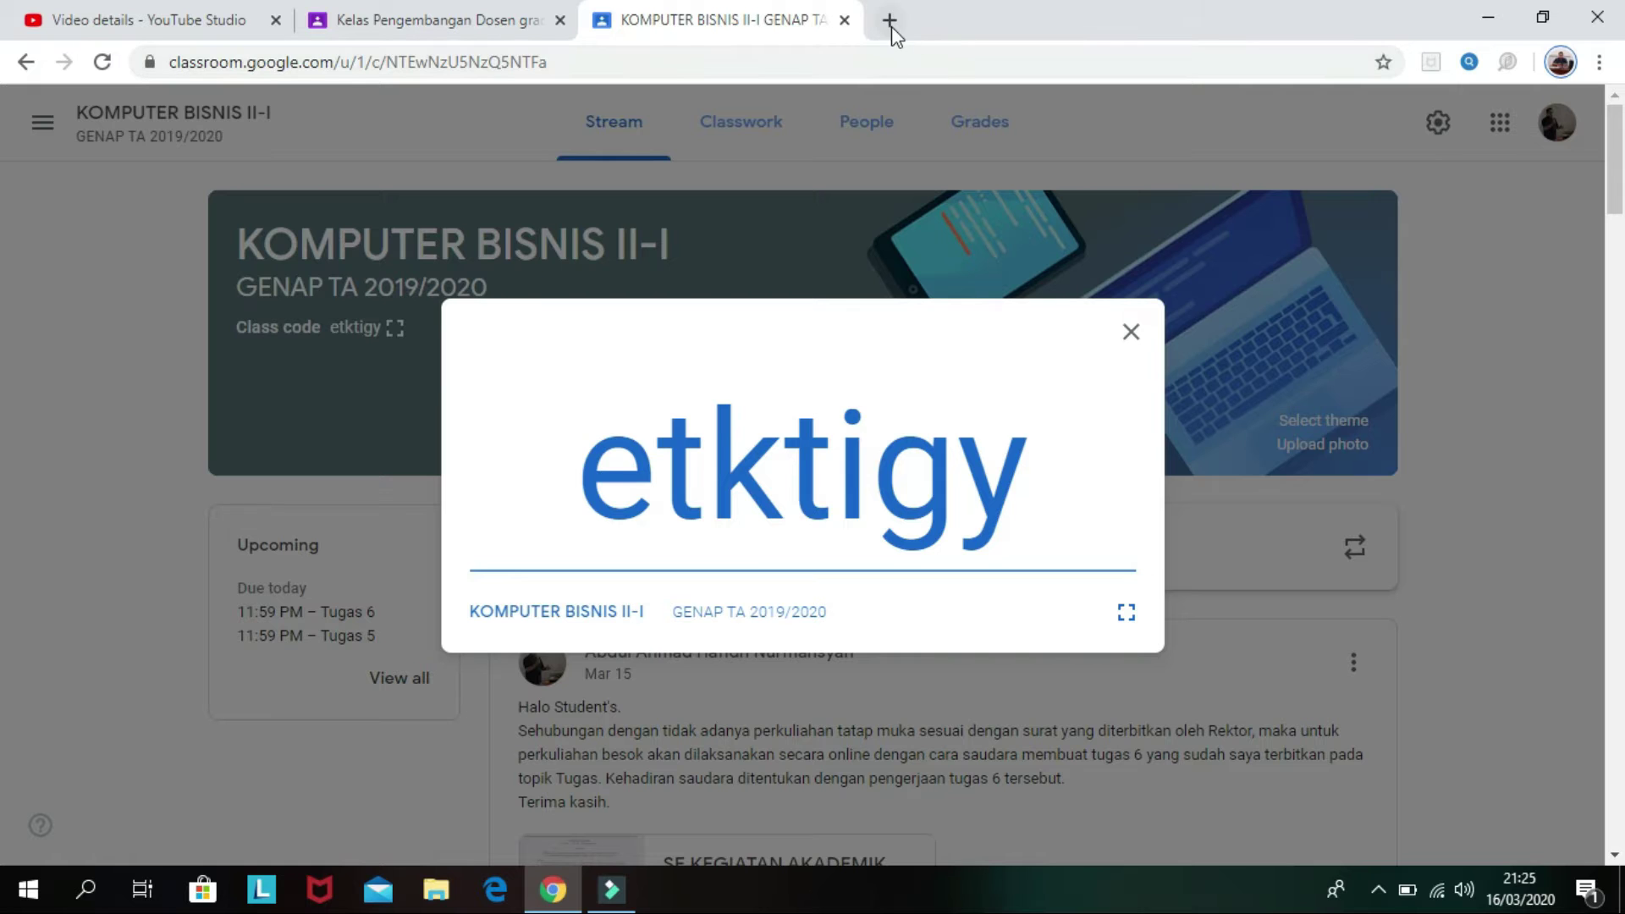
{"action": "left_click", "coordinate": [1131, 331]}
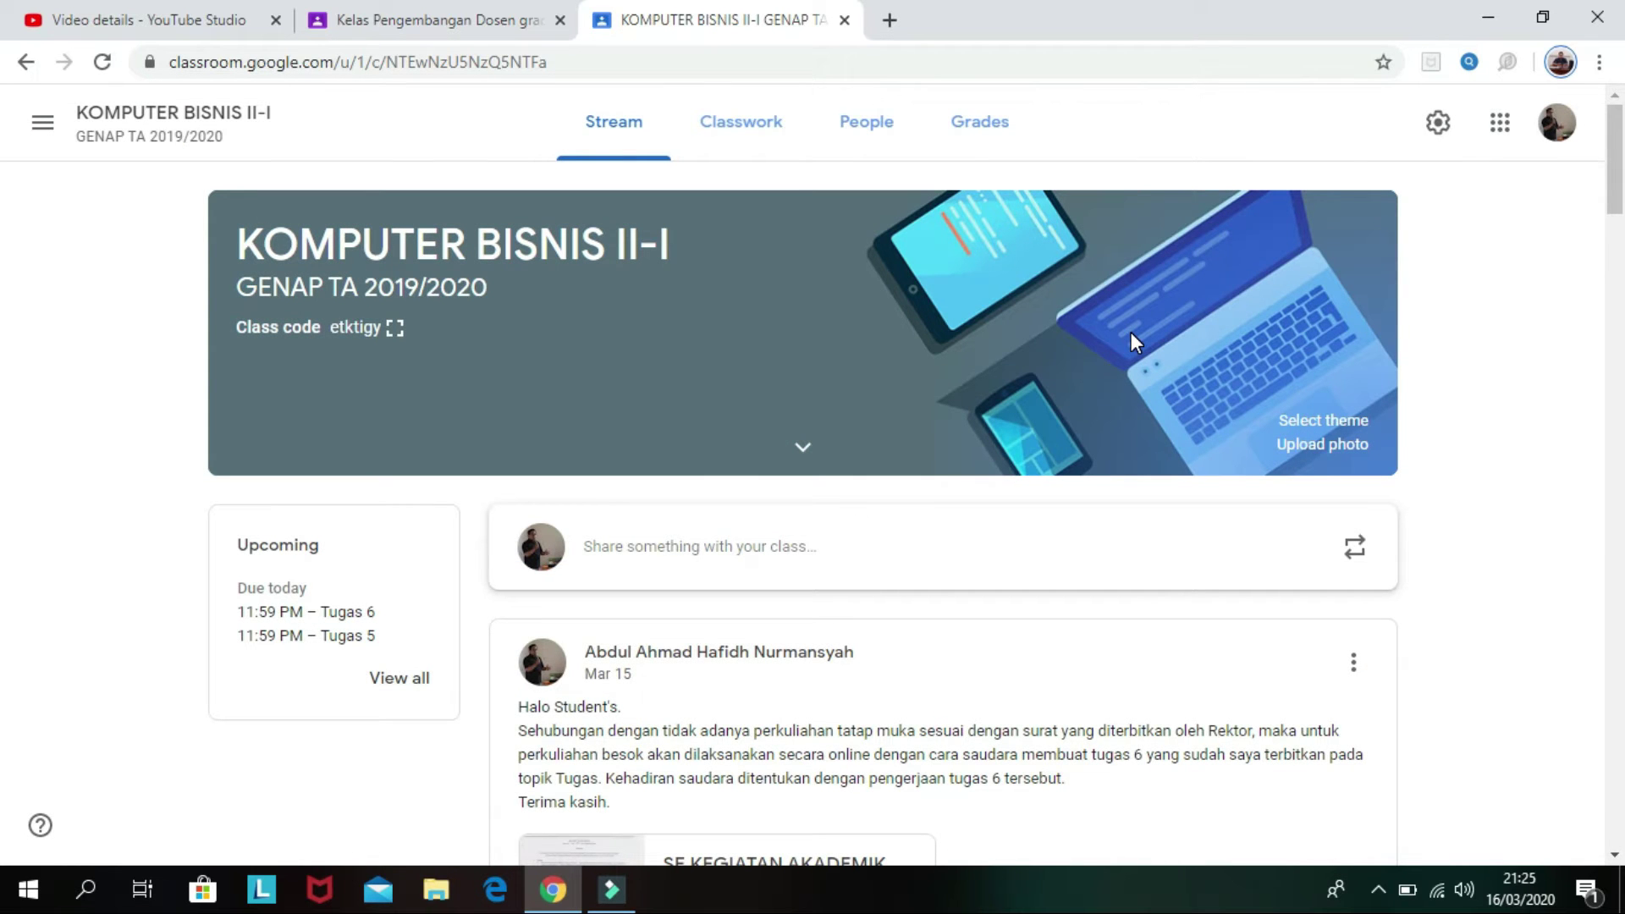
Step: Examine all students' assignment grades in the class gradebook and check its sorting options without changing the order
{"action": "left_click", "coordinate": [983, 148]}
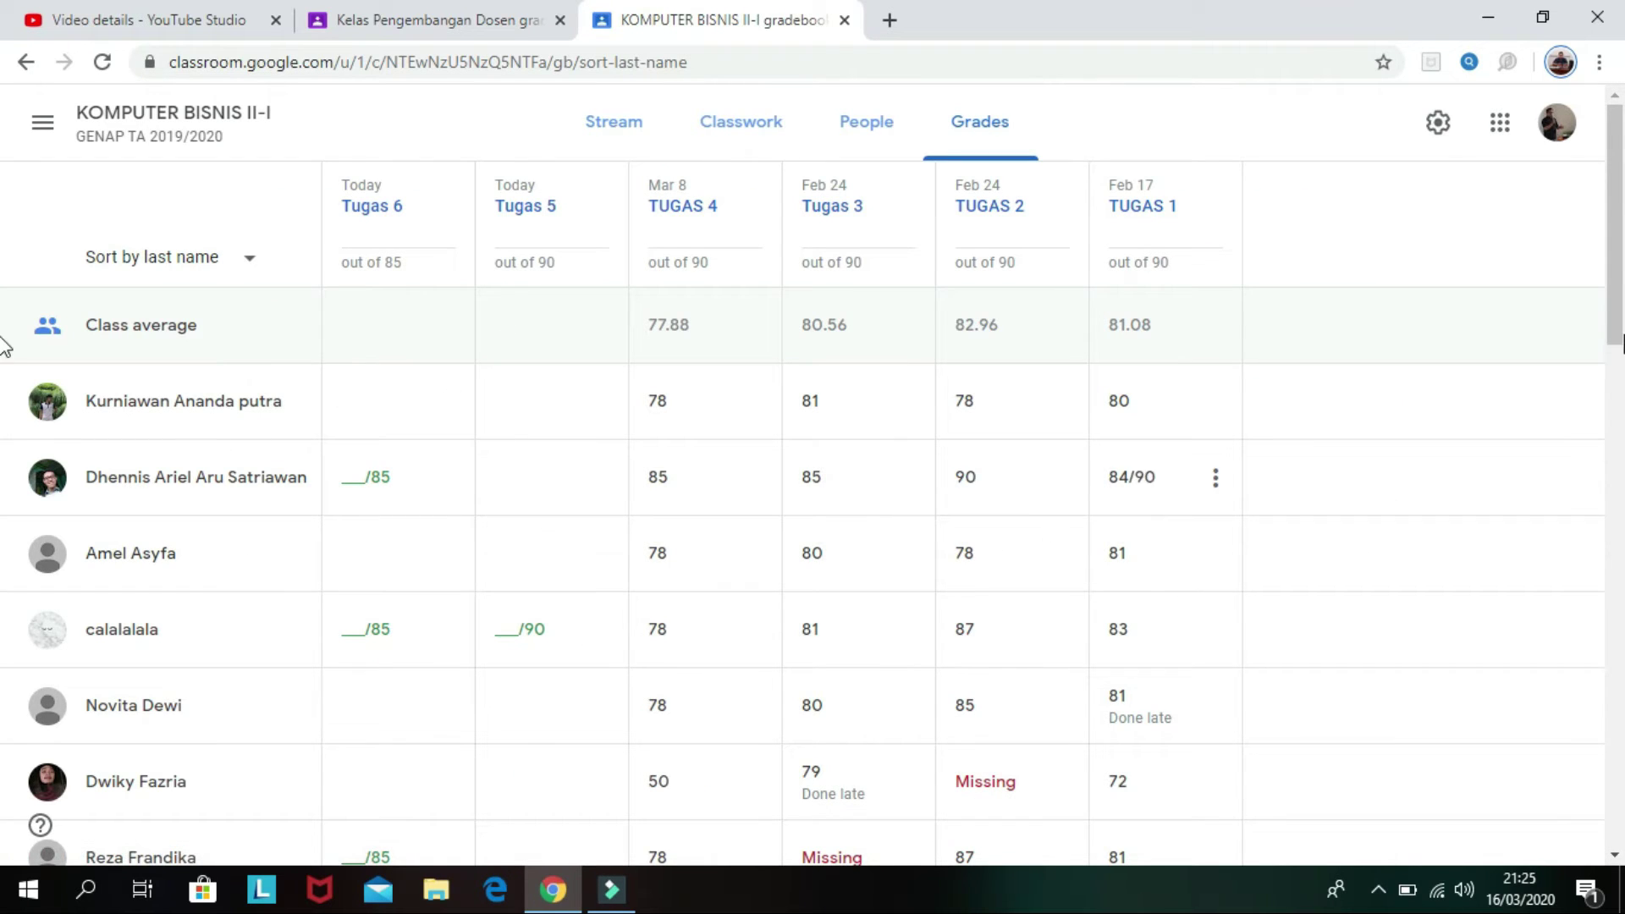
{"action": "scroll", "coordinate": [1617, 347], "scroll_direction": "down", "scroll_amount": 1}
{"action": "scroll", "coordinate": [1619, 356], "scroll_direction": "down", "scroll_amount": 5}
{"action": "left_click_drag", "start_coordinate": [1623, 487], "coordinate": [1624, 757]}
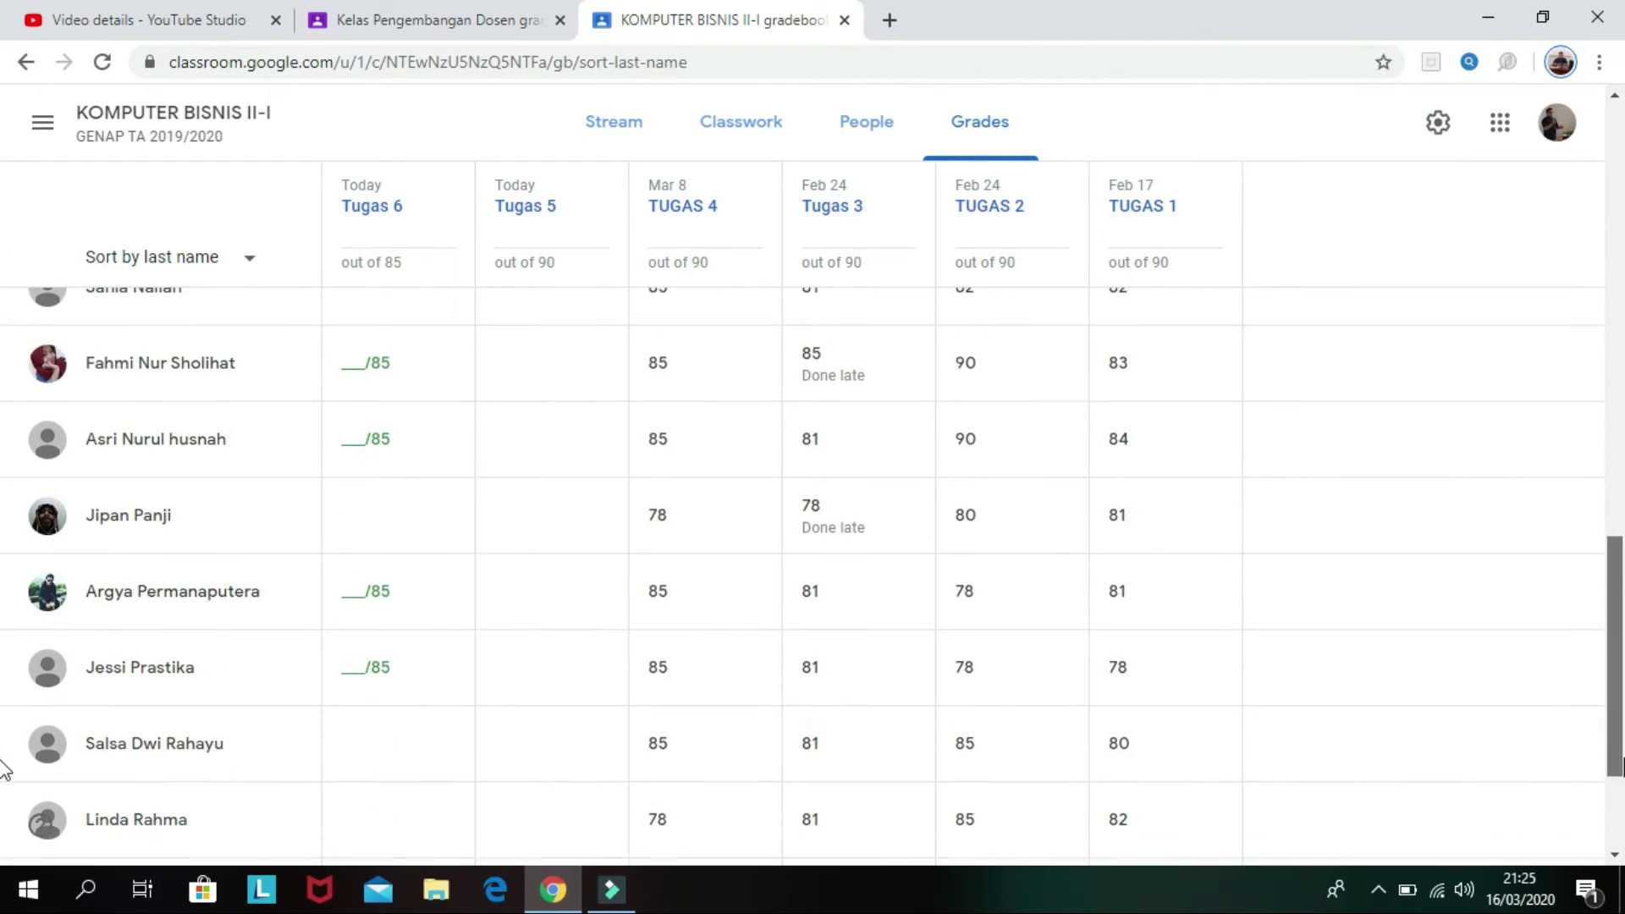
{"action": "scroll", "coordinate": [4, 769], "scroll_direction": "down", "scroll_amount": 3}
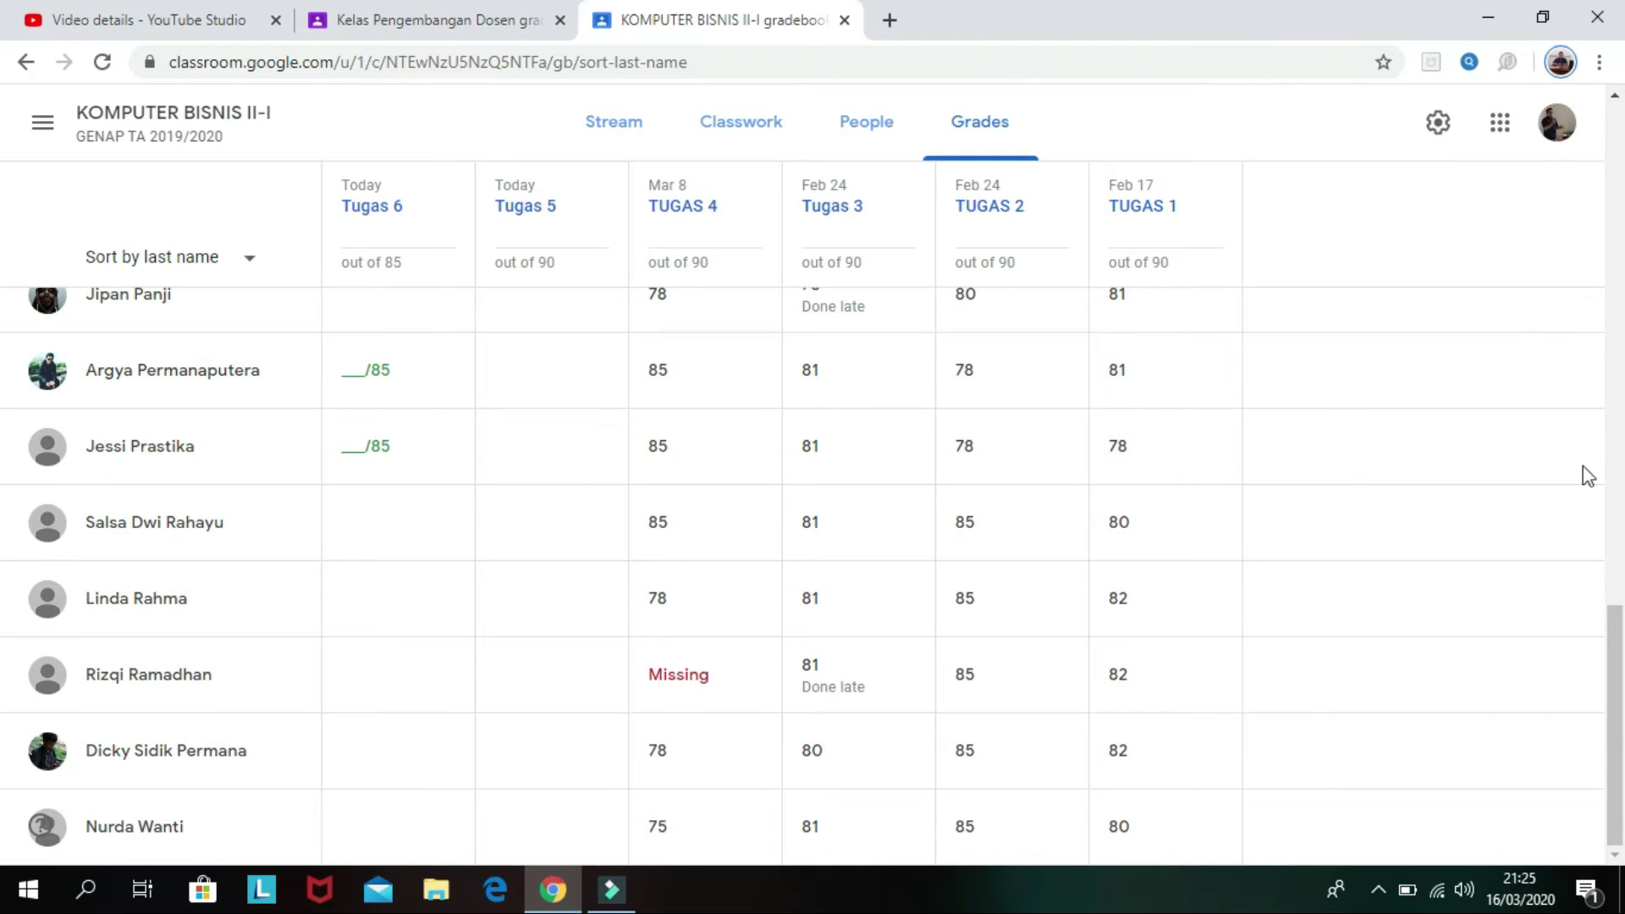
{"action": "left_click_drag", "start_coordinate": [1615, 643], "coordinate": [1383, 262]}
{"action": "left_click_drag", "start_coordinate": [1622, 787], "coordinate": [1572, 165]}
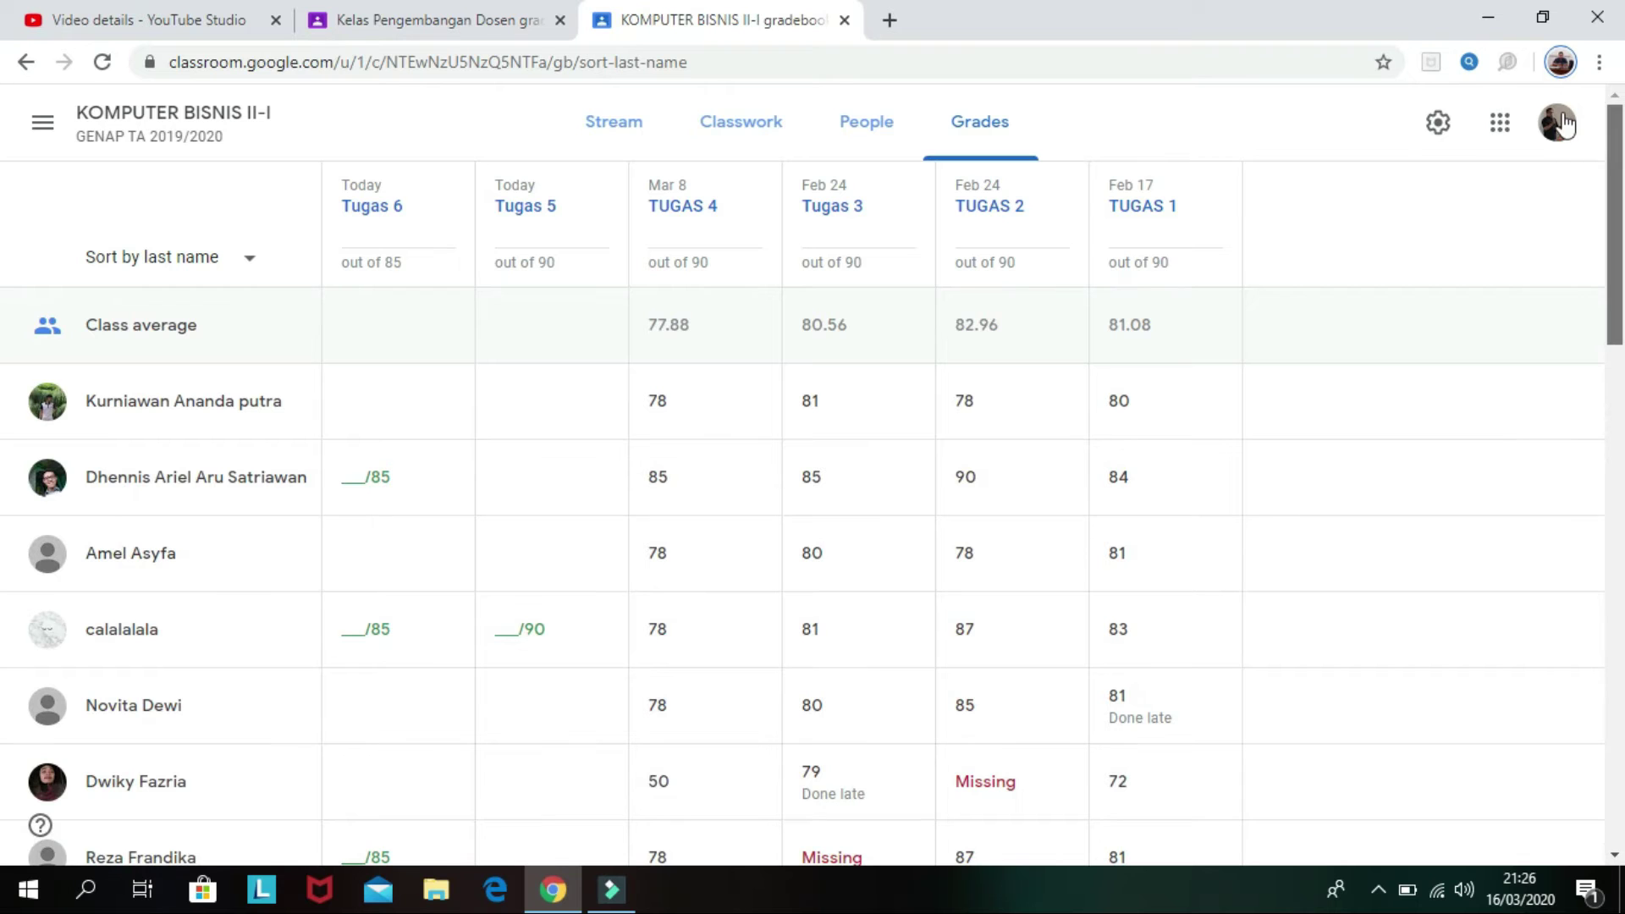
{"action": "left_click", "coordinate": [255, 271]}
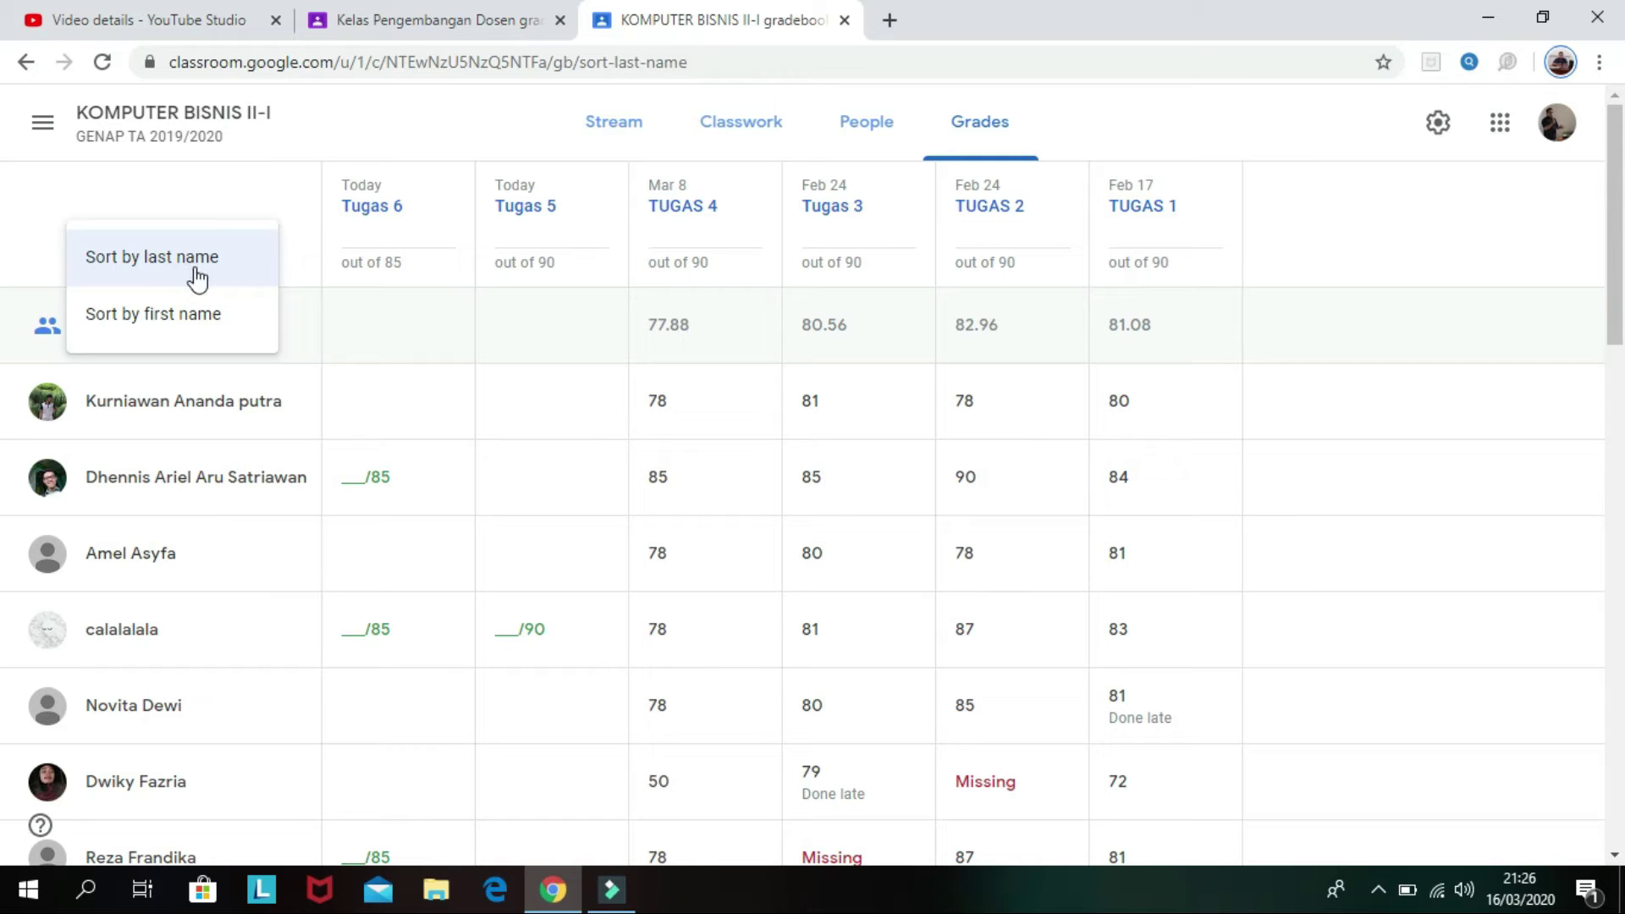
{"action": "left_click", "coordinate": [35, 253]}
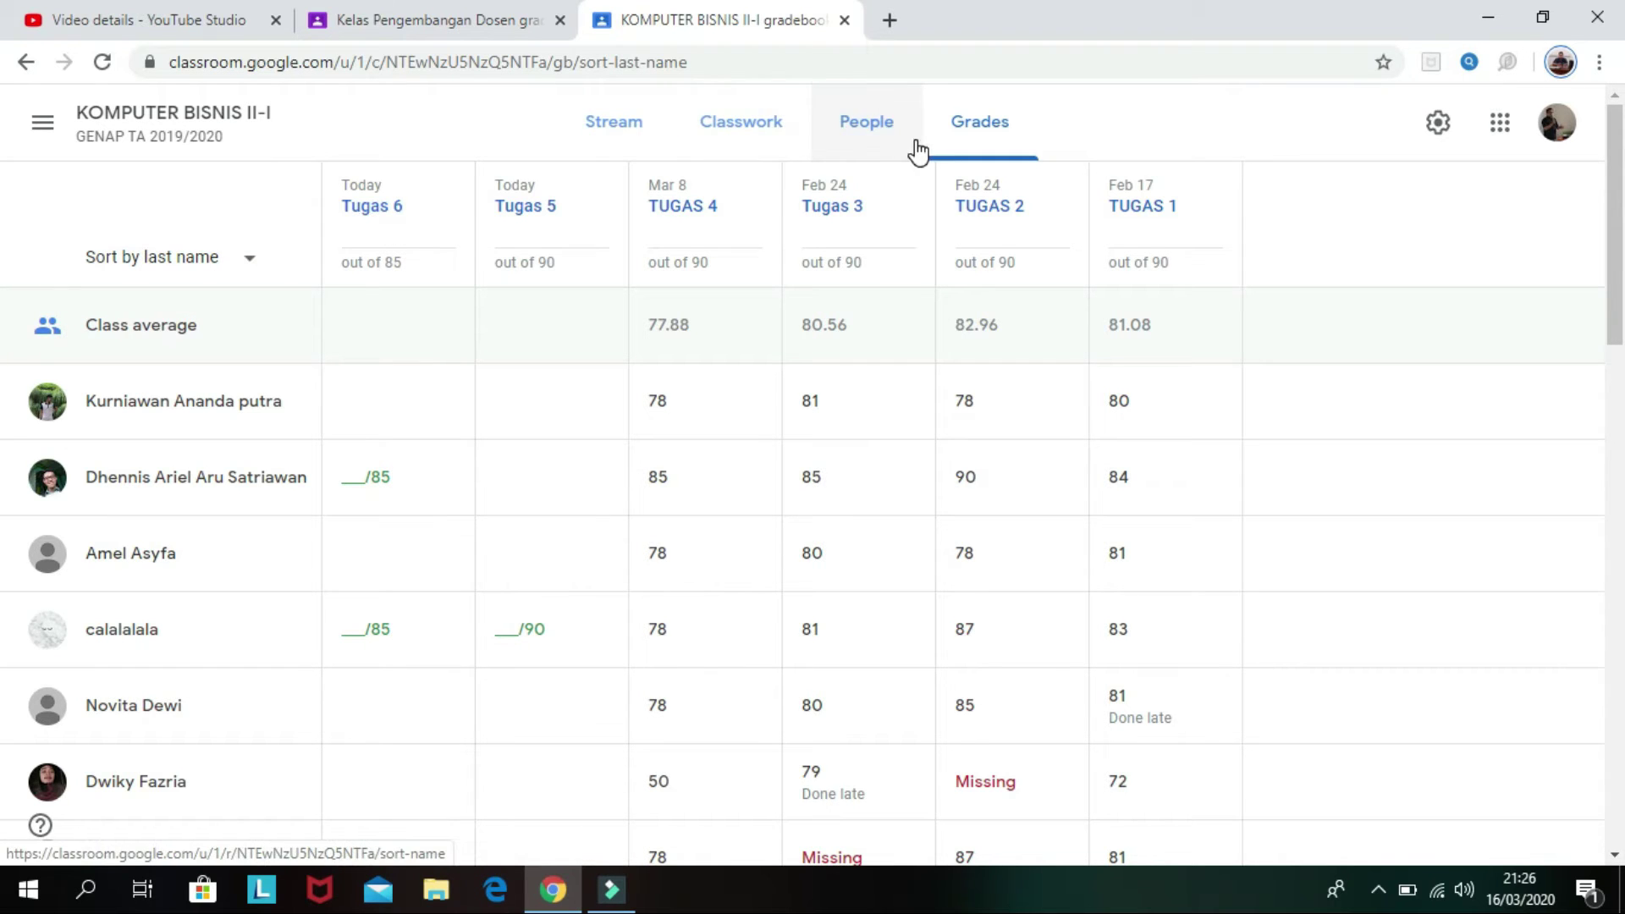
Step: Start a Stream announcement for all students with the text "Diinformasikan kepada mahasiswa yang belum mengupload tugas, untuk segera"
{"action": "left_click", "coordinate": [615, 145]}
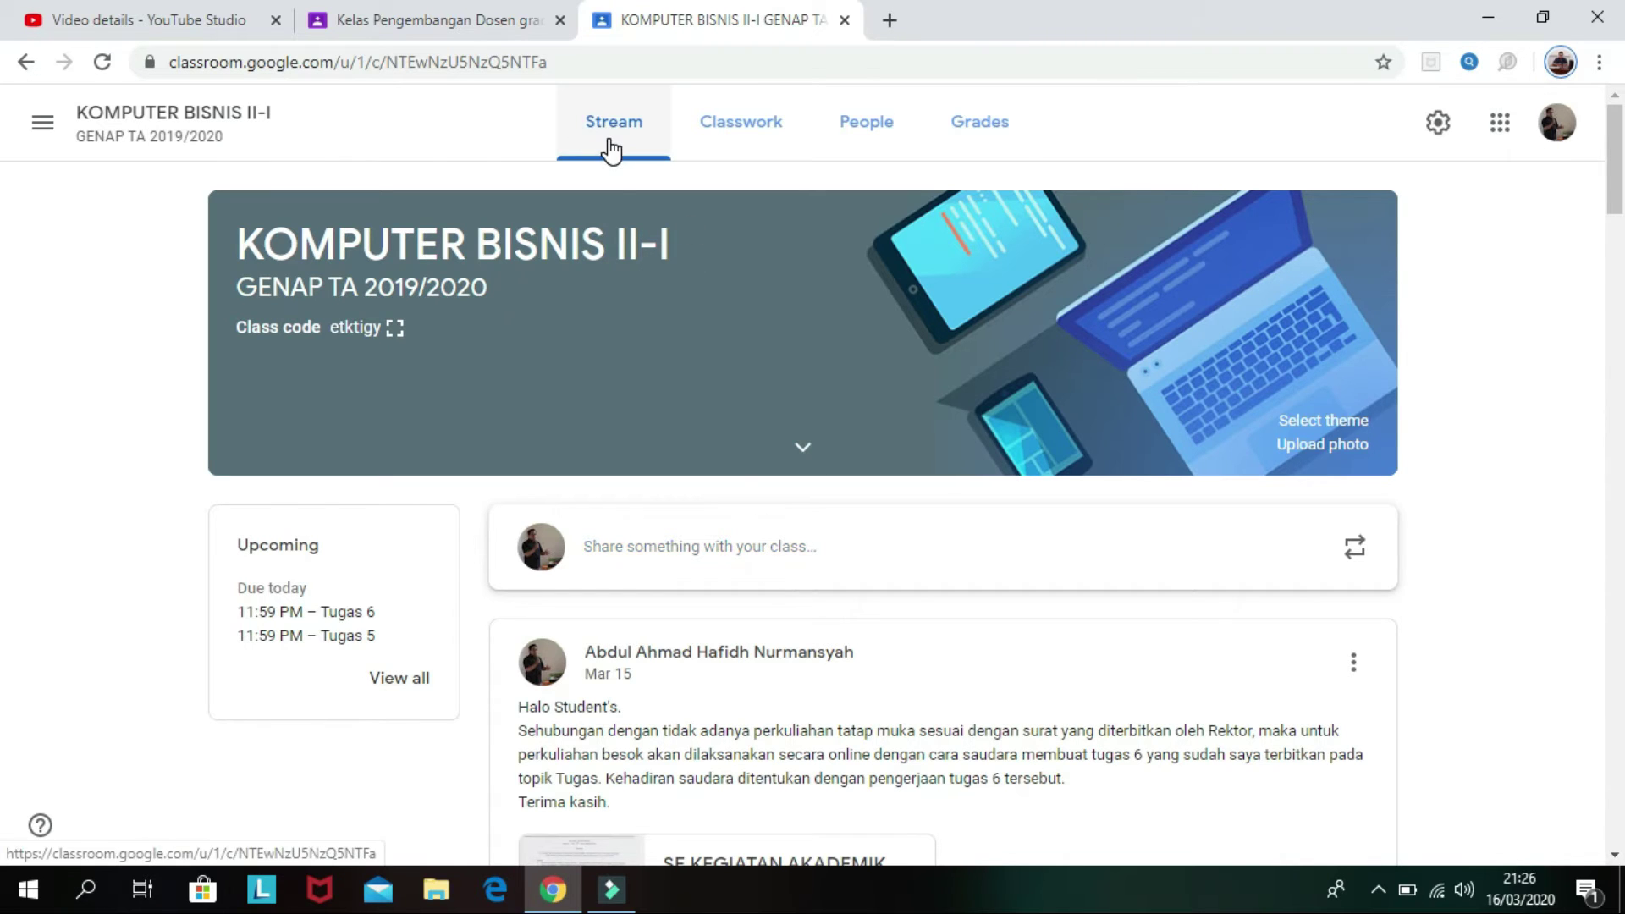
{"action": "left_click", "coordinate": [733, 552]}
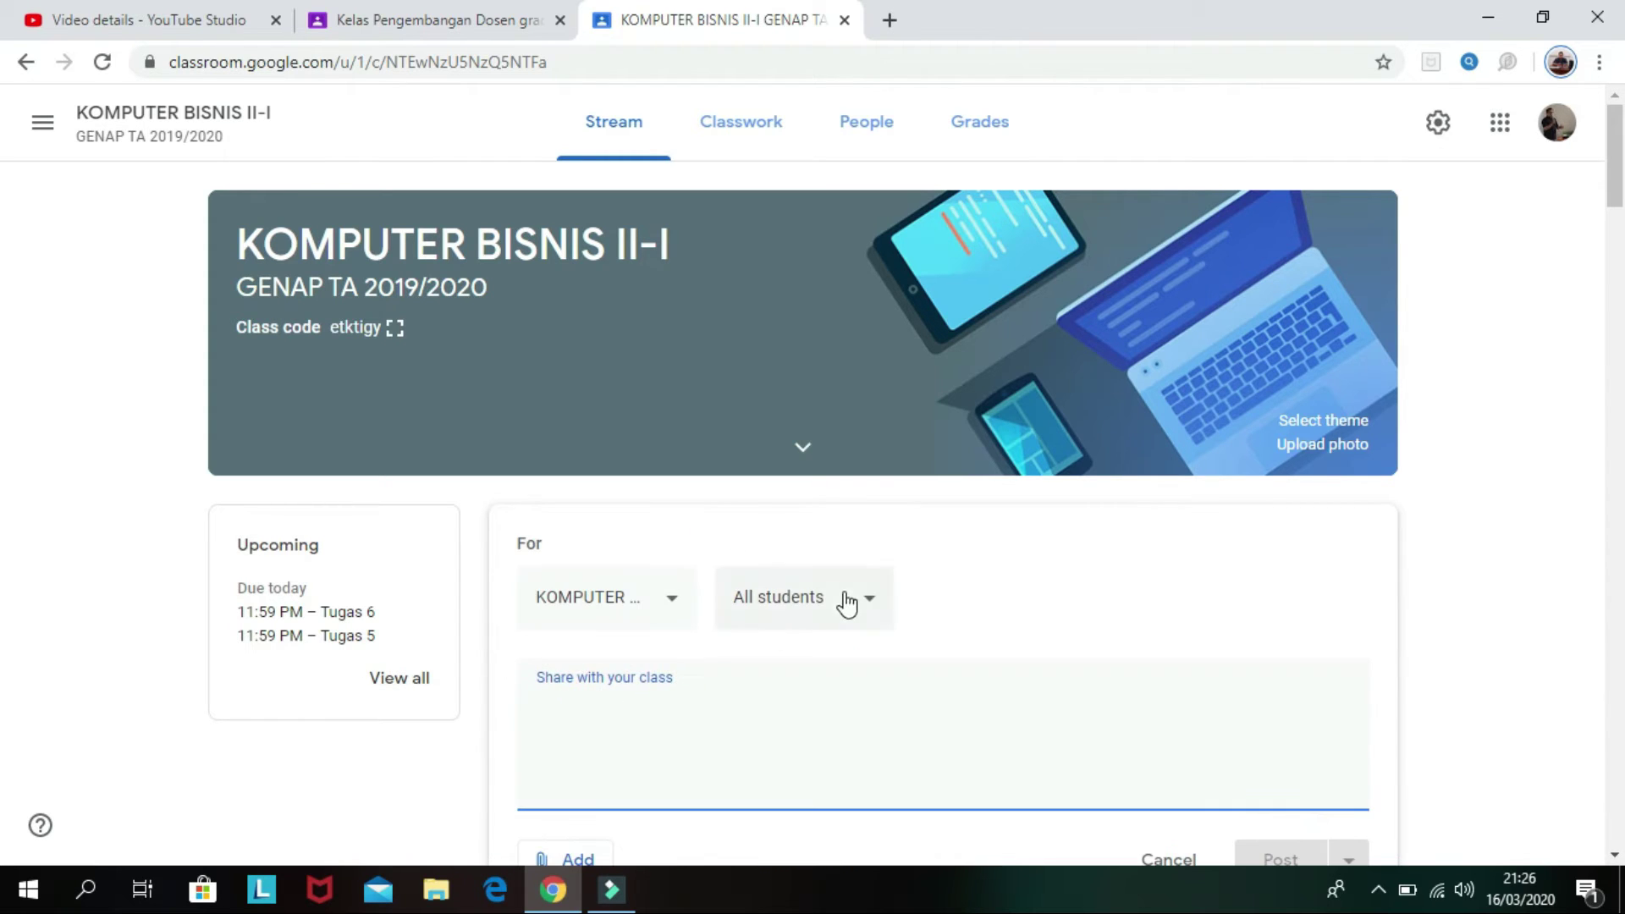
{"action": "left_click", "coordinate": [579, 708]}
{"action": "type", "text": "Diinformasikan keoada"}
{"action": "key", "text": "BackSpace"}
{"action": "key", "text": "BackSpace"}
{"action": "key", "text": "BackSpace"}
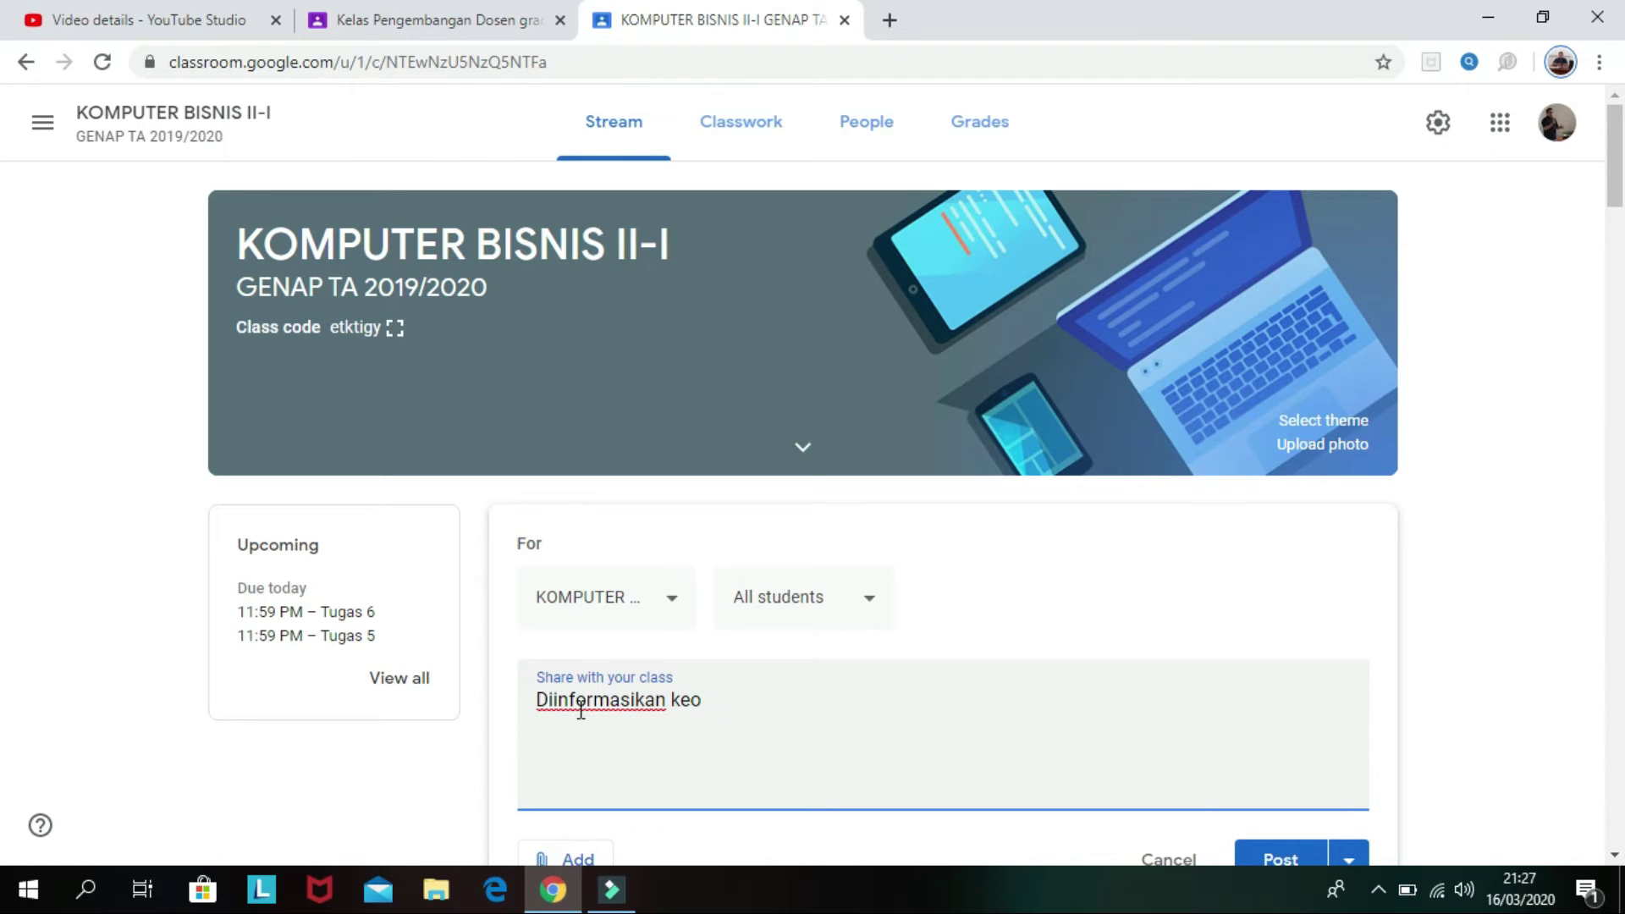
{"action": "type", "text": "pda"}
{"action": "key", "text": "BackSpace"}
{"action": "key", "text": "BackSpace"}
{"action": "type", "text": "ada mahass"}
{"action": "key", "text": "BackSpace"}
{"action": "type", "text": "iswa yan"}
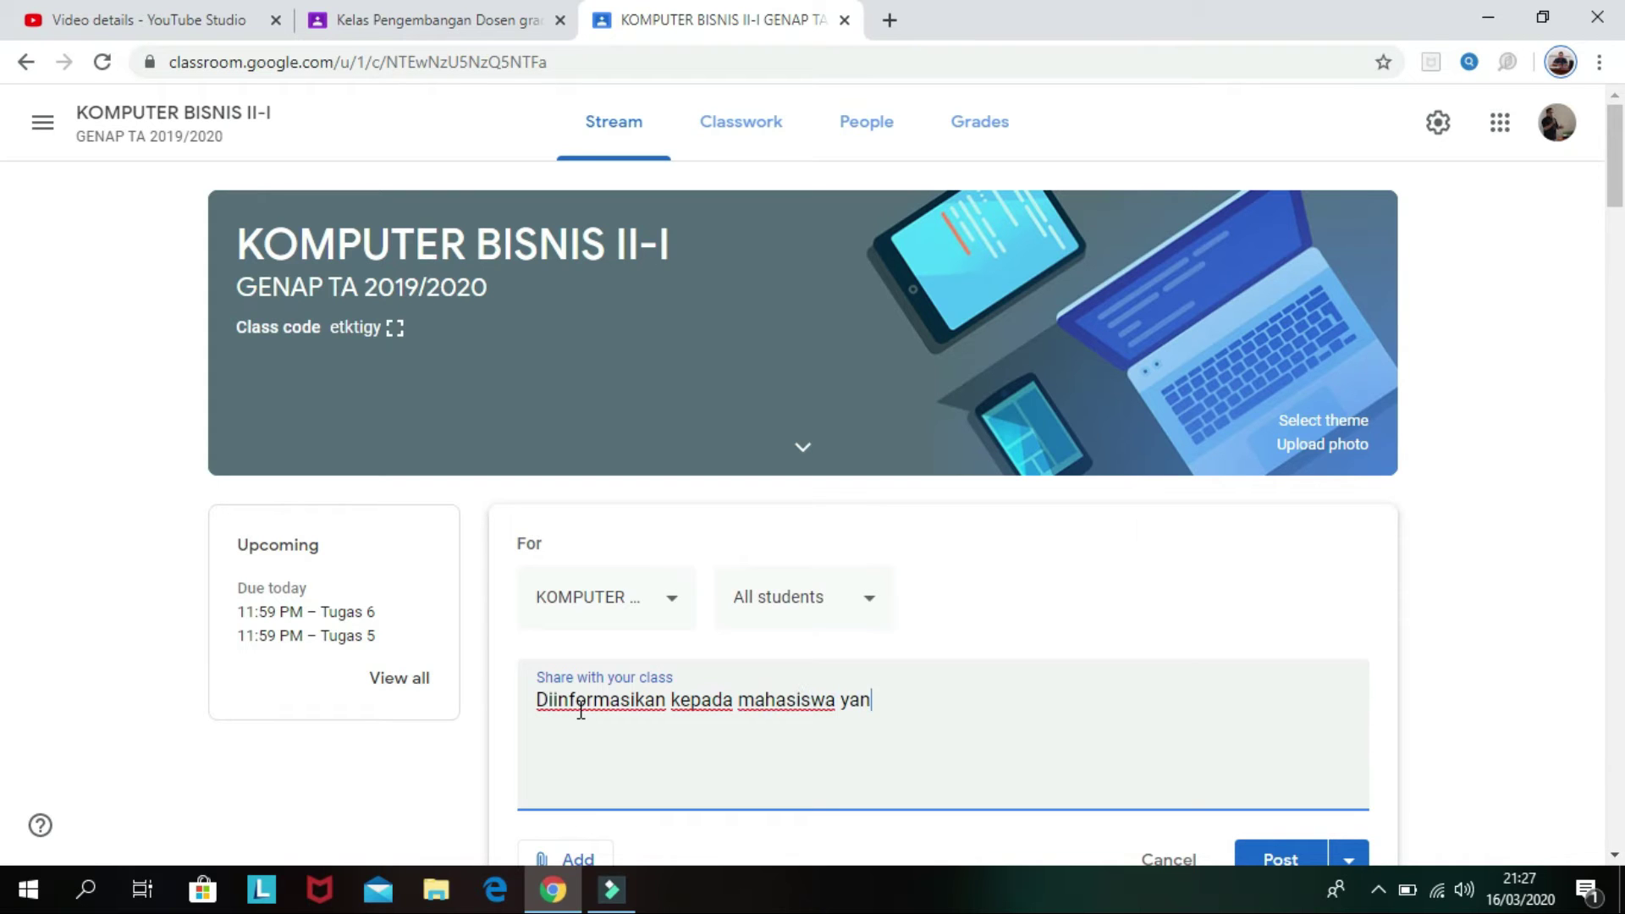
{"action": "type", "text": "g belum men"}
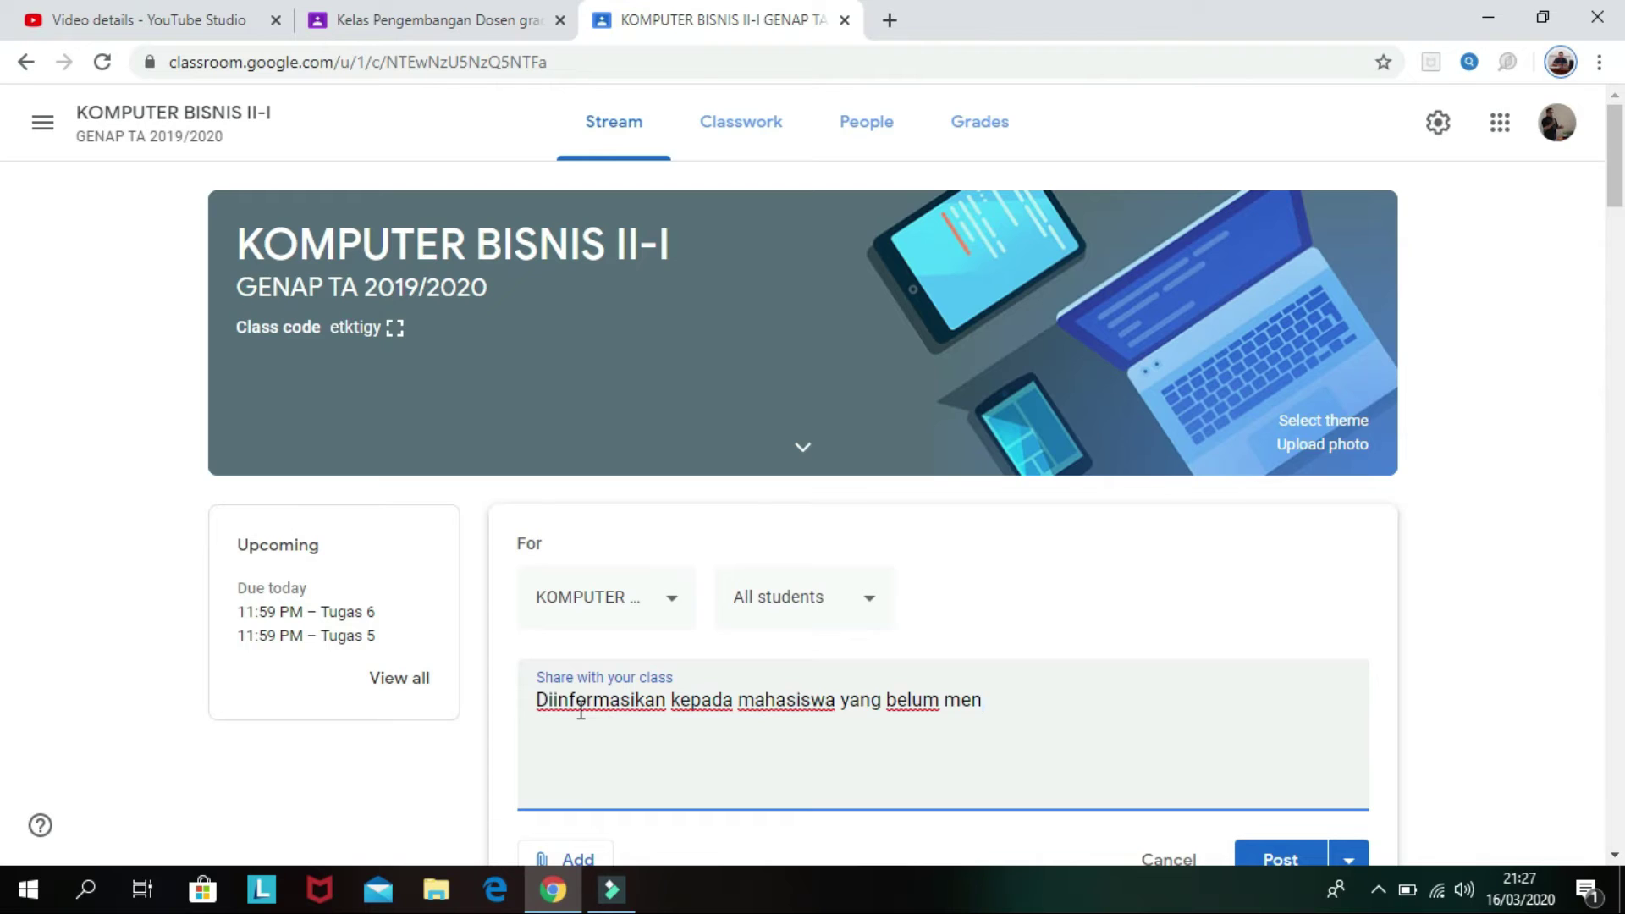
{"action": "type", "text": "gupload tugas"}
{"action": "type", "text": ", untu"}
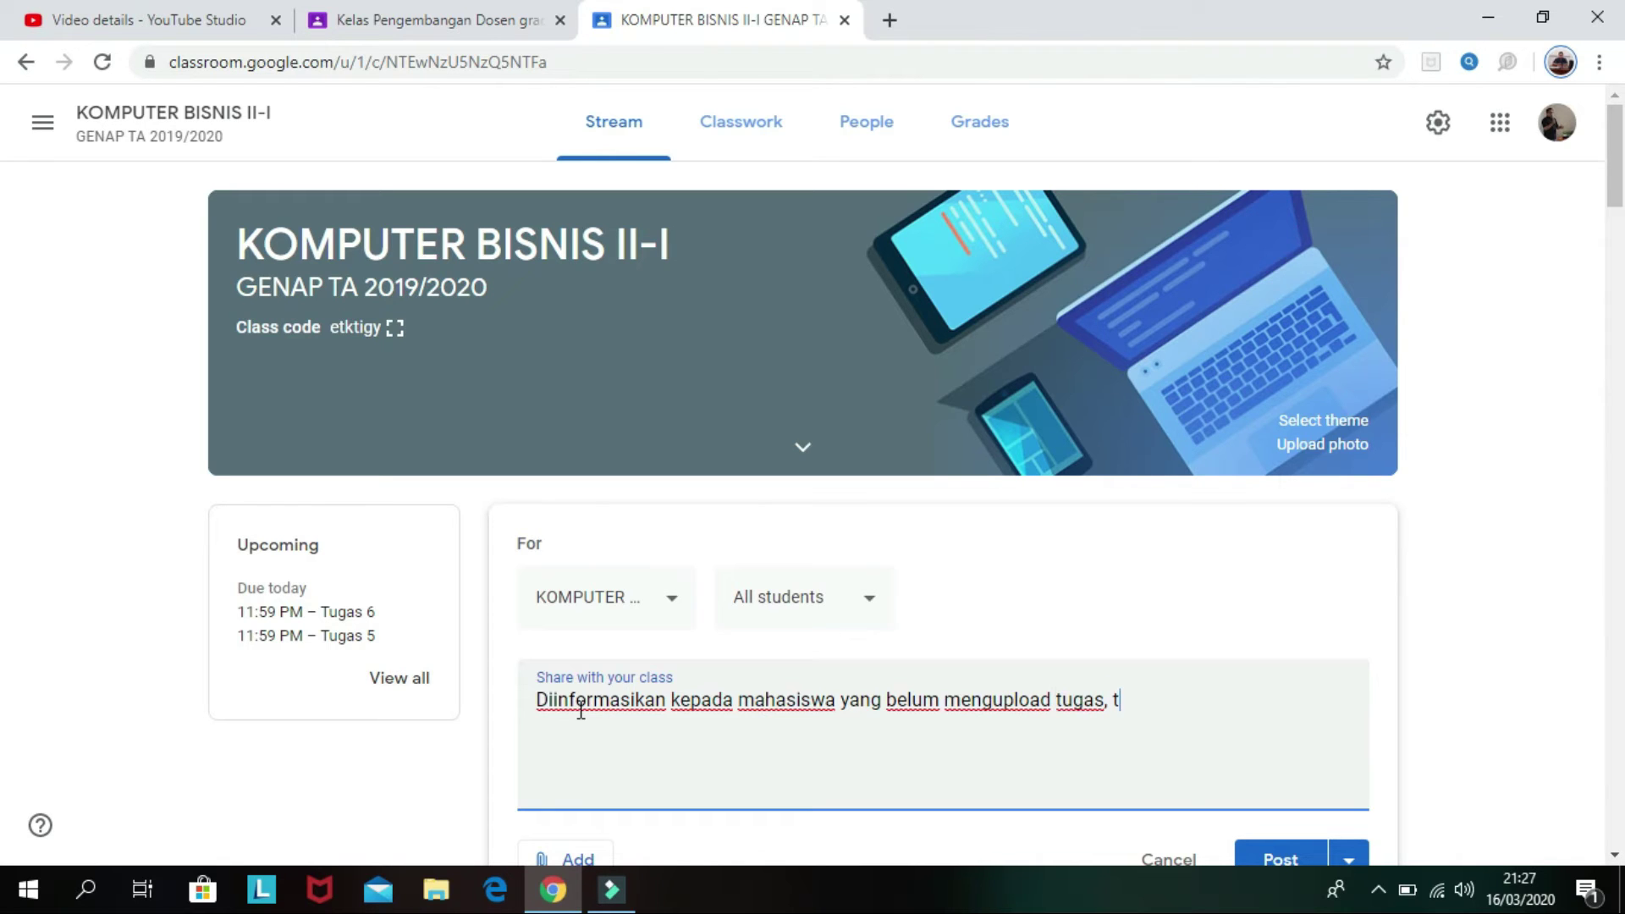
{"action": "type", "text": "k  segera"}
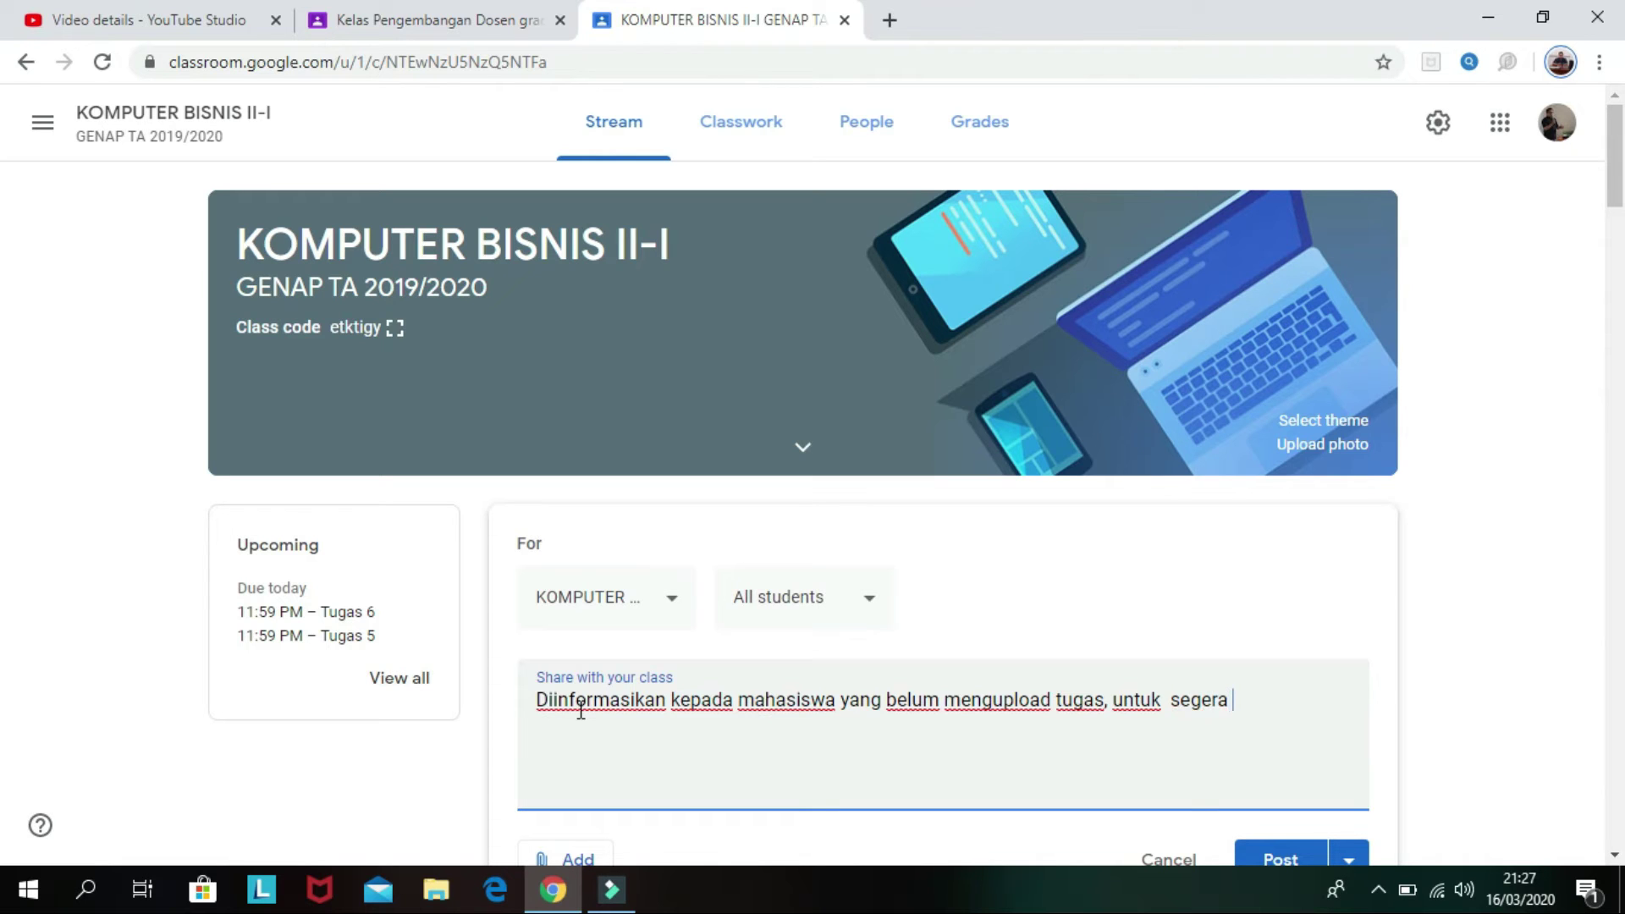
Step: Complete the announcement's sentence with "upload sebelum batas waktu yang ditentukan."
{"action": "type", "text": " mengu"}
{"action": "key", "text": "BackSpace"}
{"action": "key", "text": "BackSpace"}
{"action": "key", "text": "BackSpace"}
{"action": "key", "text": "BackSpace"}
{"action": "type", "text": "m"}
{"action": "key", "text": "BackSpace"}
{"action": "type", "text": "upload sebelum waktu"}
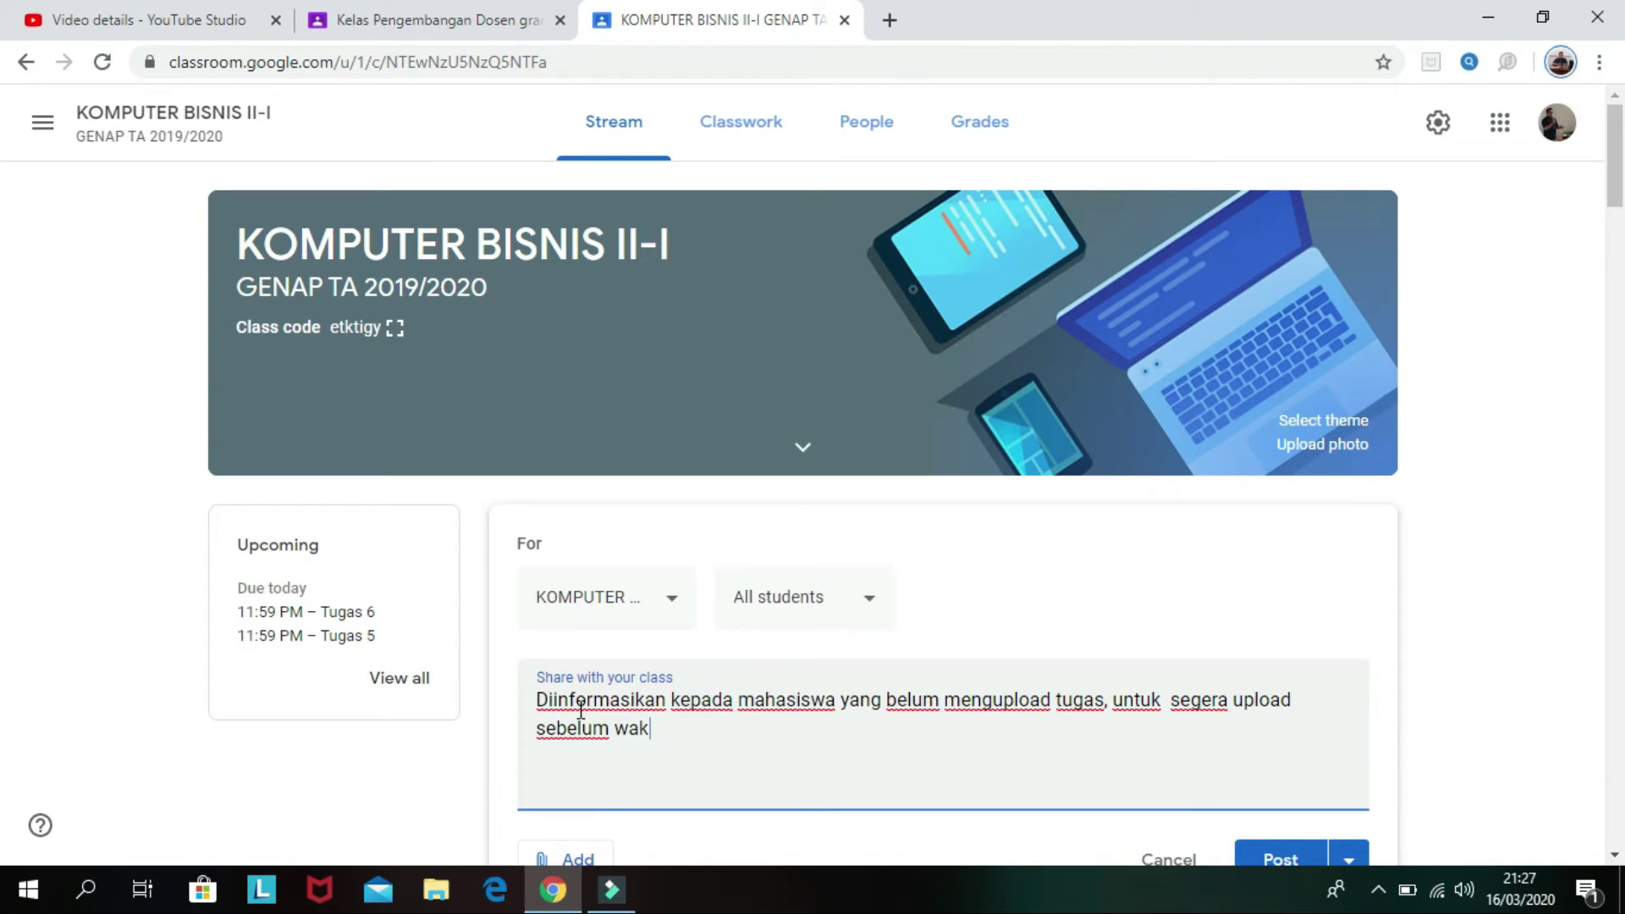
{"action": "left_click", "coordinate": [613, 730]}
{"action": "type", "text": "batas"}
{"action": "left_click", "coordinate": [744, 736]}
{"action": "type", "text": "yang ditentu"}
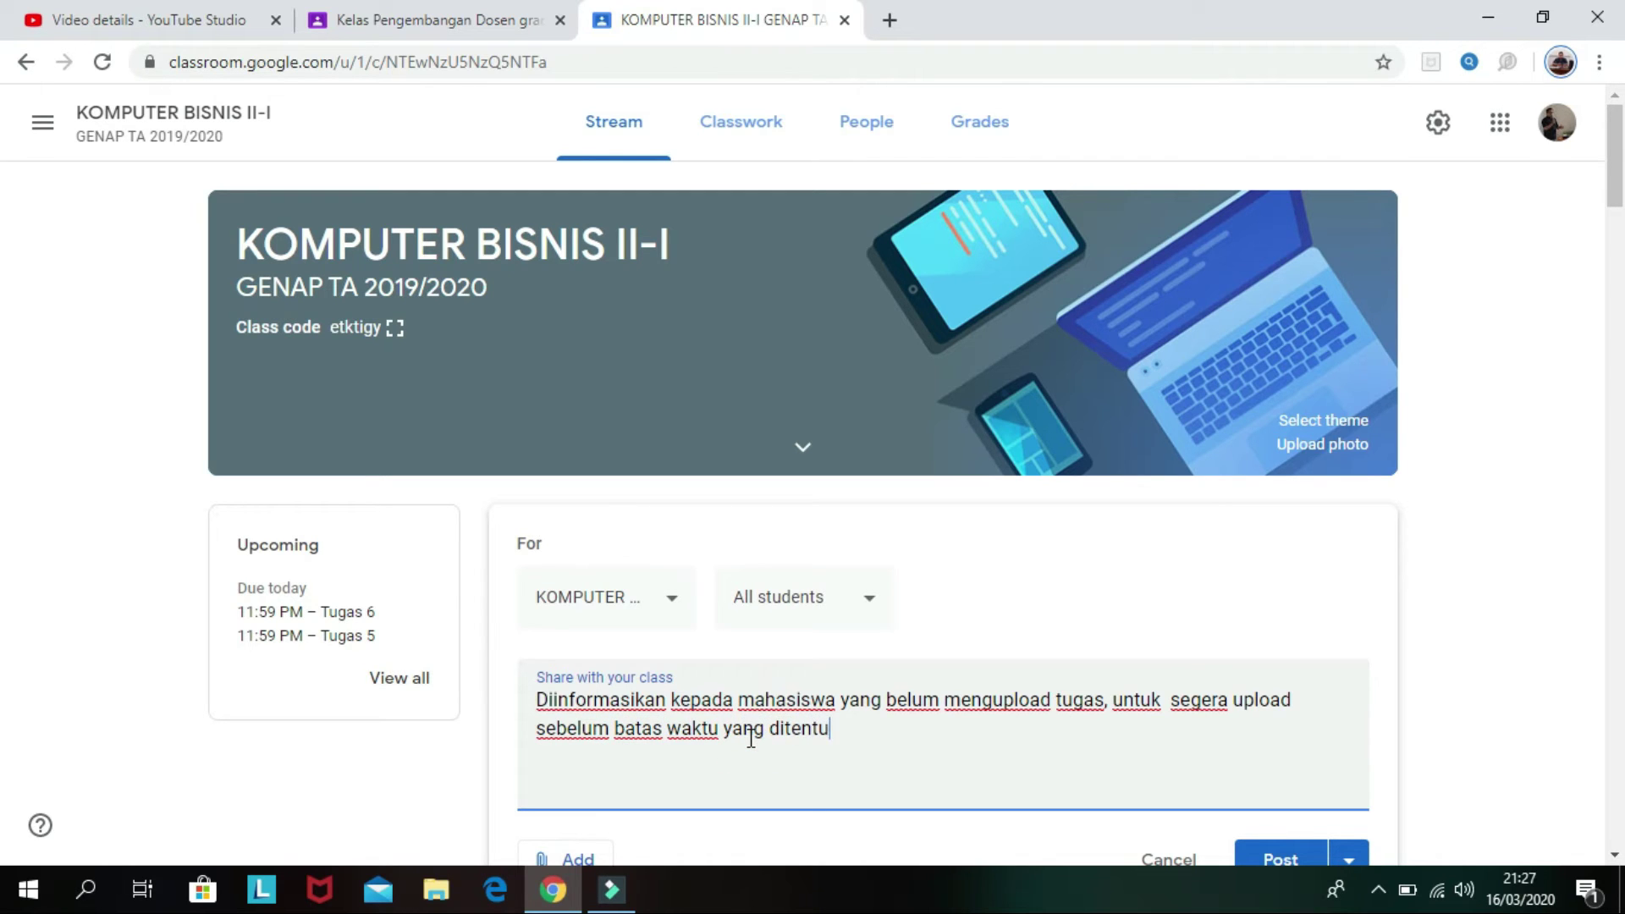
{"action": "type", "text": "kan."}
Step: Check the announcement's attachment options without adding anything, and post the announcement to the class
{"action": "scroll", "coordinate": [1093, 736], "scroll_direction": "down", "scroll_amount": 2}
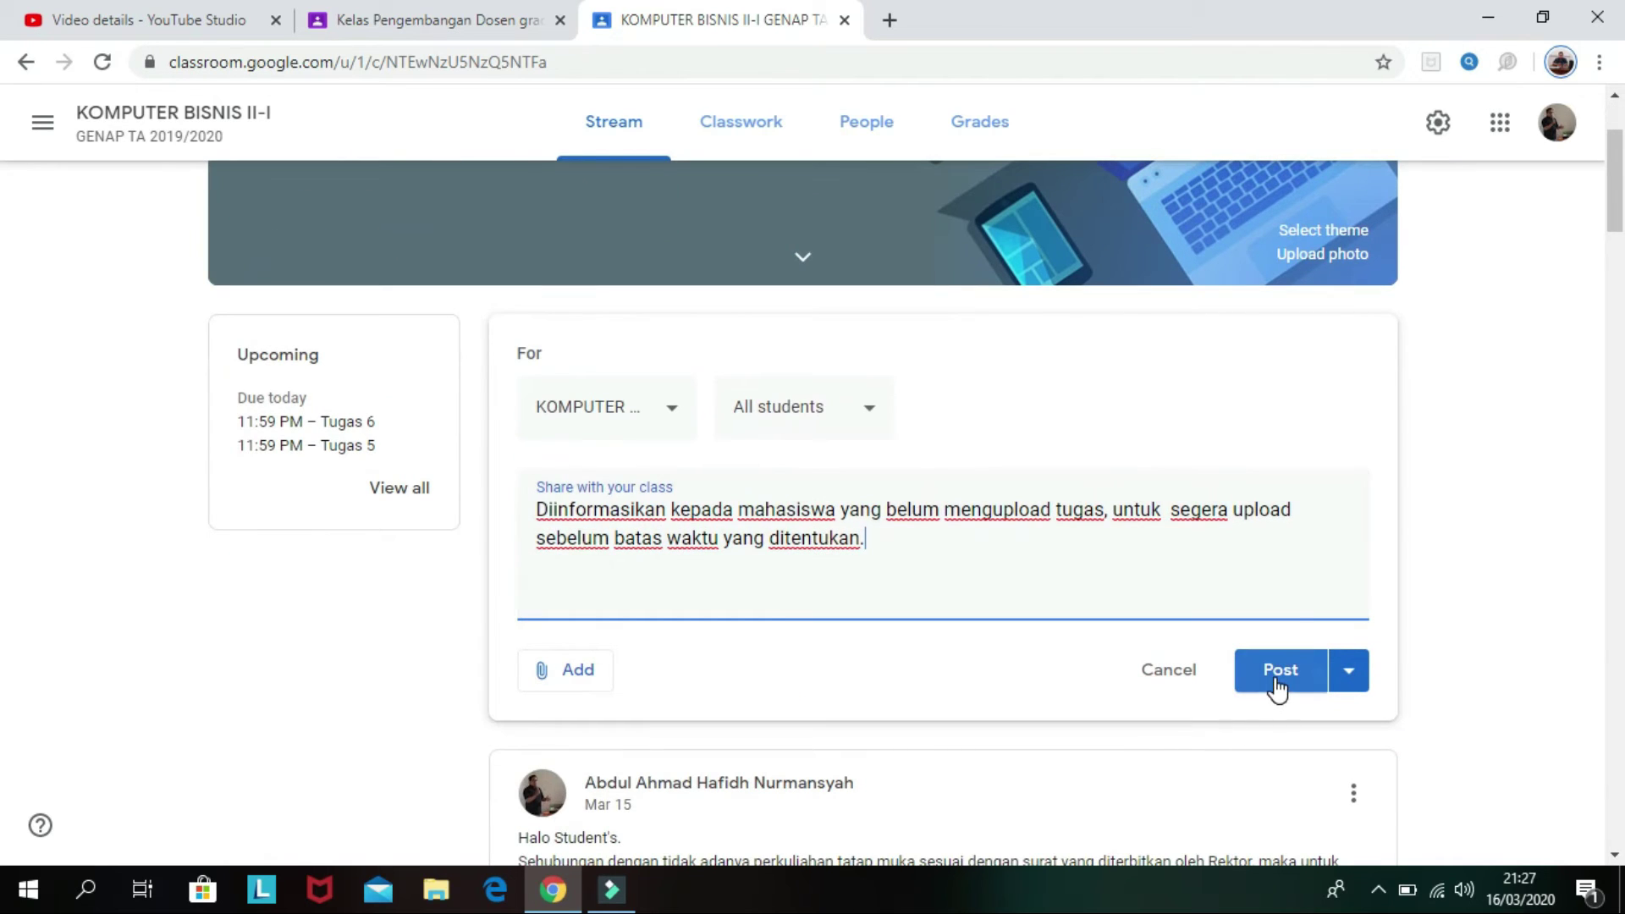
{"action": "left_click", "coordinate": [581, 686]}
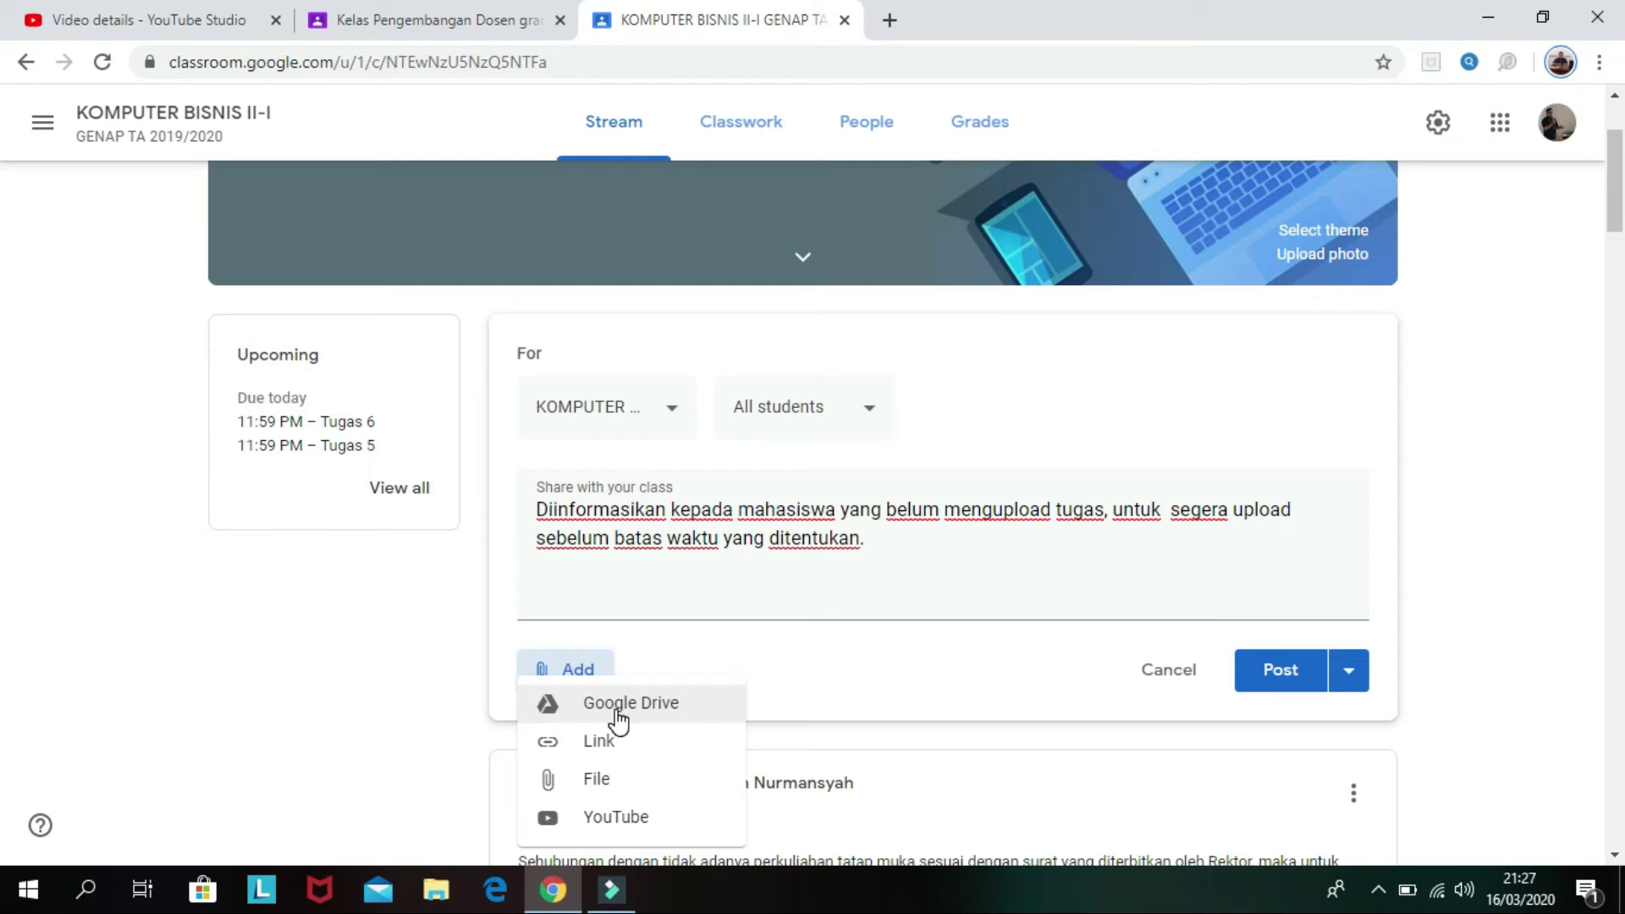
{"action": "left_click", "coordinate": [733, 671]}
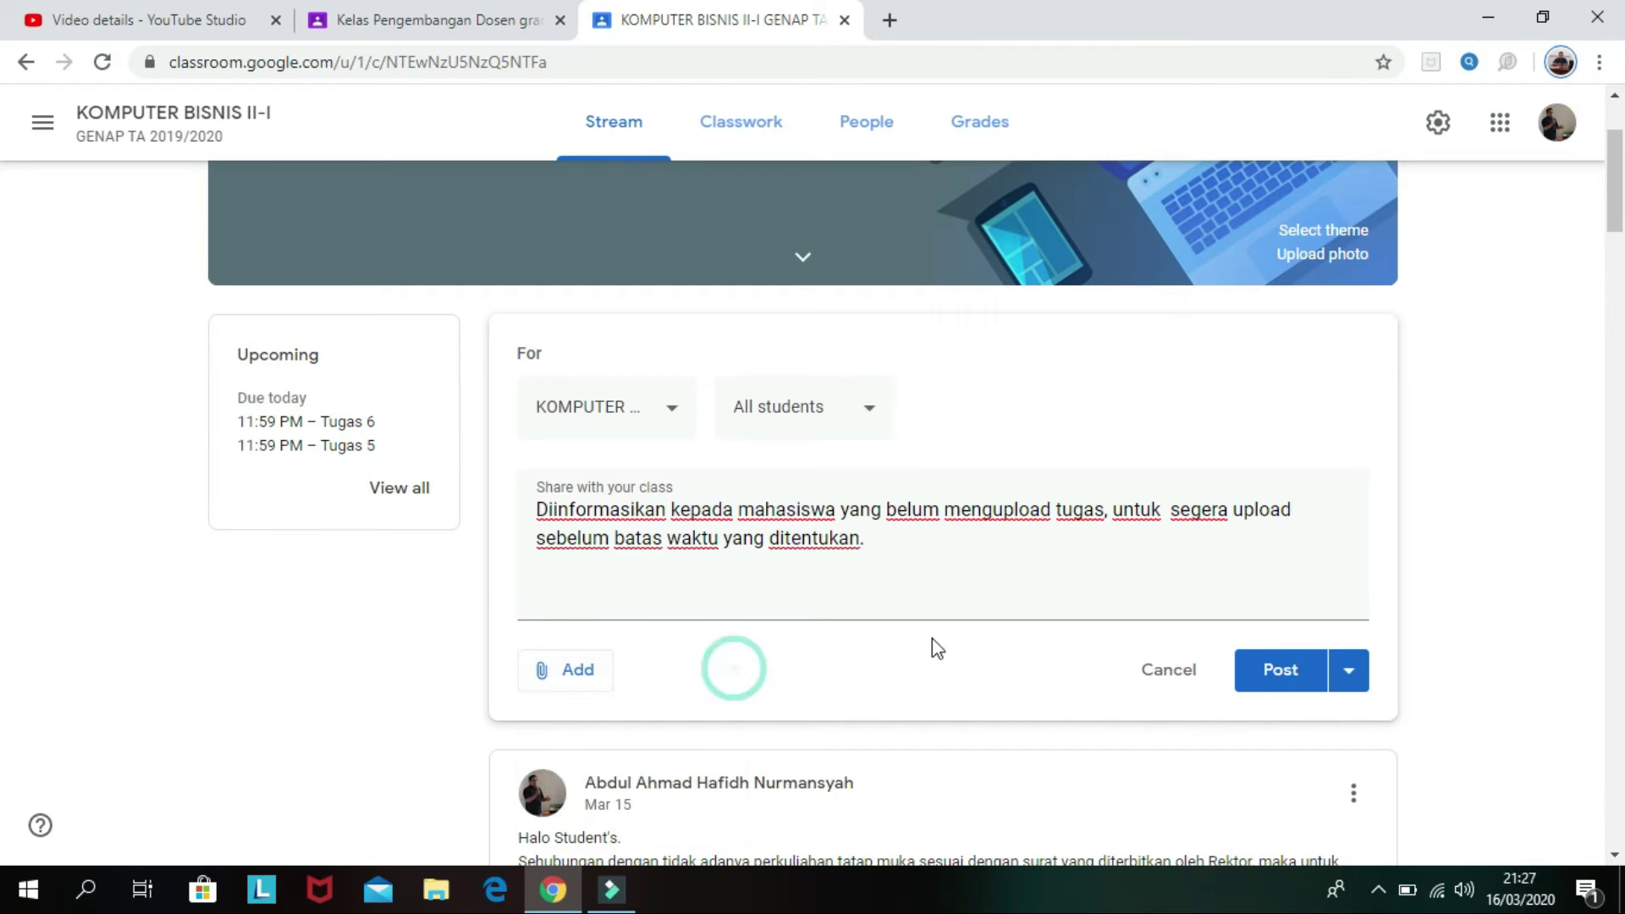
{"action": "left_click", "coordinate": [1308, 674]}
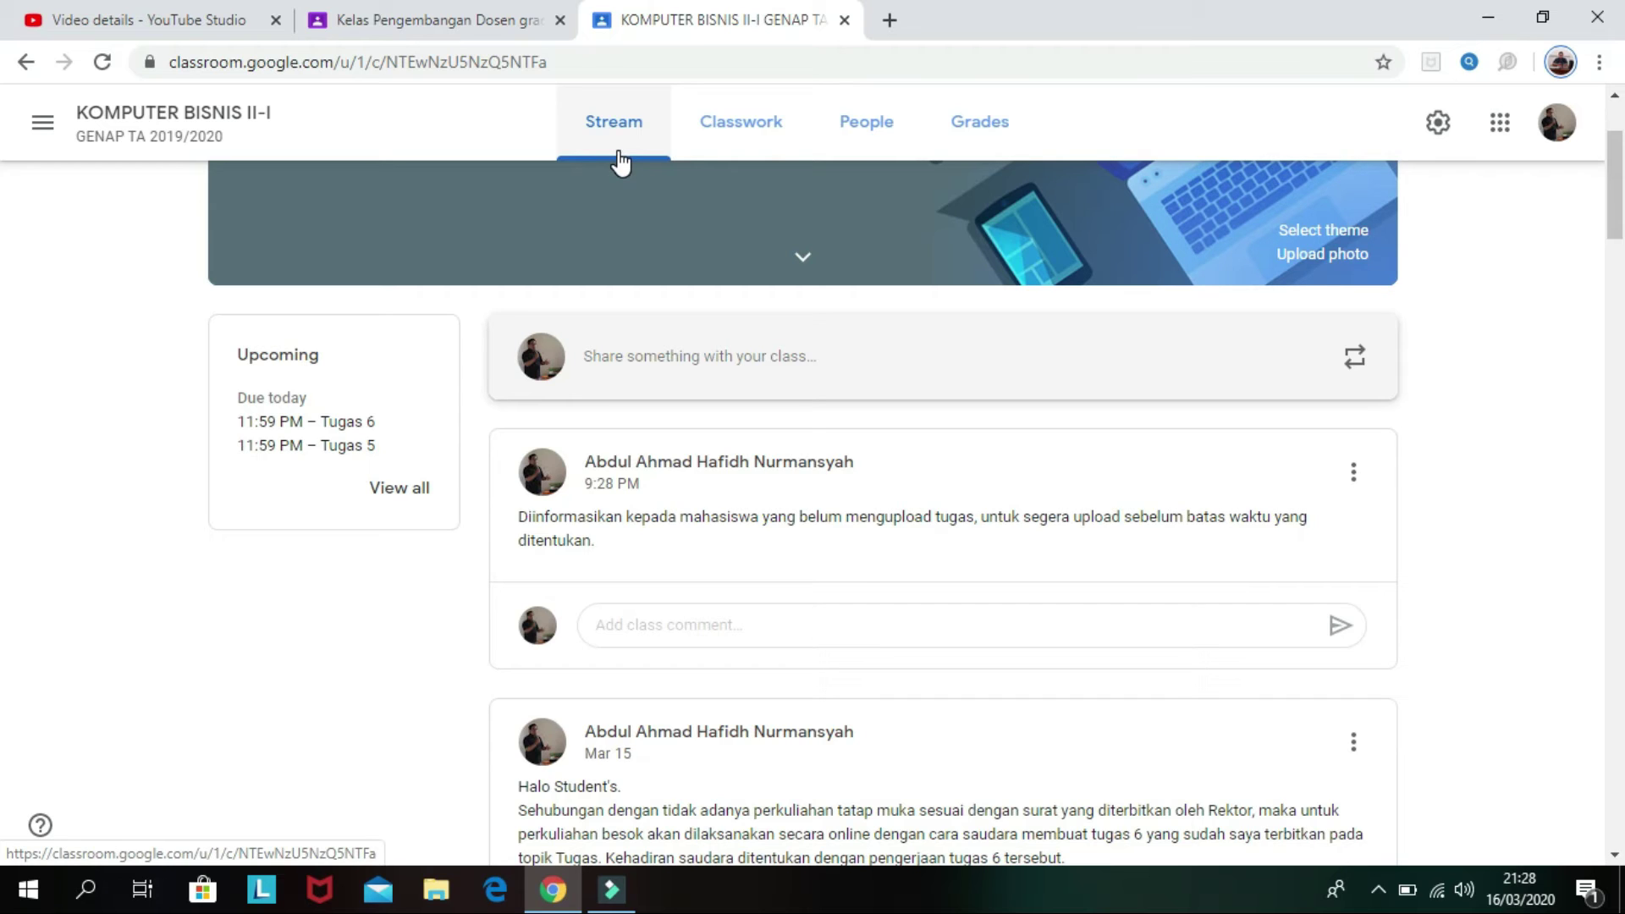
Step: Check the KOMPUTER BISNIS II-I class's classwork and its creation options without adding anything, and return to the Stream
{"action": "left_click", "coordinate": [745, 136]}
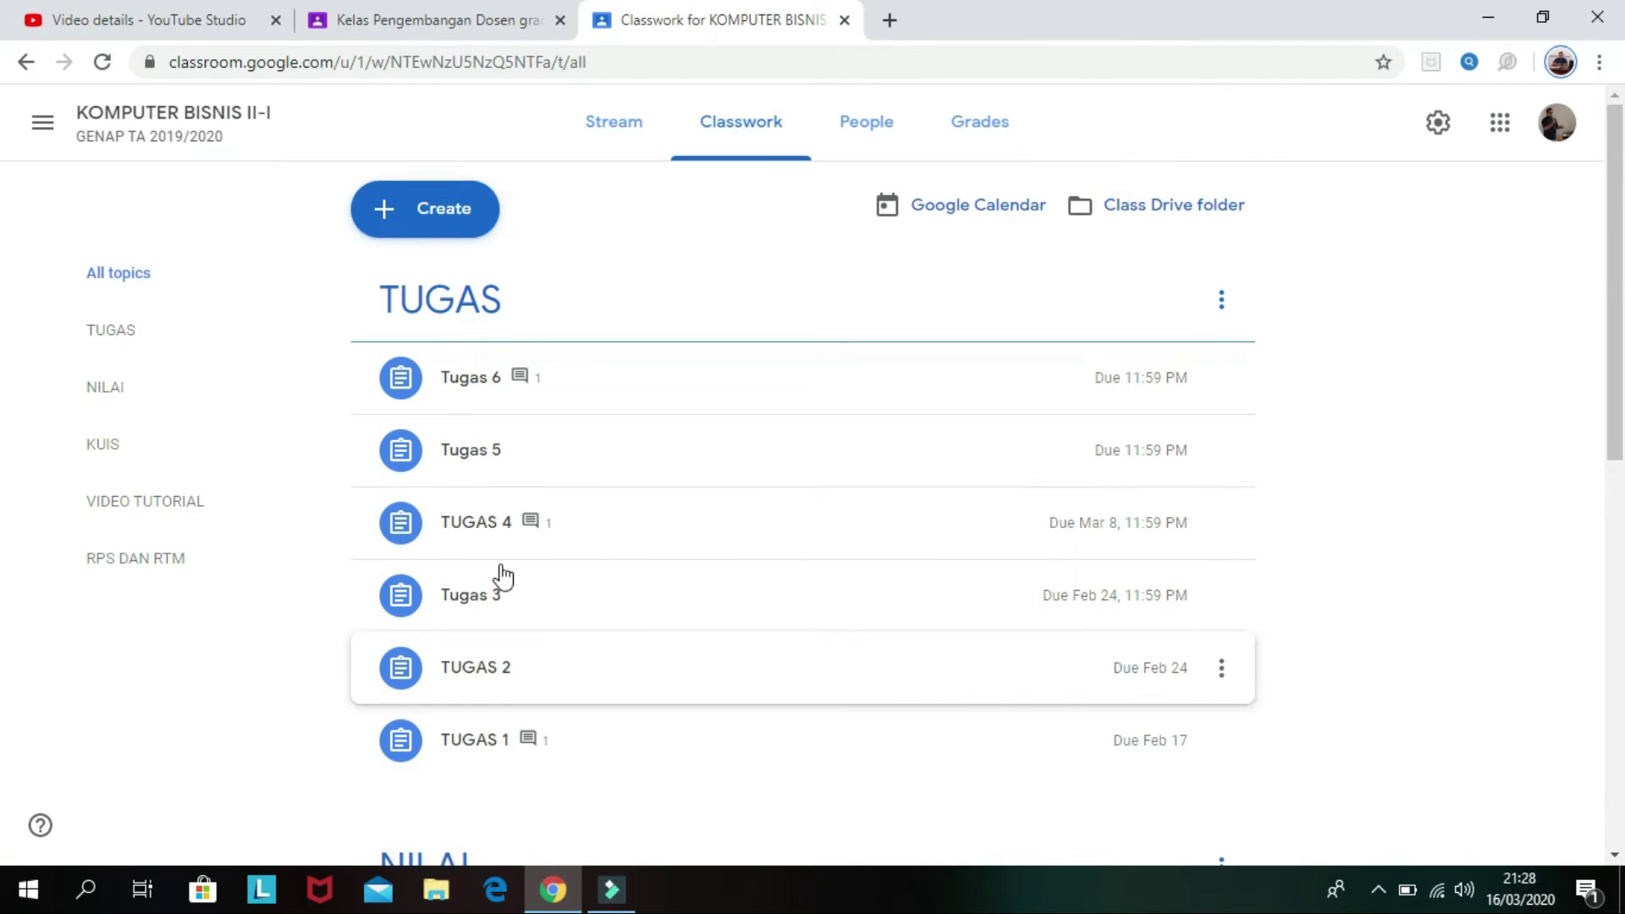
{"action": "left_click", "coordinate": [442, 219]}
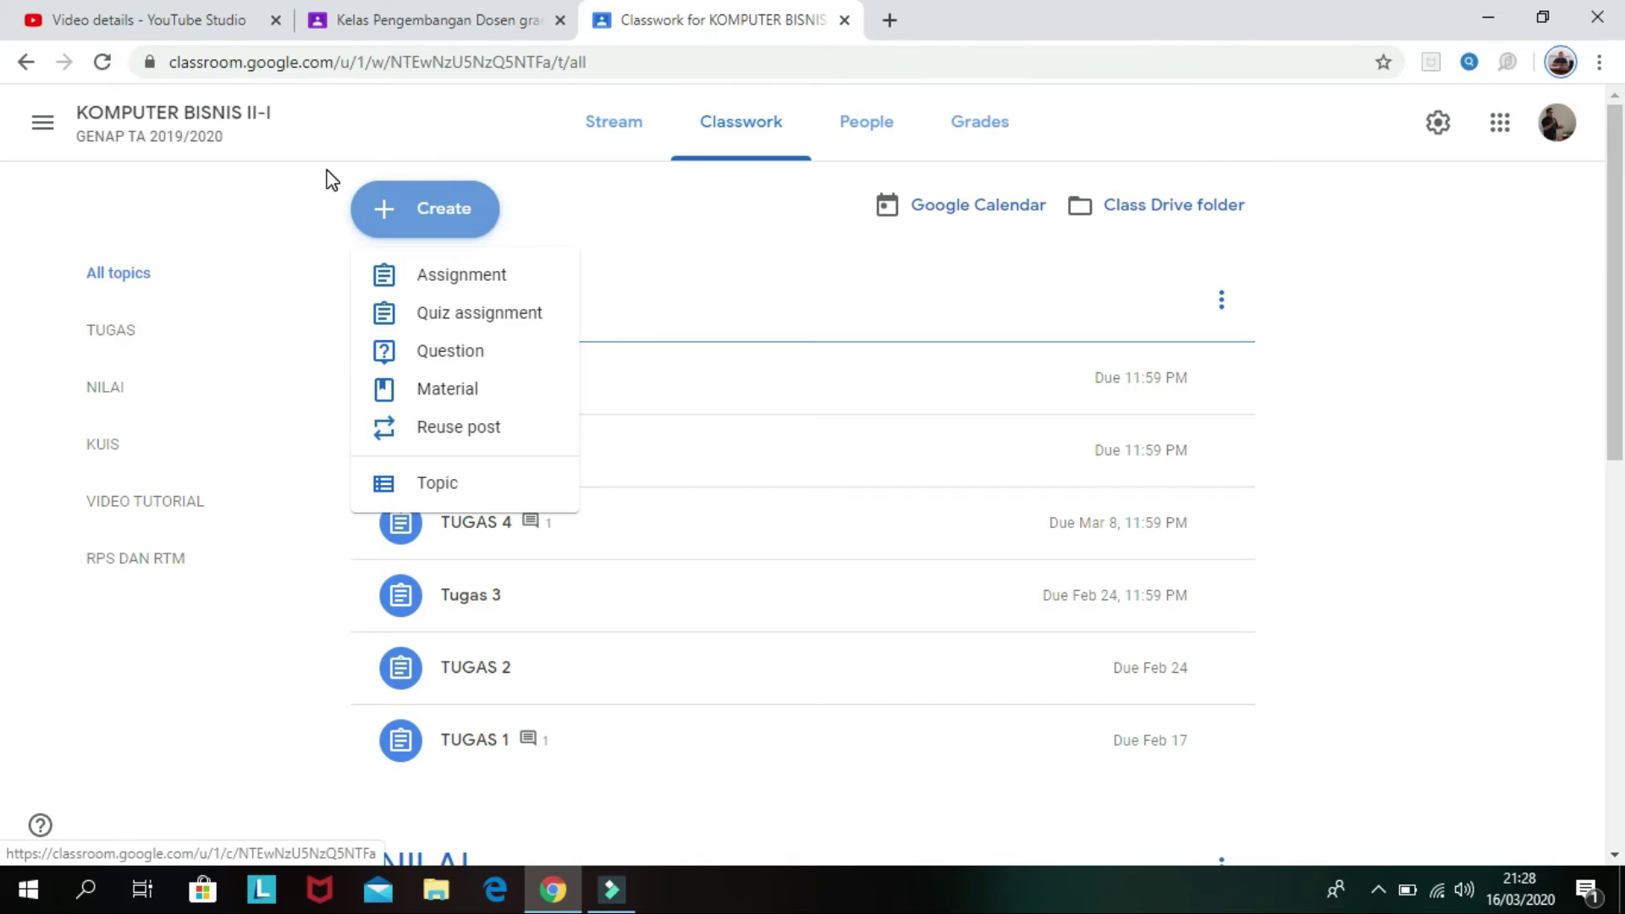
{"action": "left_click", "coordinate": [166, 682]}
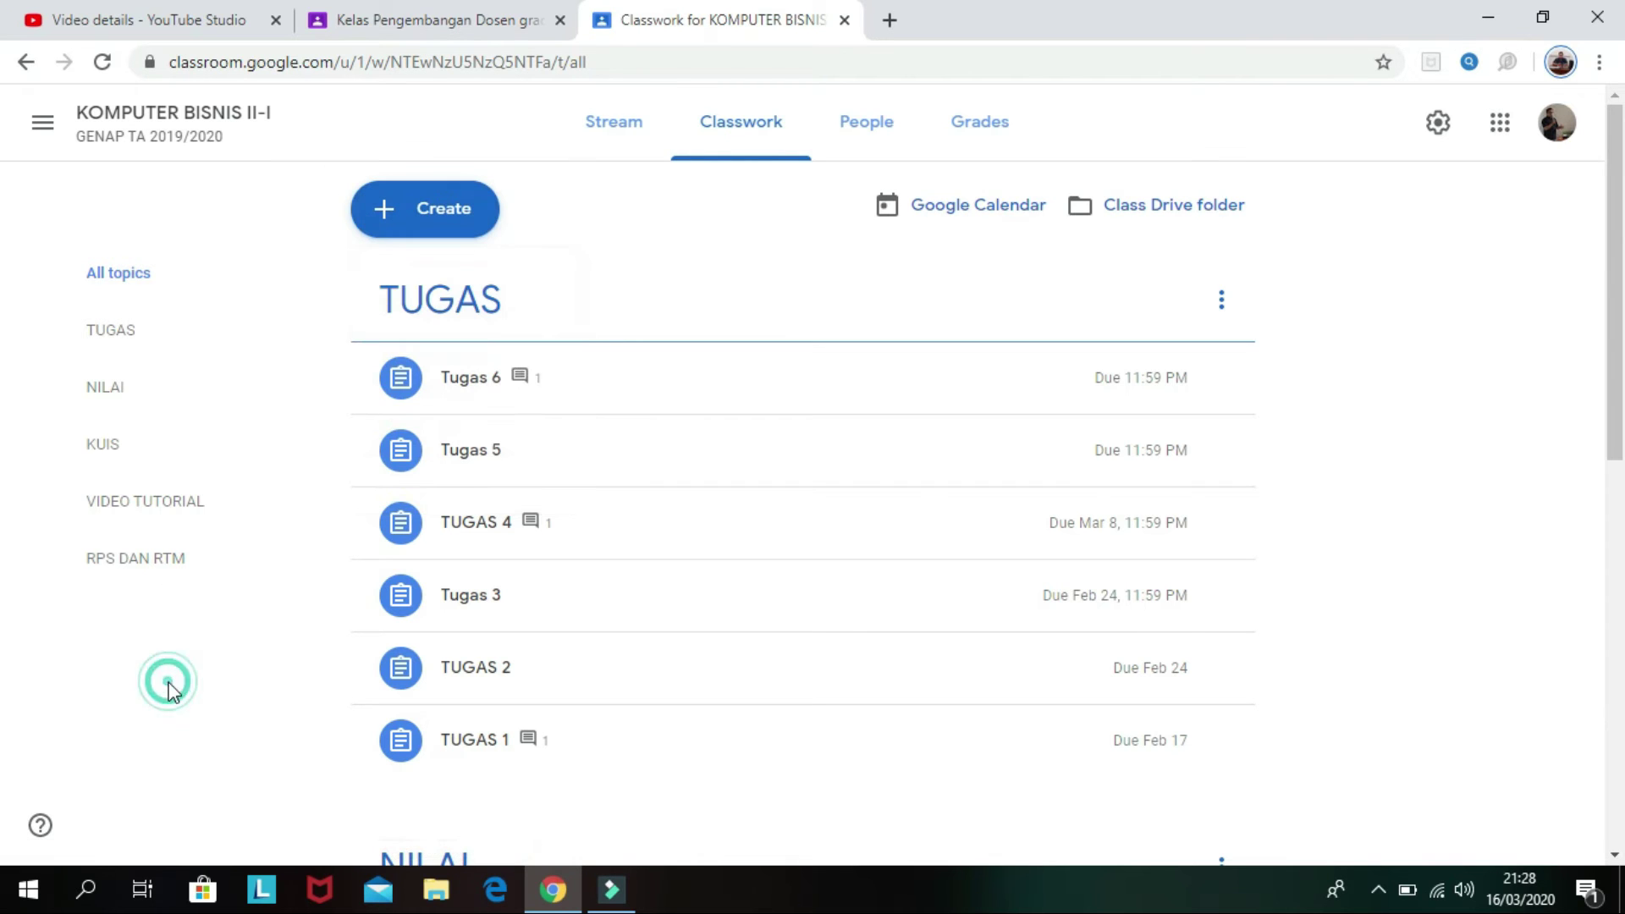
{"action": "left_click", "coordinate": [113, 127]}
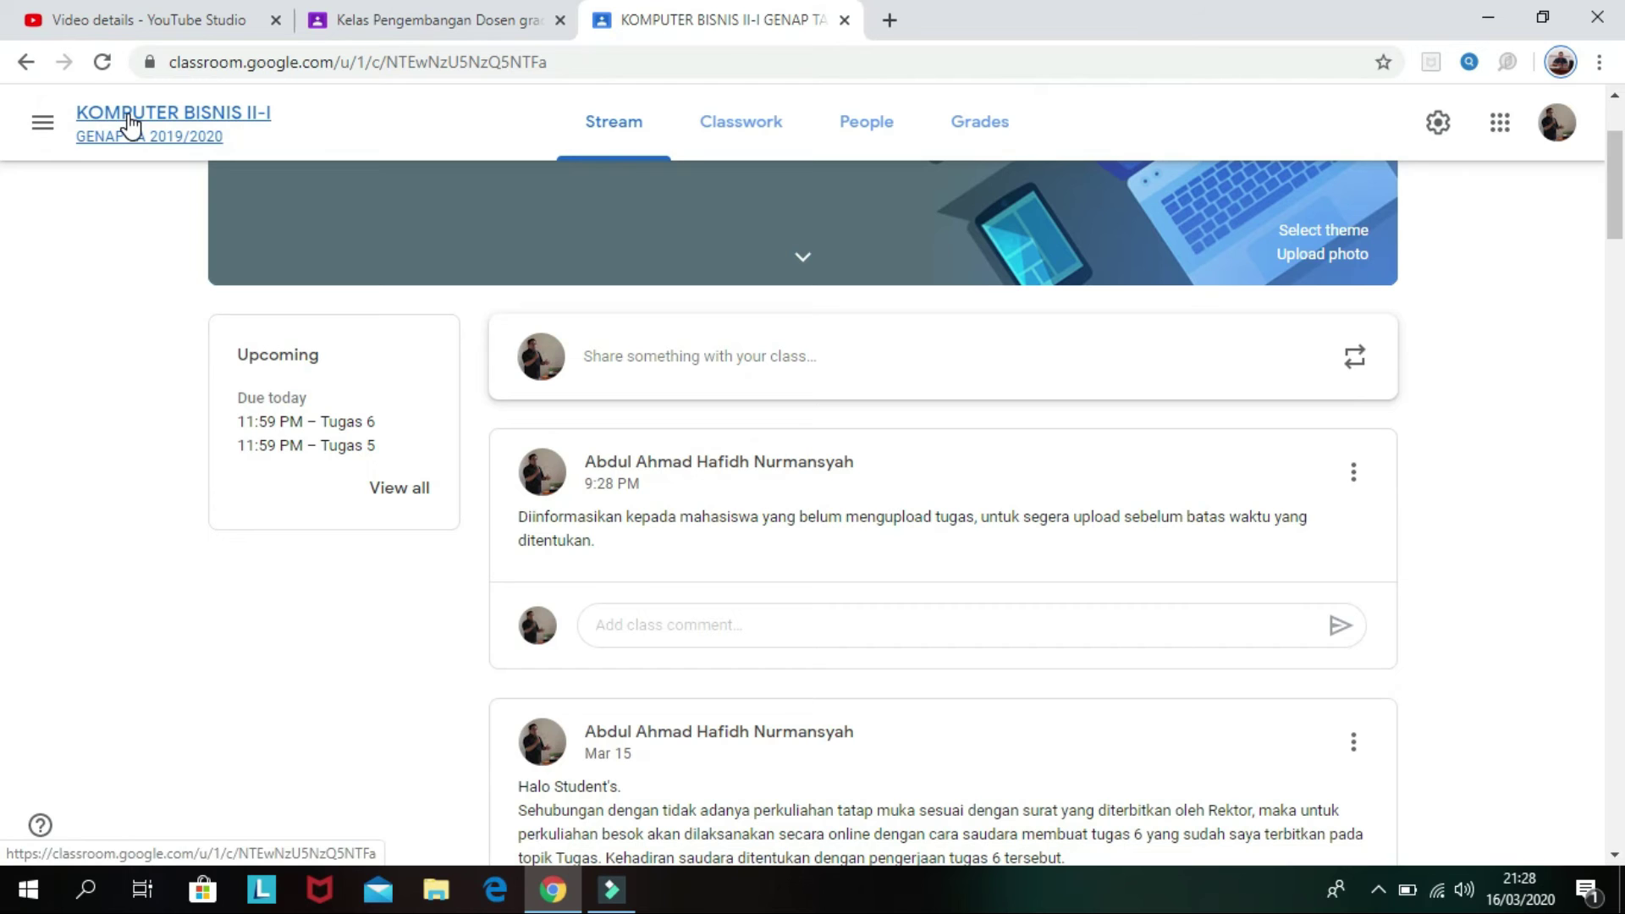
Step: Open the list of archived classes
{"action": "left_click", "coordinate": [44, 124]}
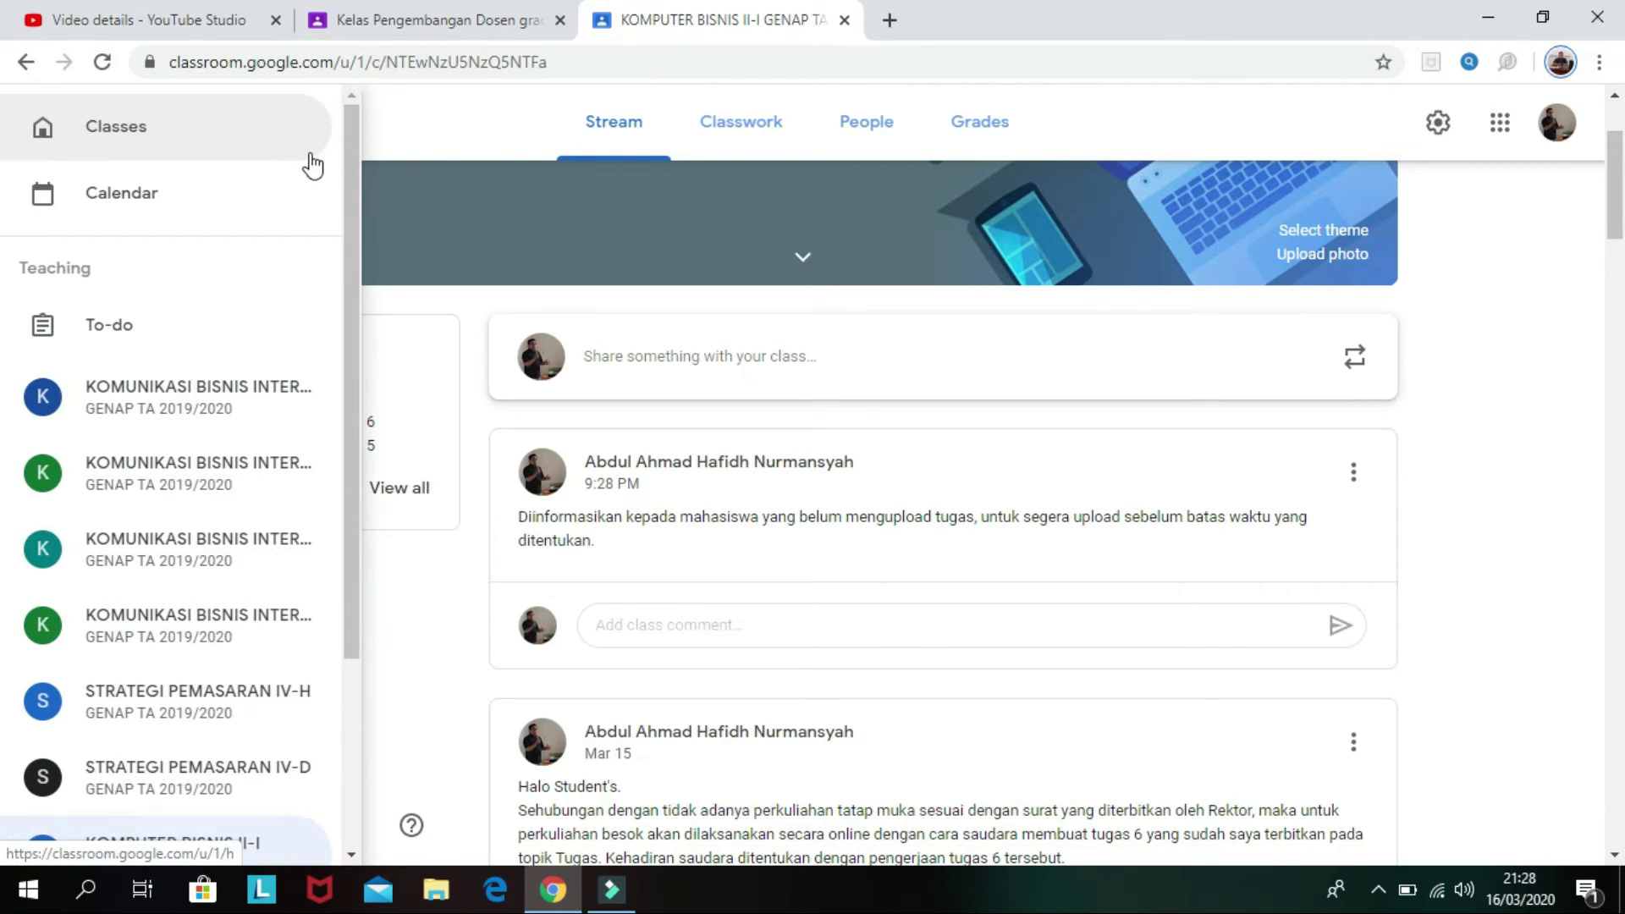
{"action": "left_click_drag", "start_coordinate": [349, 193], "coordinate": [347, 398]}
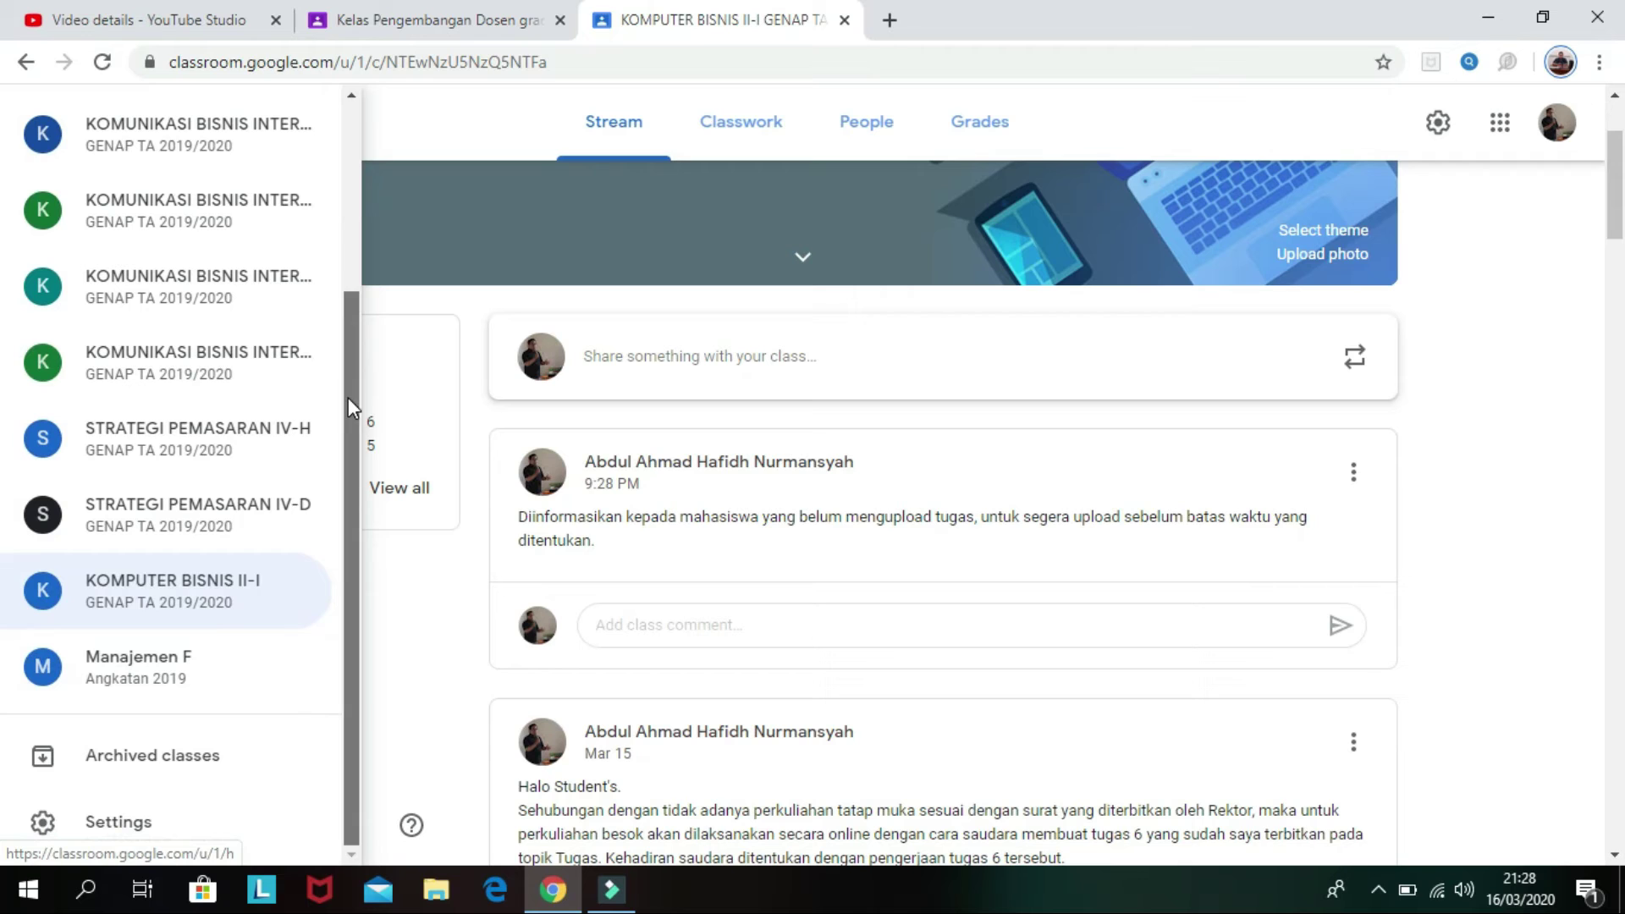
{"action": "left_click", "coordinate": [181, 756]}
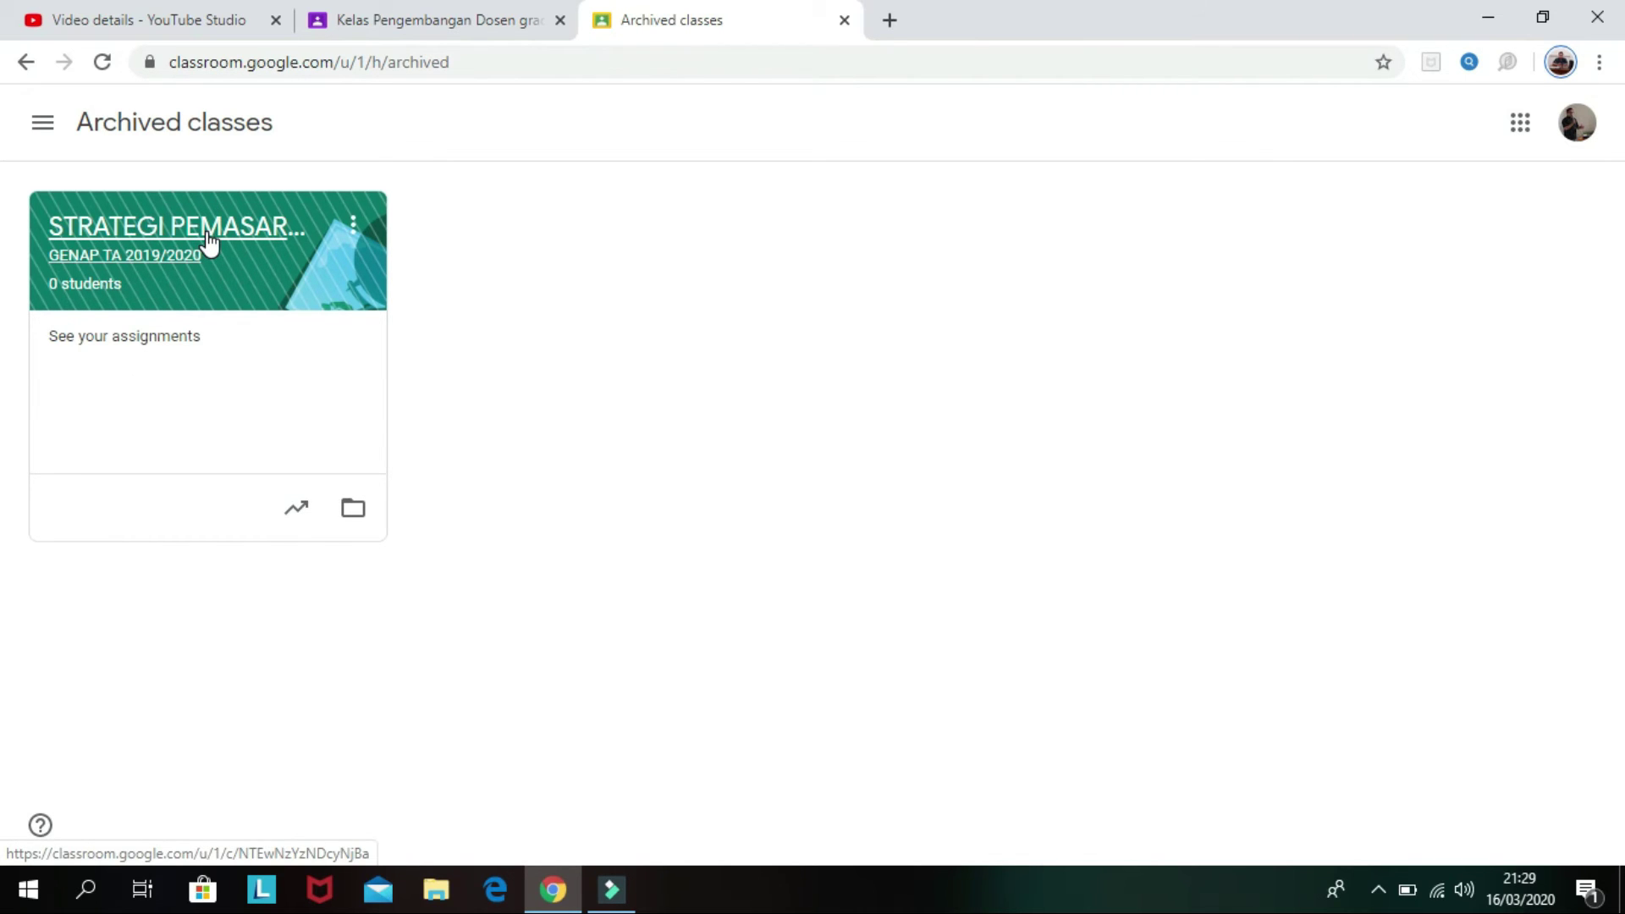
{"action": "left_click", "coordinate": [44, 123]}
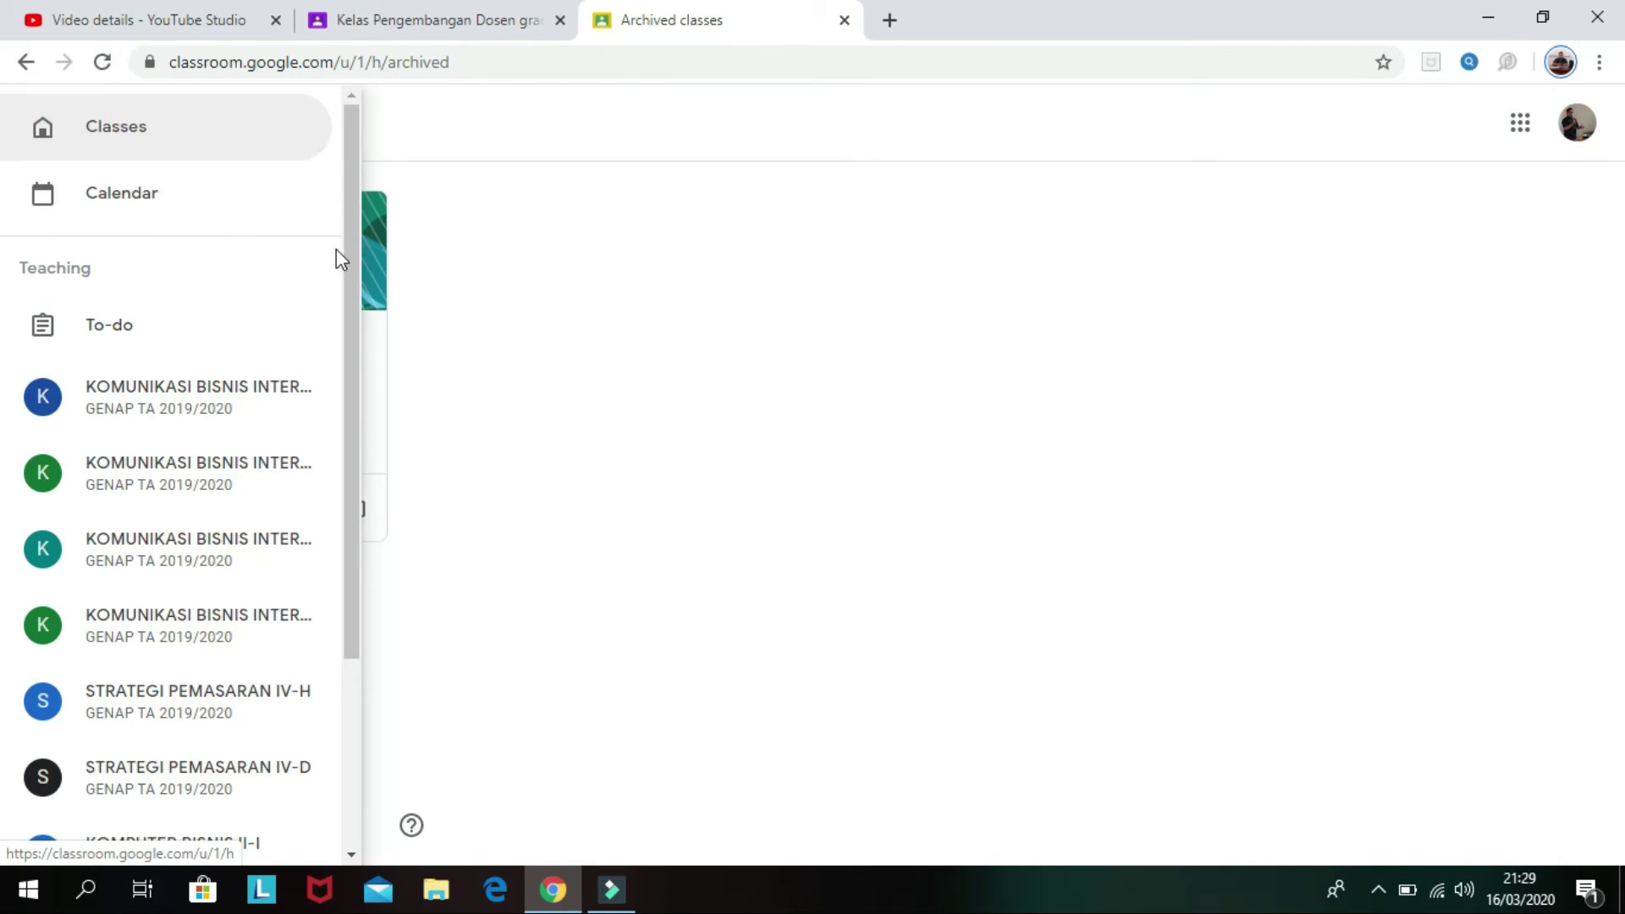
{"action": "left_click", "coordinate": [434, 223]}
{"action": "left_click", "coordinate": [39, 123]}
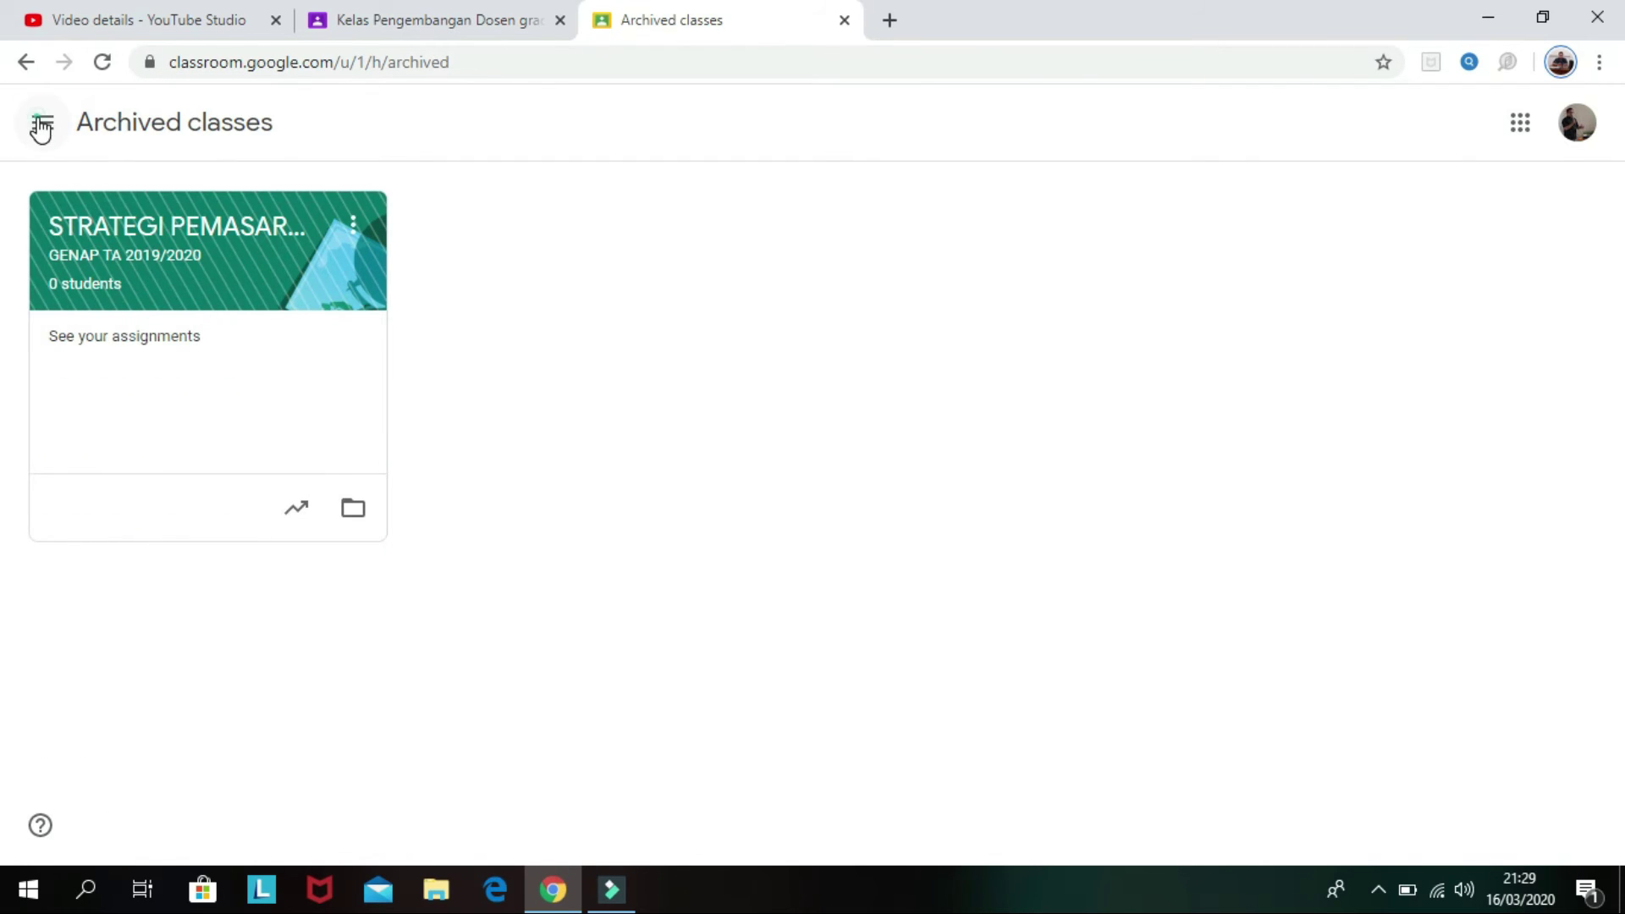
{"action": "scroll", "coordinate": [352, 254], "scroll_direction": "down", "scroll_amount": 3}
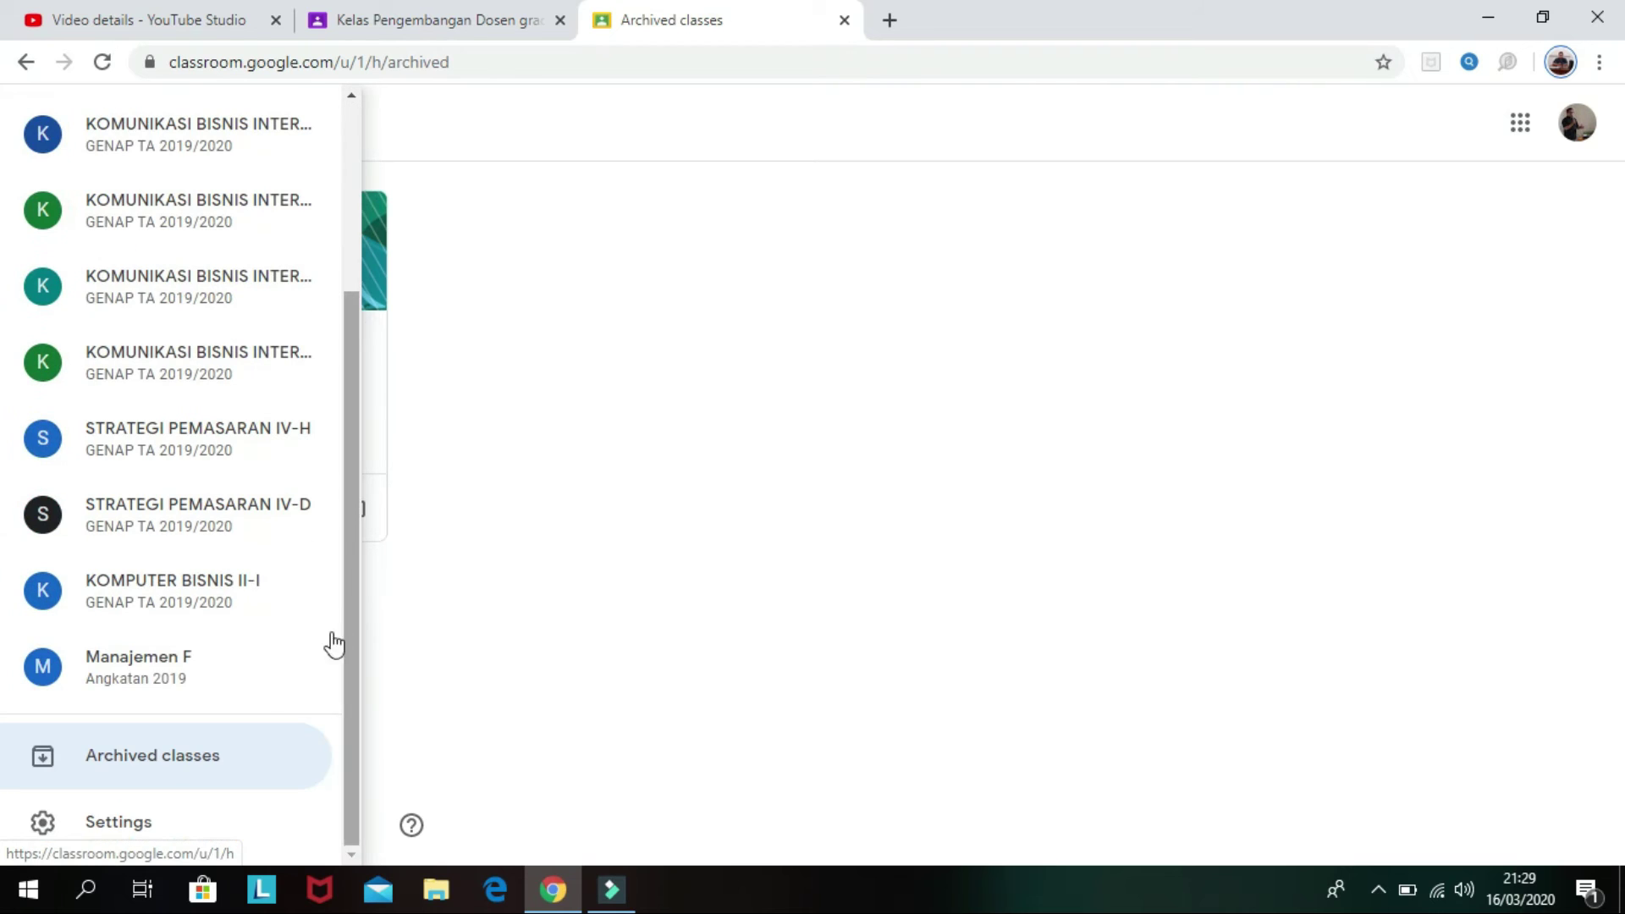
{"action": "left_click", "coordinate": [172, 755]}
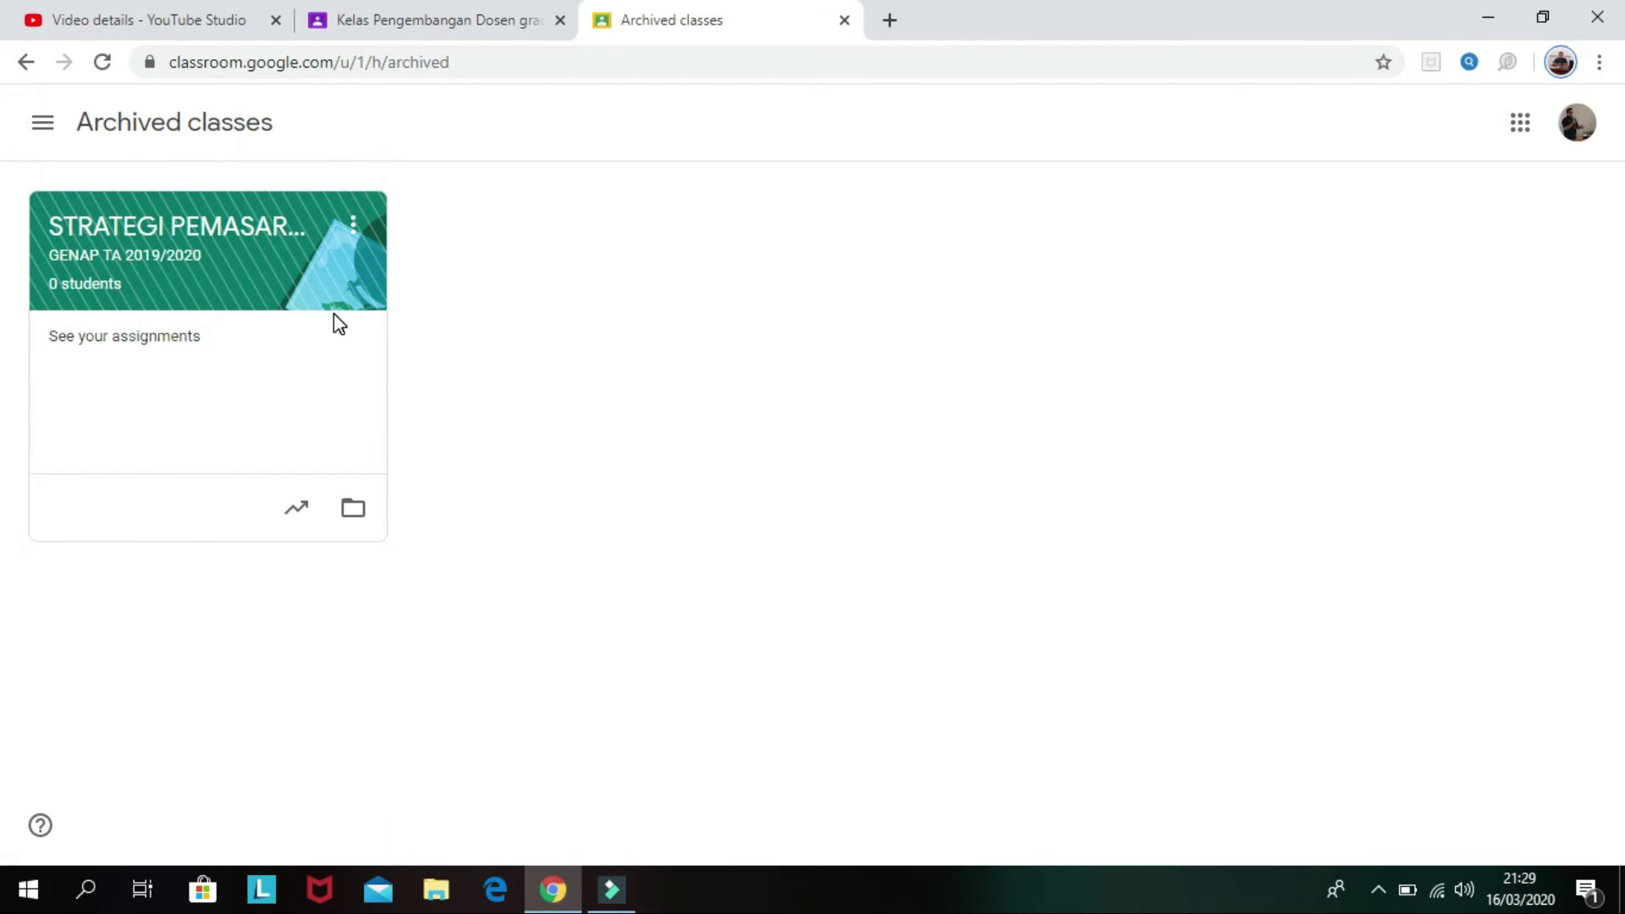
Step: Restore the archived class STRATEGI PEMASARAN IV-EC and confirm the restoration
{"action": "left_click", "coordinate": [354, 226]}
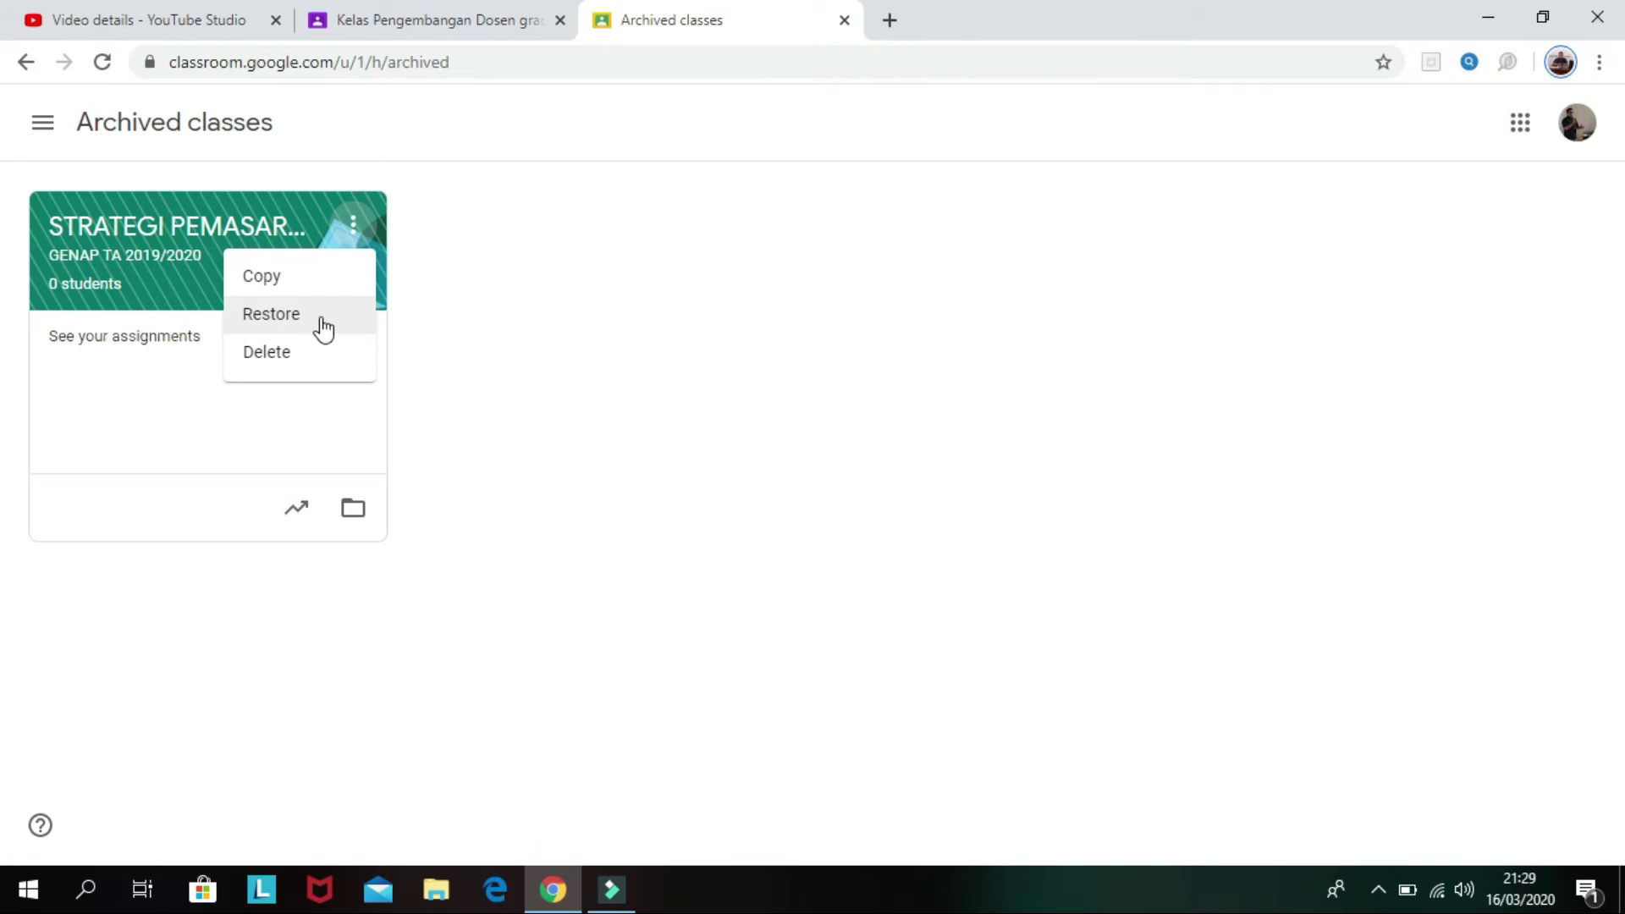
{"action": "left_click", "coordinate": [286, 315]}
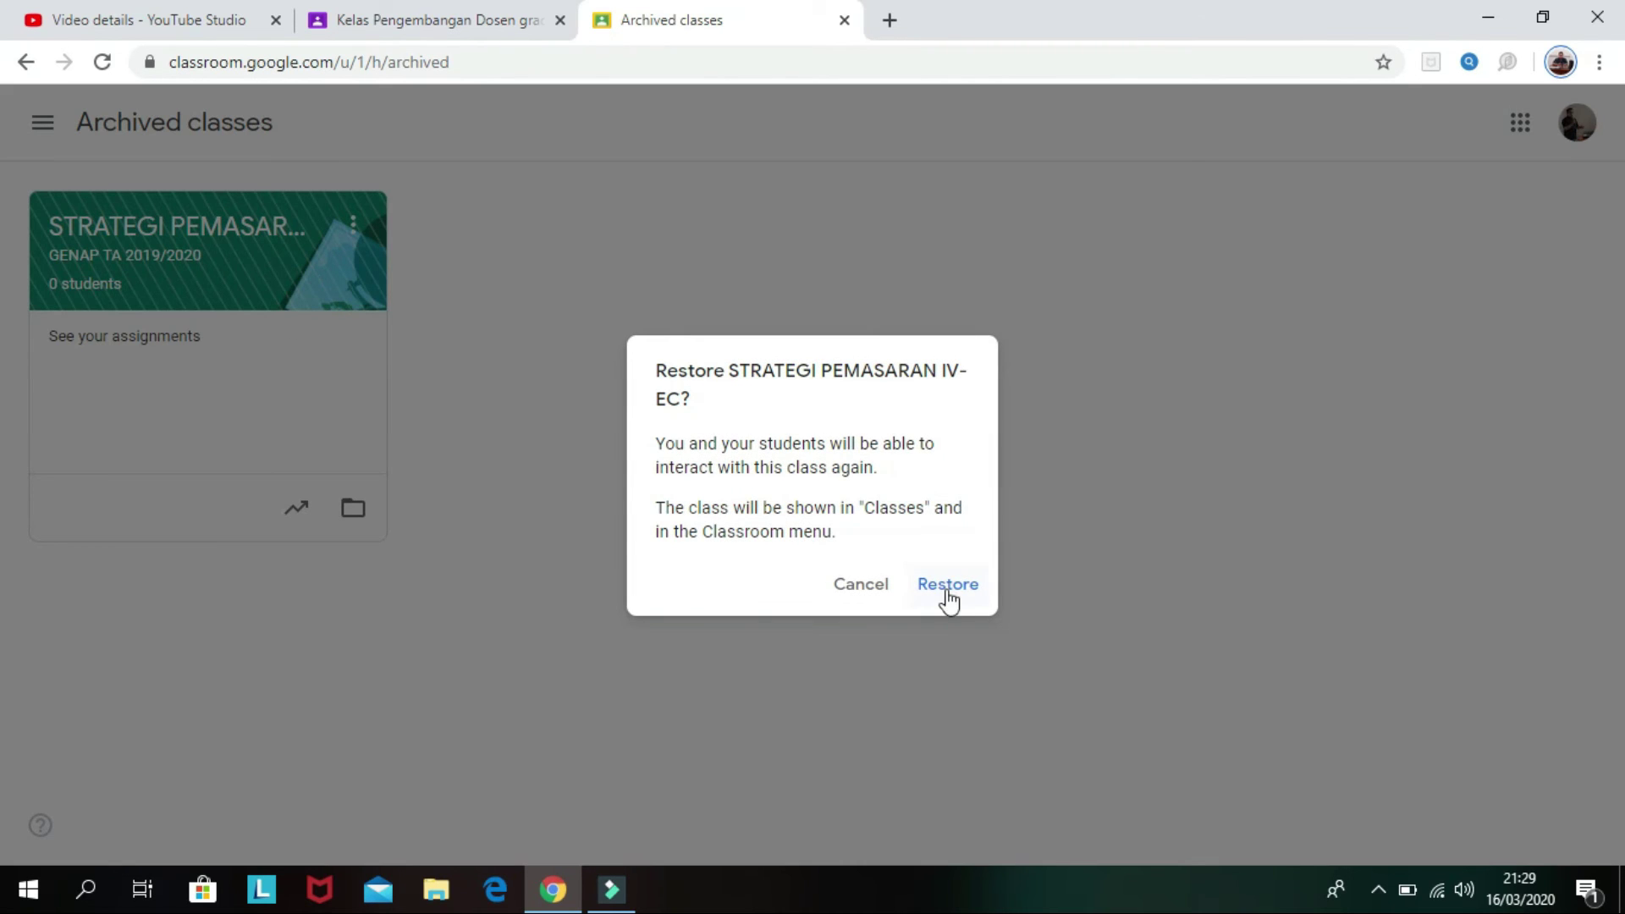
{"action": "left_click", "coordinate": [952, 591]}
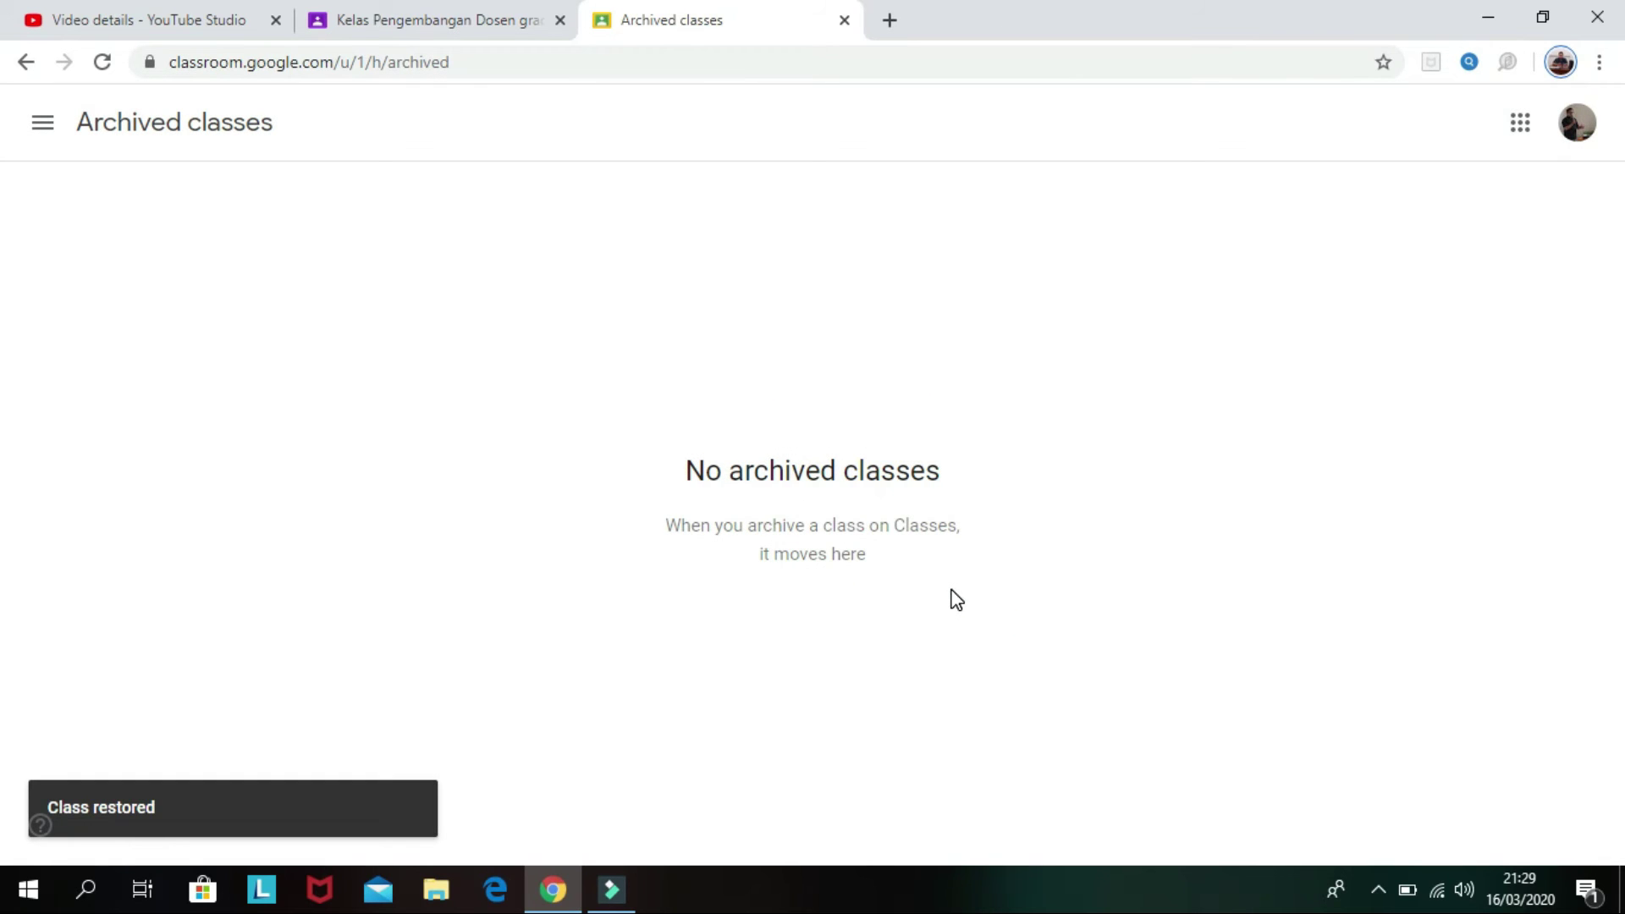
Step: Return to the overview of all classes and look through the class cards for the restored class
{"action": "left_click", "coordinate": [35, 138]}
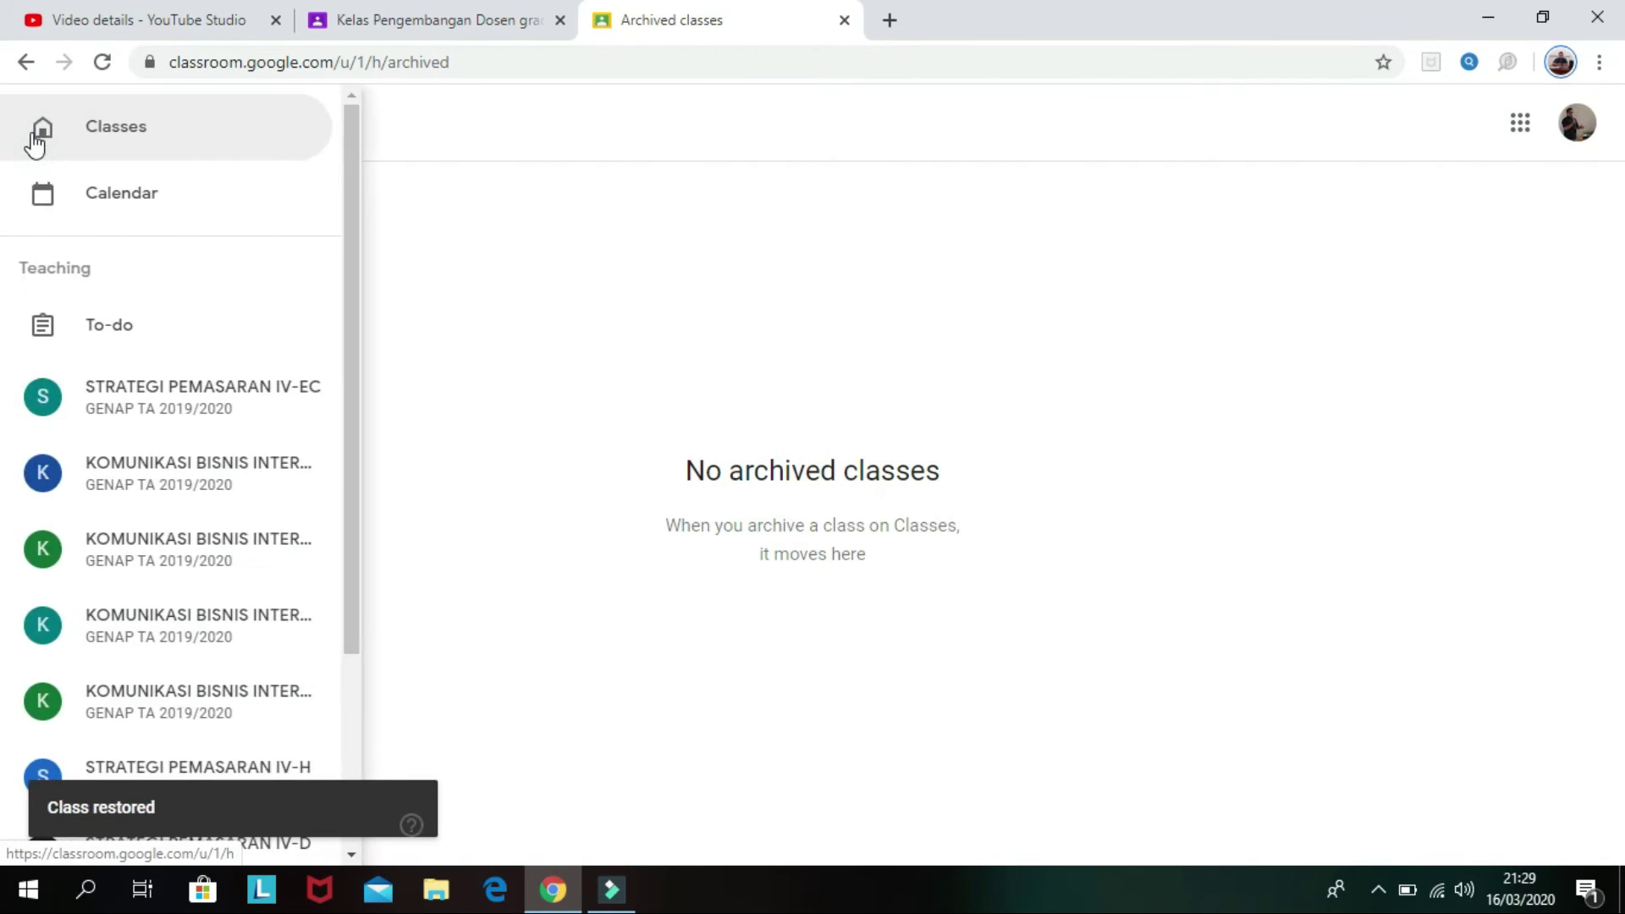
{"action": "left_click", "coordinate": [113, 143]}
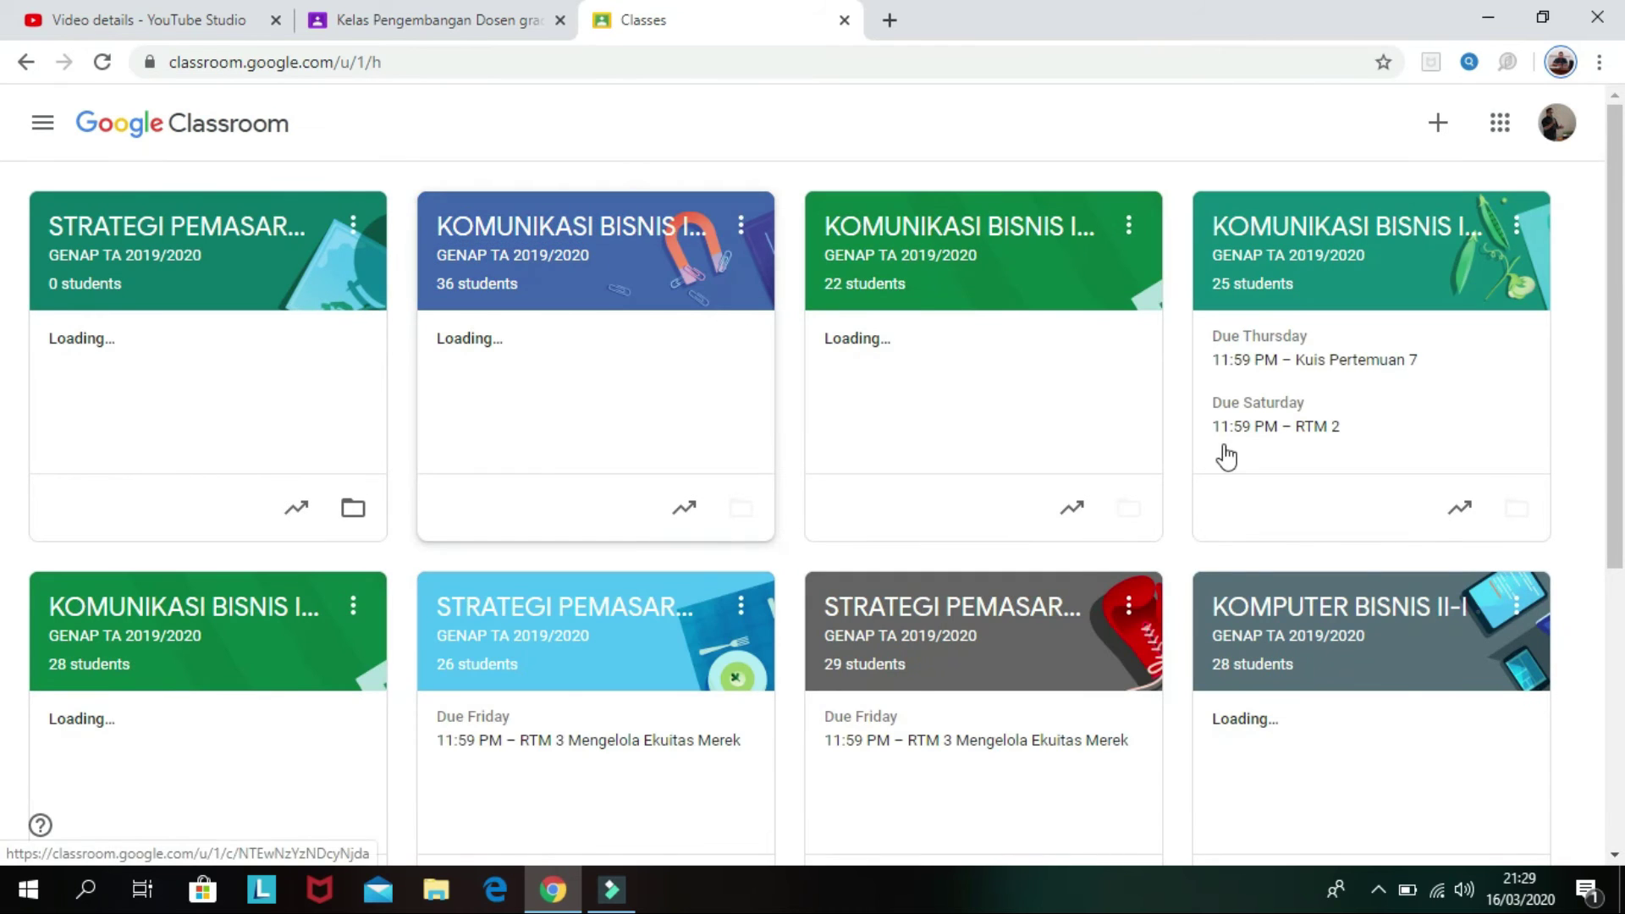
{"action": "scroll", "coordinate": [6, 457], "scroll_direction": "down", "scroll_amount": 2}
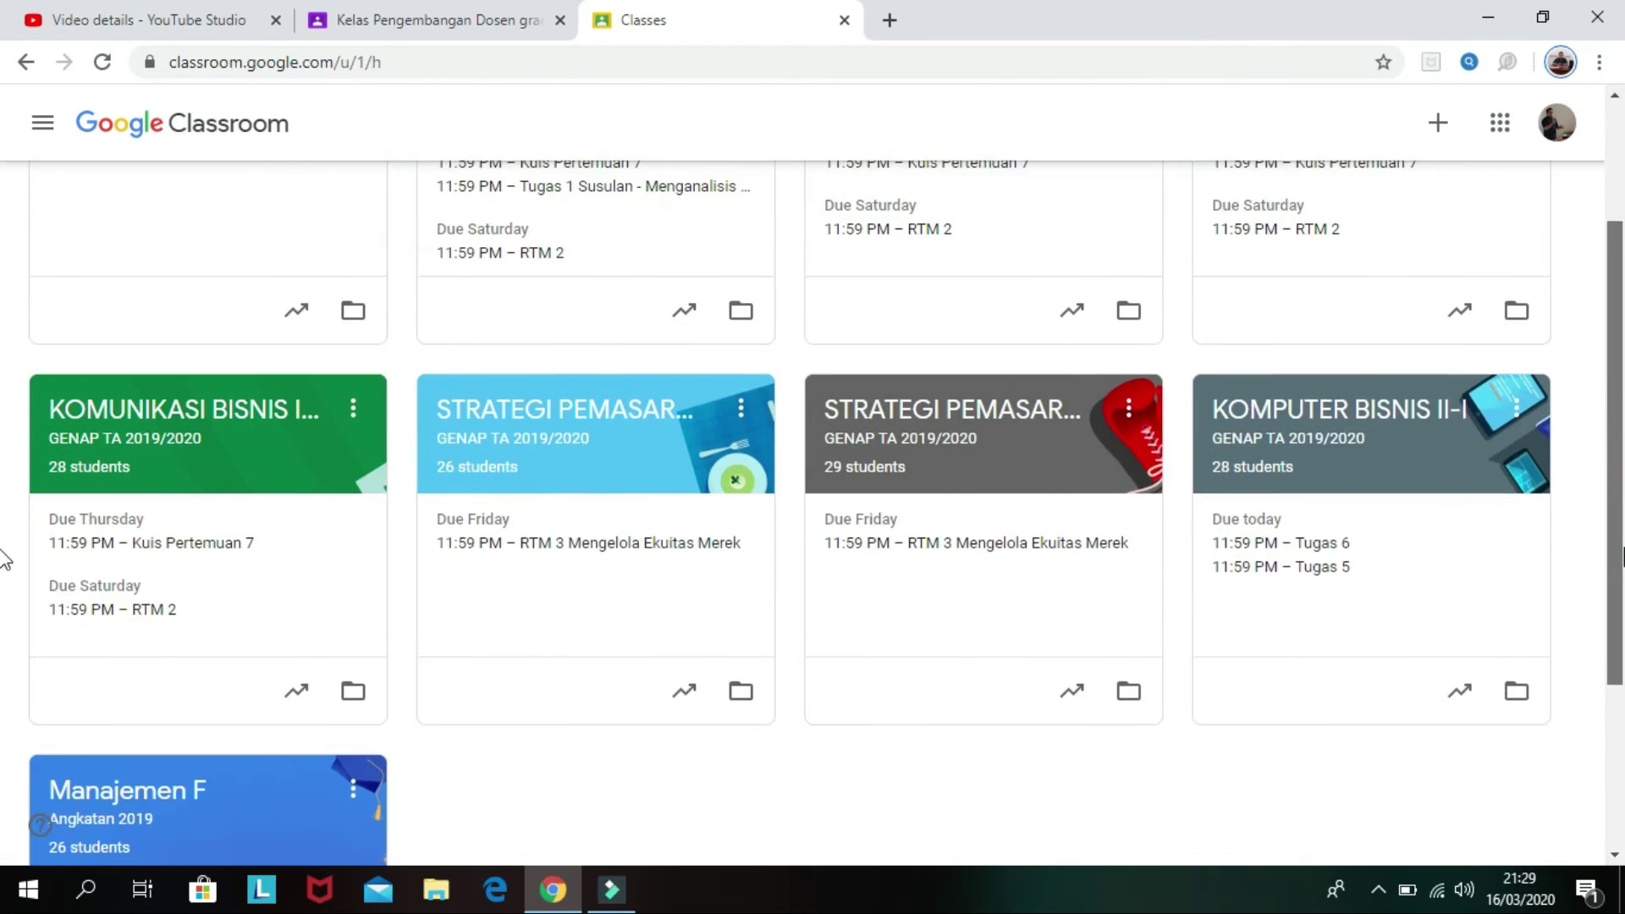
{"action": "scroll", "coordinate": [4, 508], "scroll_direction": "up", "scroll_amount": 2}
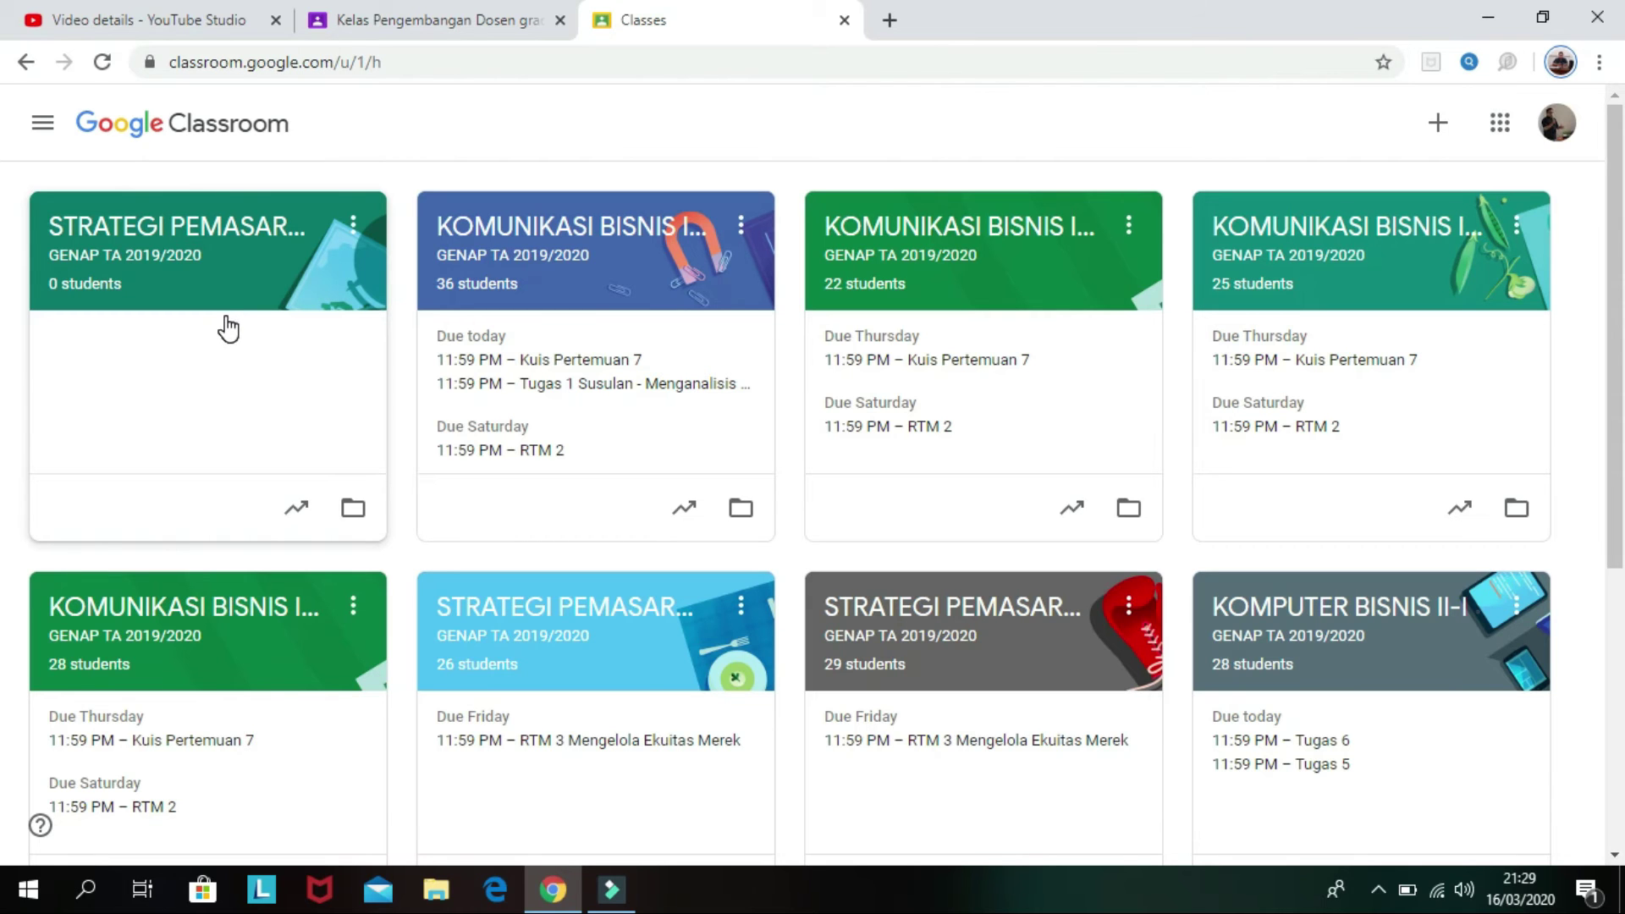
Step: Open the restored STRATEGI PEMASARAN IV-EC class and go to its classwork
{"action": "left_click", "coordinate": [206, 225]}
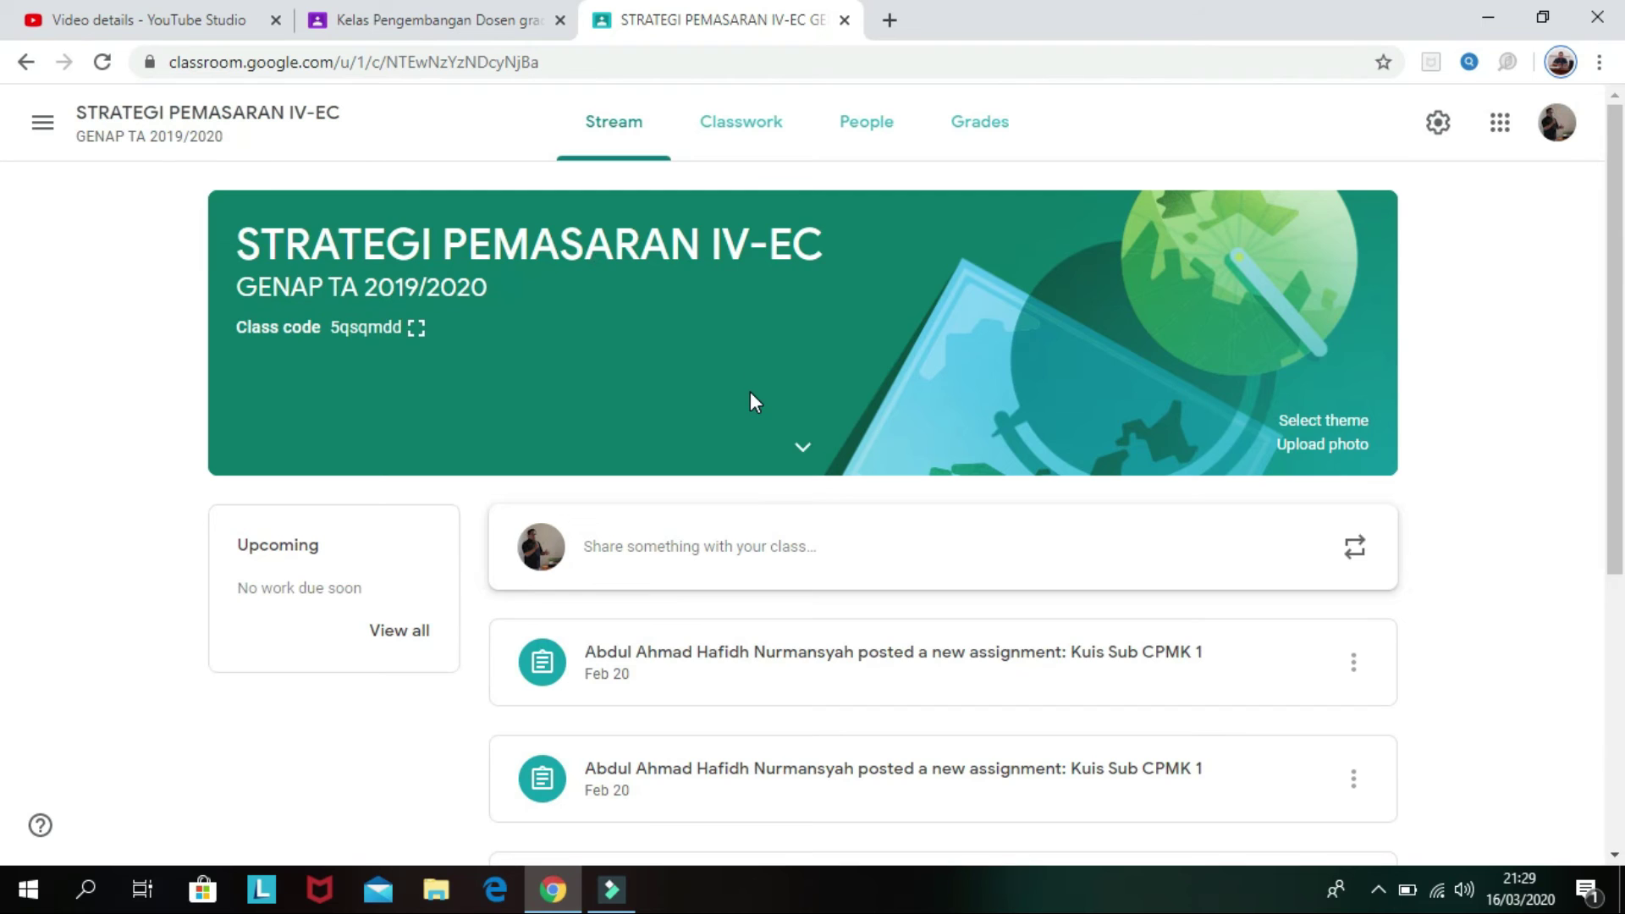
{"action": "scroll", "coordinate": [750, 391], "scroll_direction": "down", "scroll_amount": 4}
{"action": "left_click", "coordinate": [749, 127]}
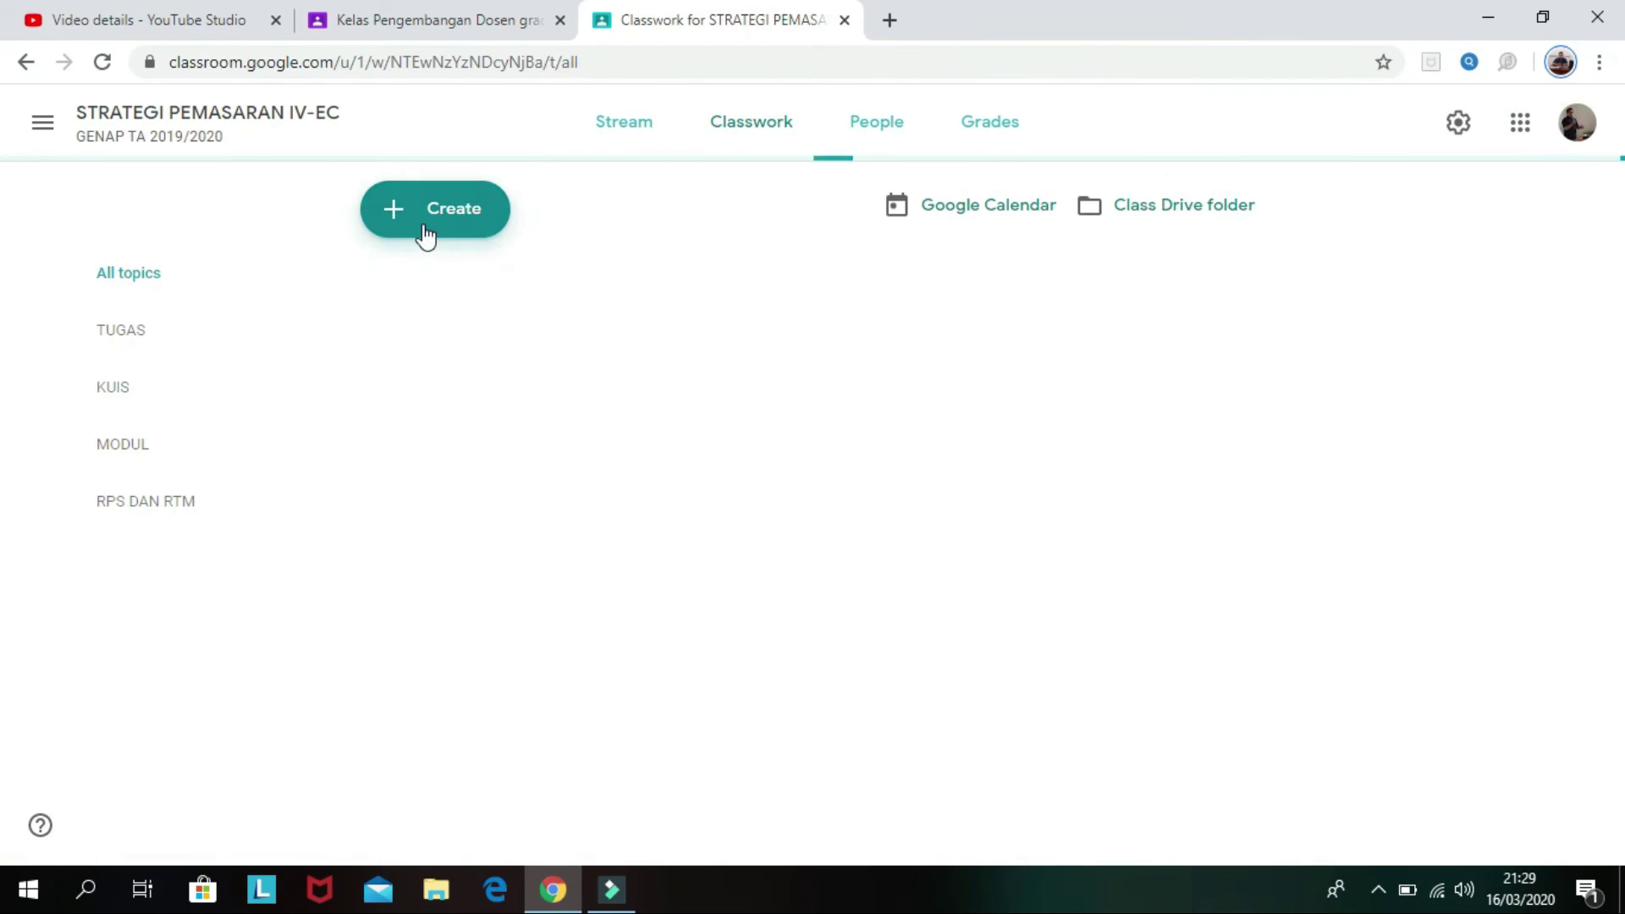
Step: Start reusing a post in the classwork and look through the posts of KOMPUTER BISNIS II-I
{"action": "left_click", "coordinate": [424, 226]}
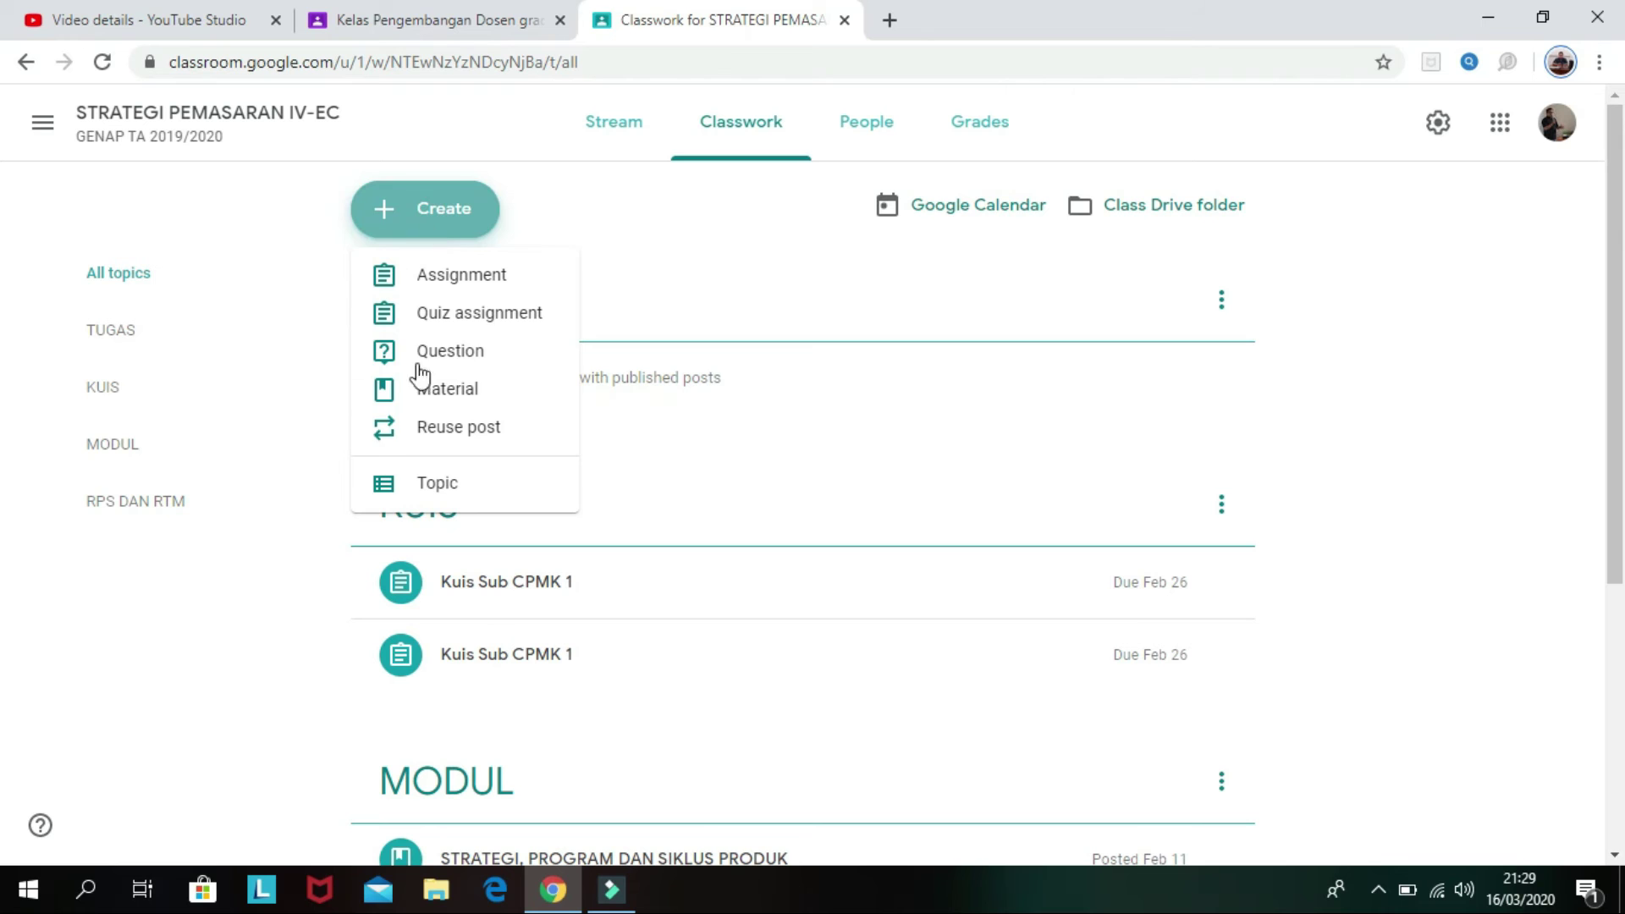
{"action": "left_click", "coordinate": [428, 434]}
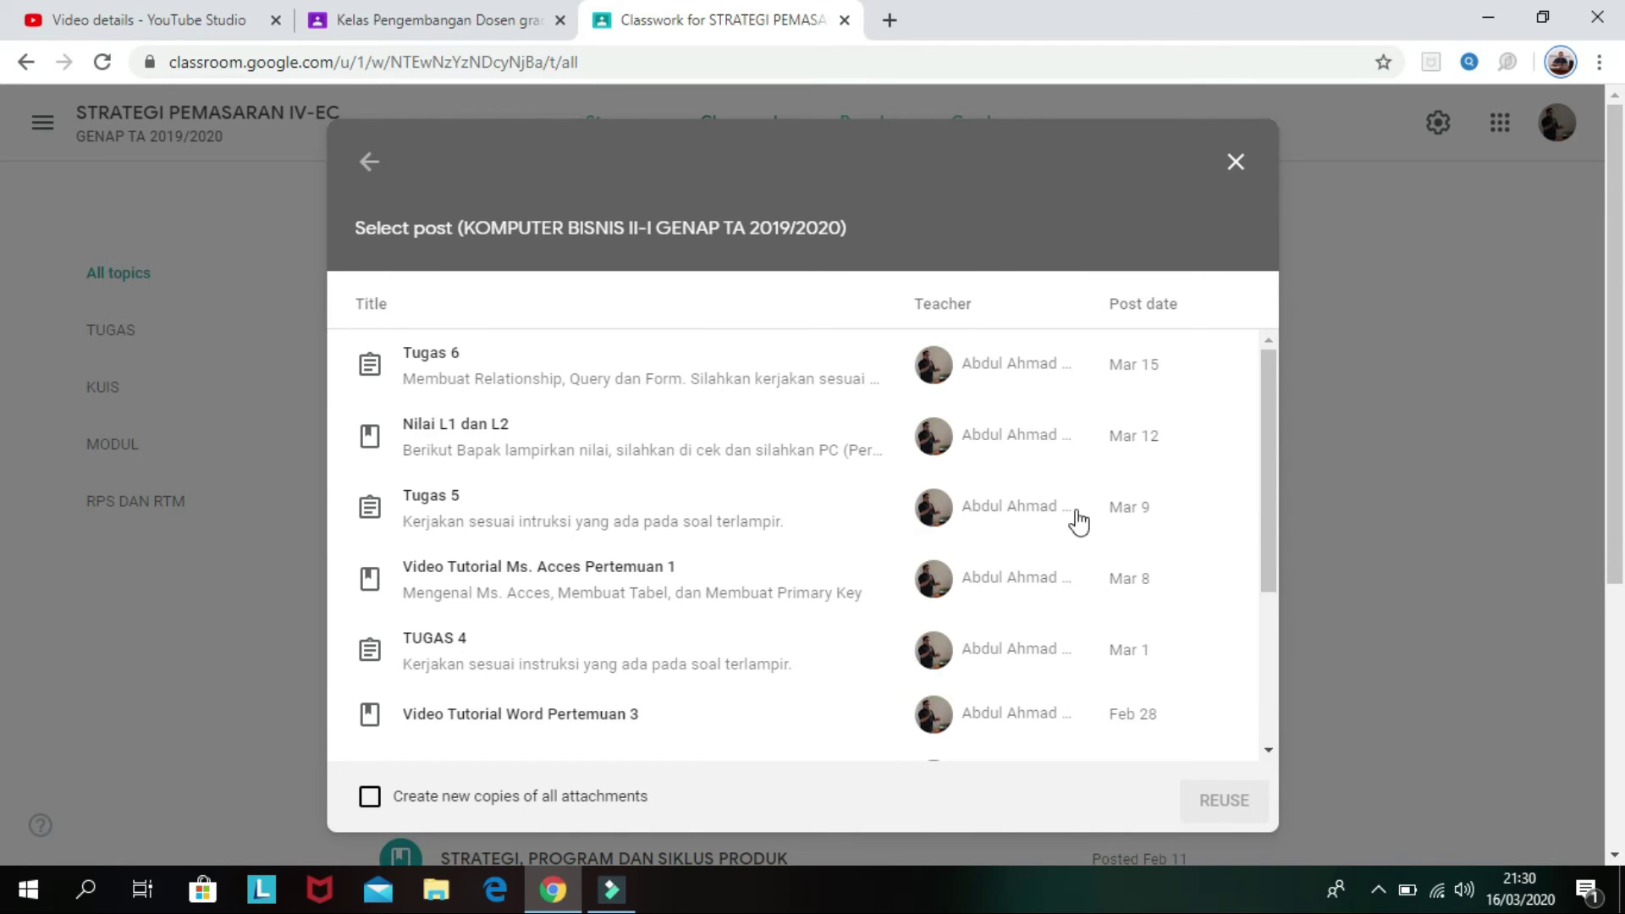
{"action": "left_click_drag", "start_coordinate": [1274, 504], "coordinate": [1282, 662]}
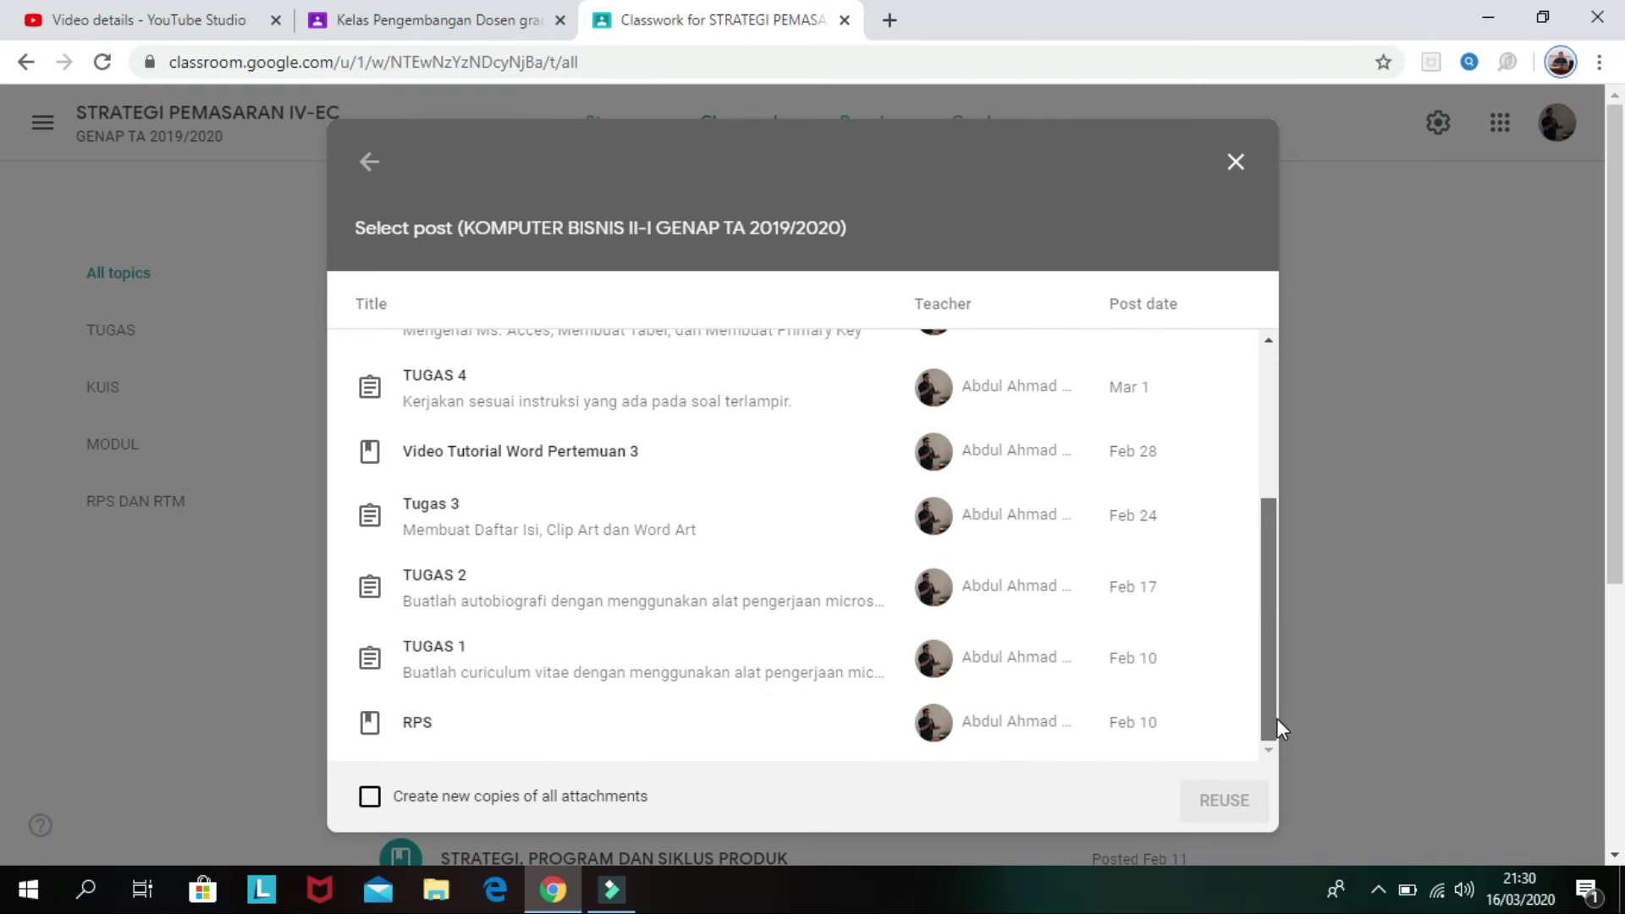
{"action": "scroll", "coordinate": [1278, 593], "scroll_direction": "up", "scroll_amount": 3}
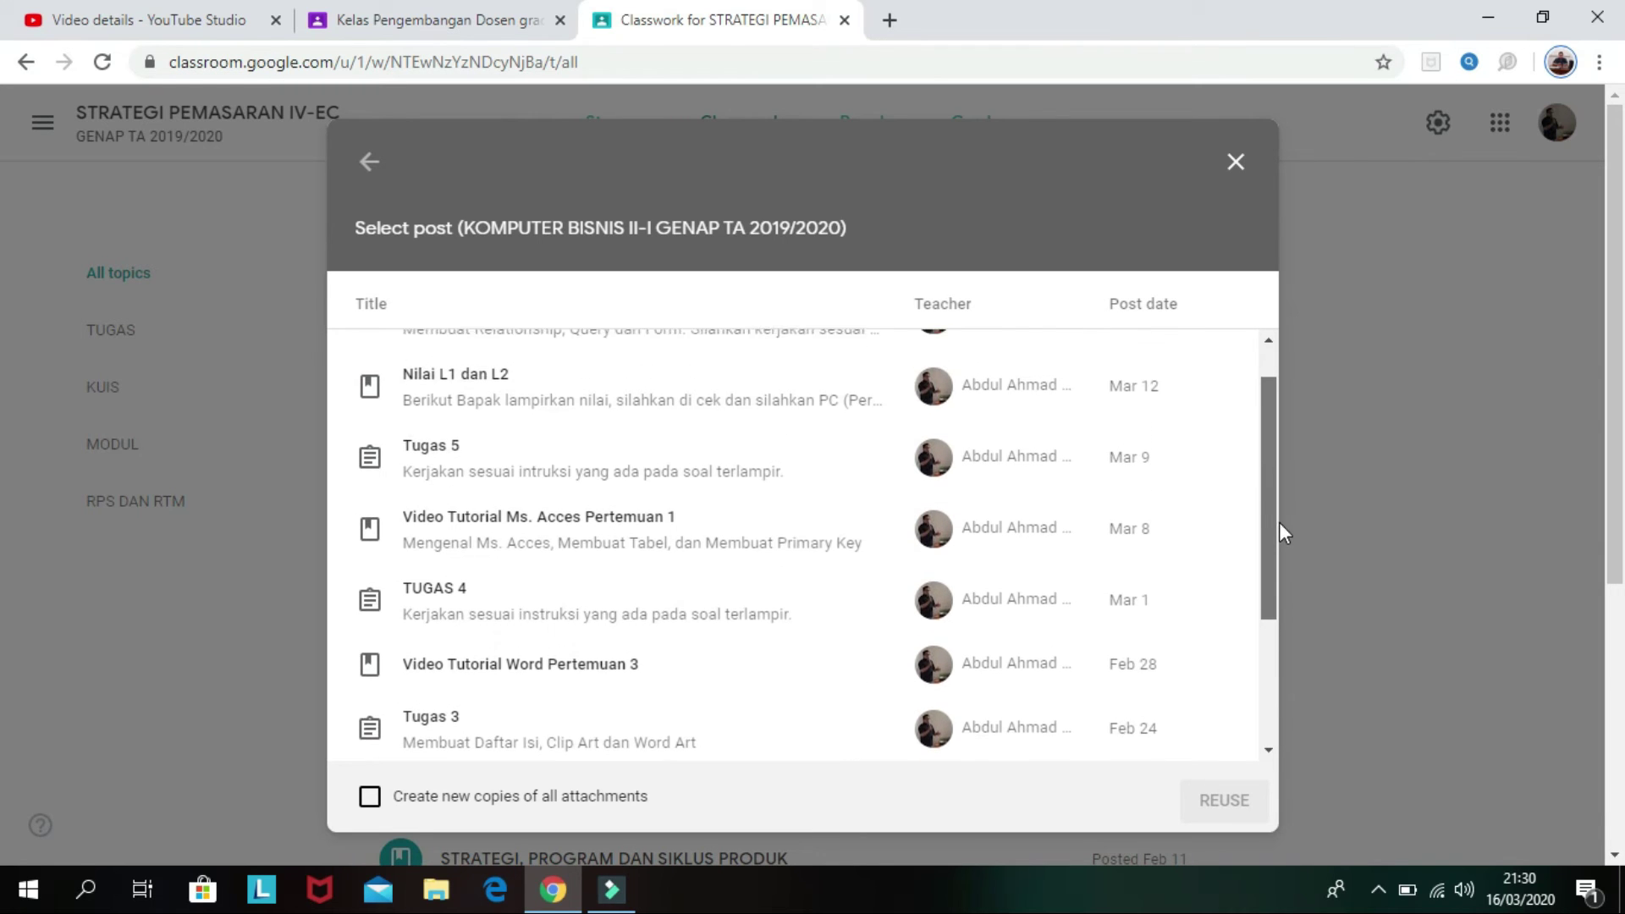
{"action": "scroll", "coordinate": [1279, 521], "scroll_direction": "up", "scroll_amount": 1}
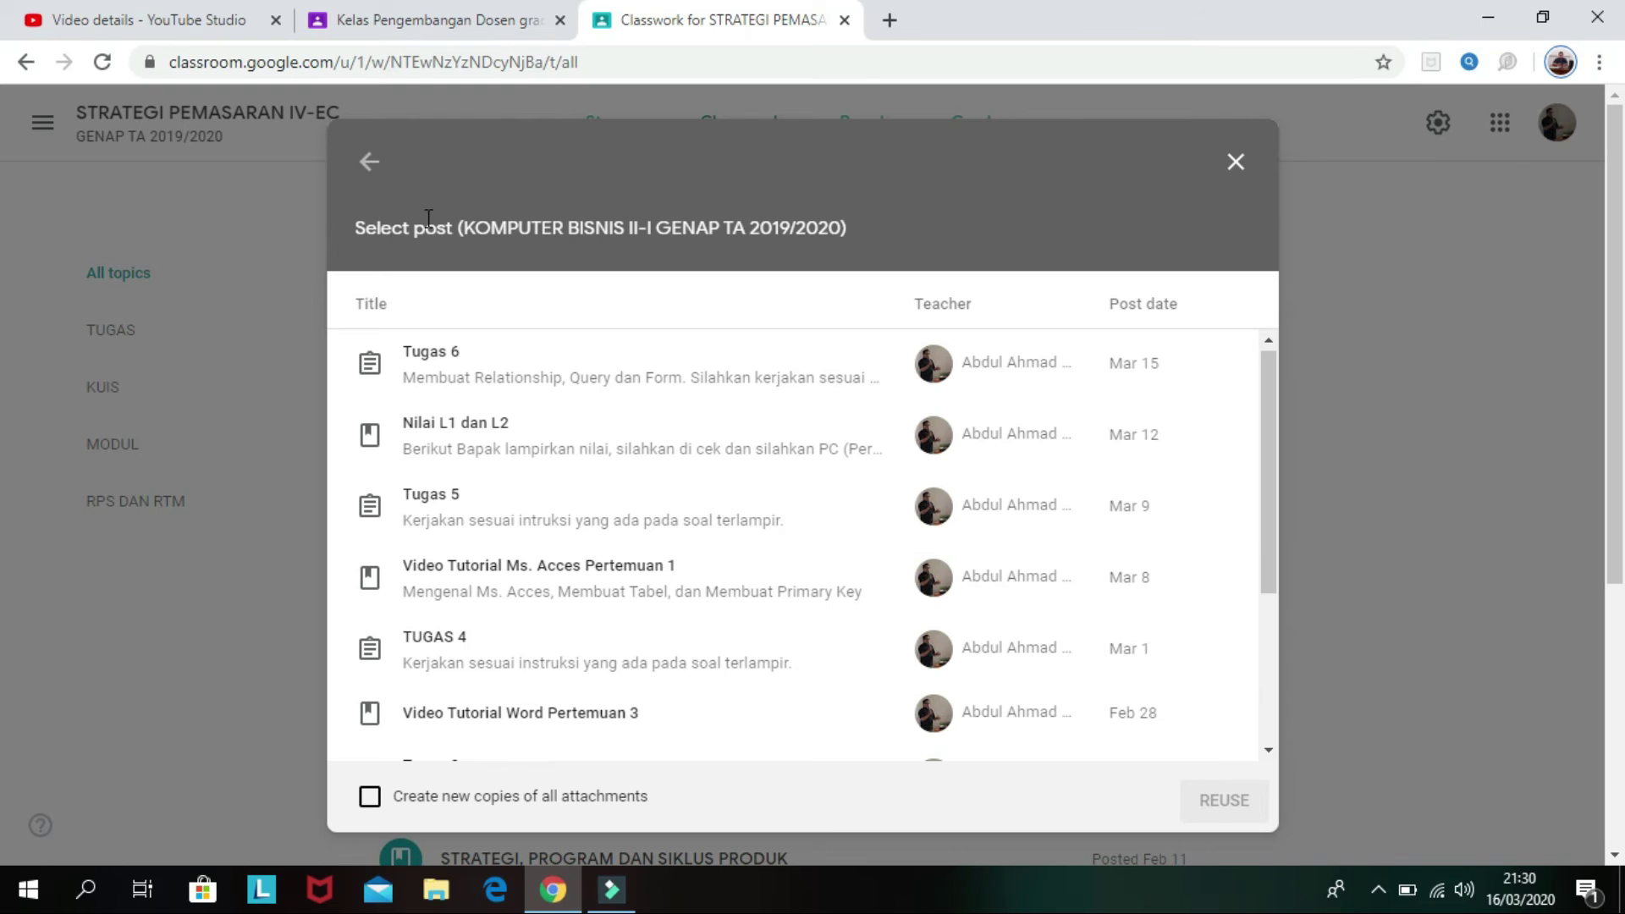
Step: Switch the source class to STRATEGI PEMASARAN IV-D and reuse its post "RTM 4 Merancang Strategi Harga" without copying the attachments
{"action": "left_click", "coordinate": [370, 162]}
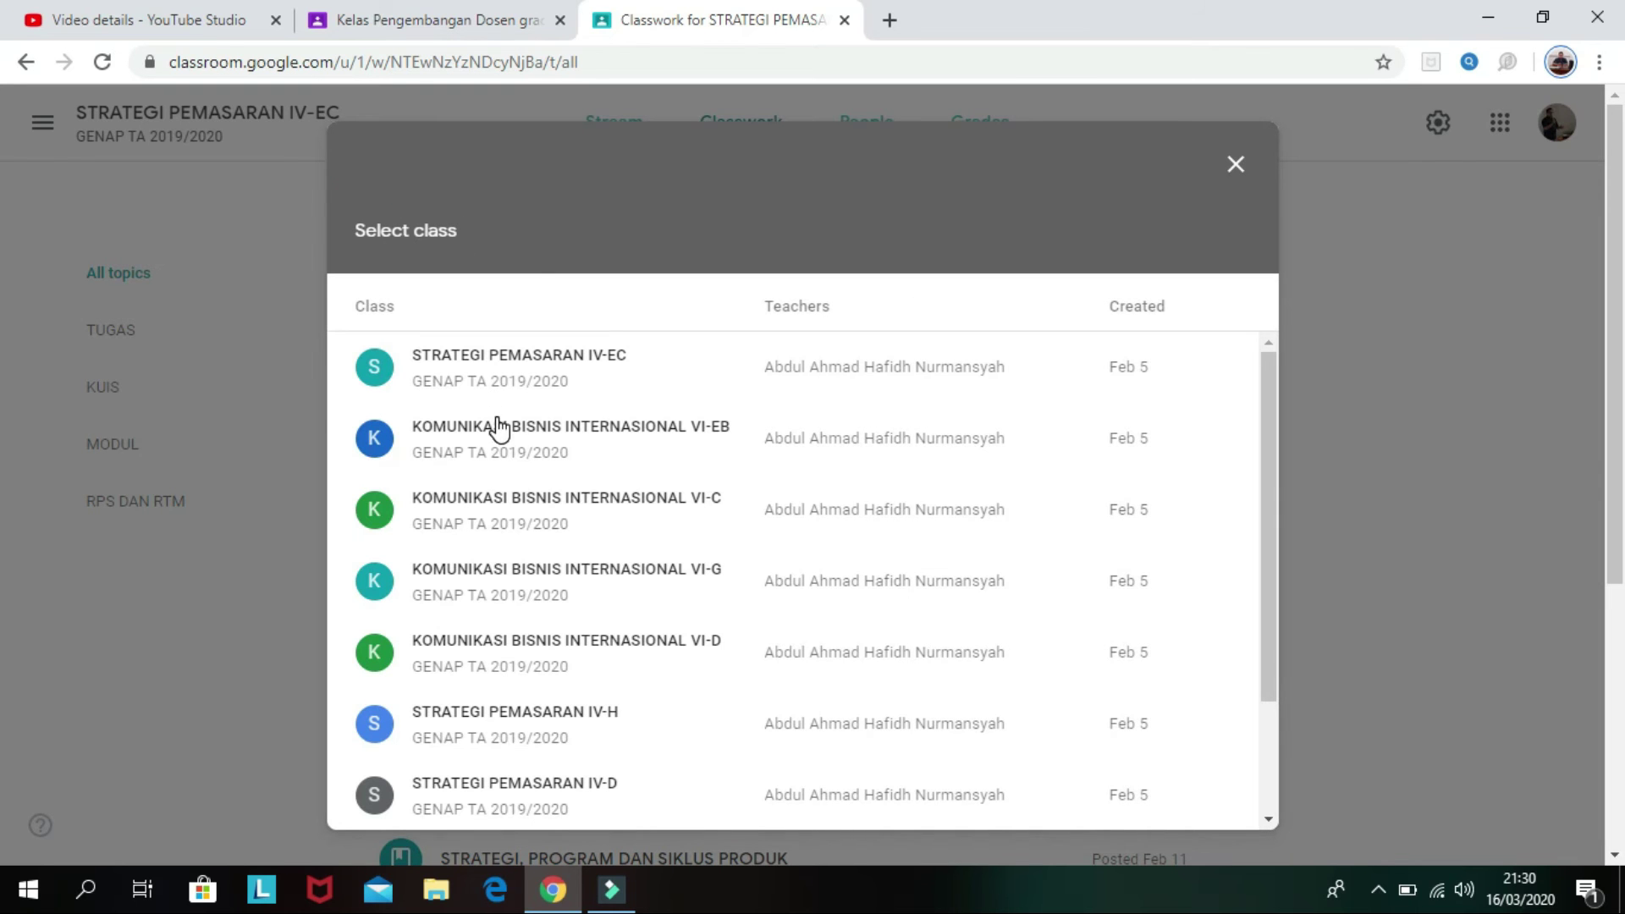
{"action": "left_click_drag", "start_coordinate": [1267, 445], "coordinate": [1265, 479]}
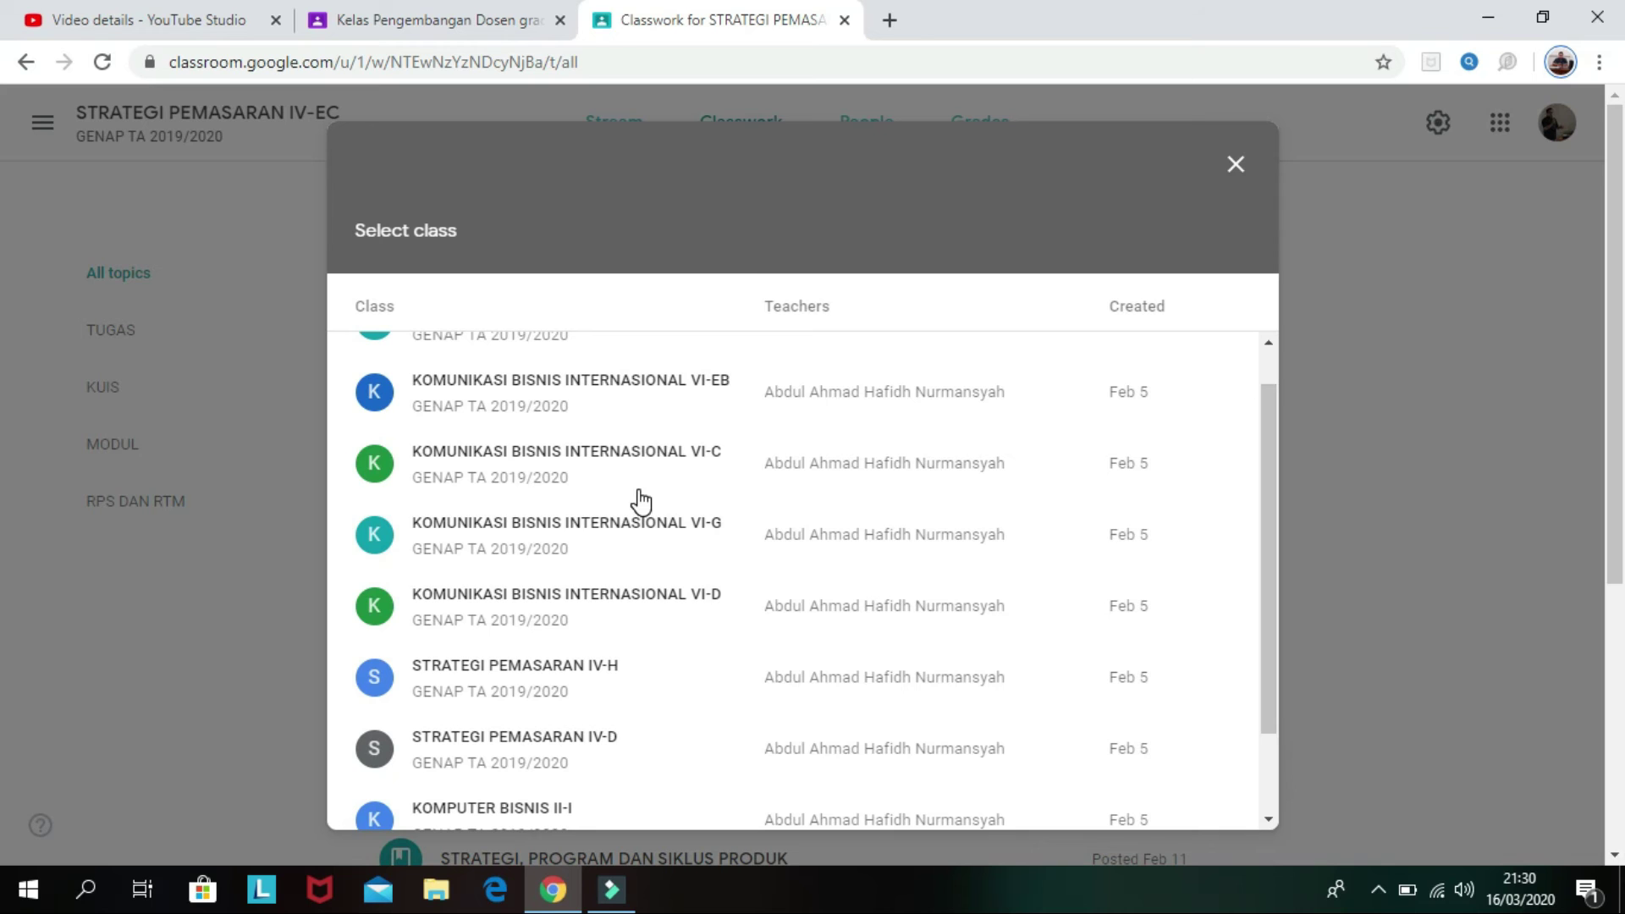
{"action": "left_click", "coordinate": [565, 743]}
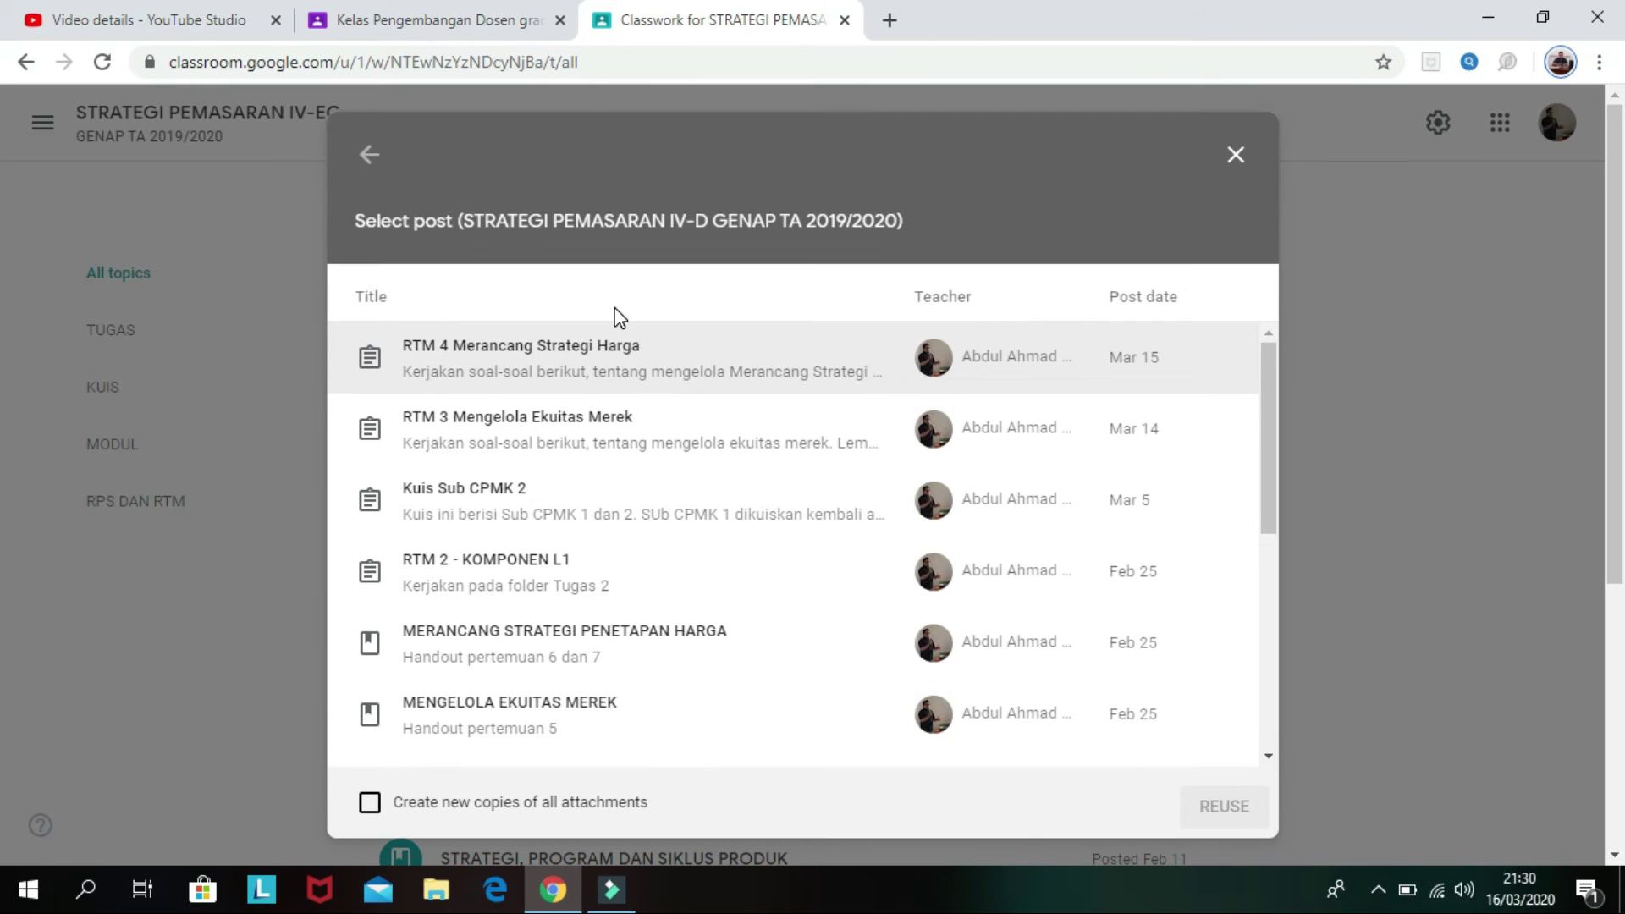
{"action": "left_click", "coordinate": [594, 367]}
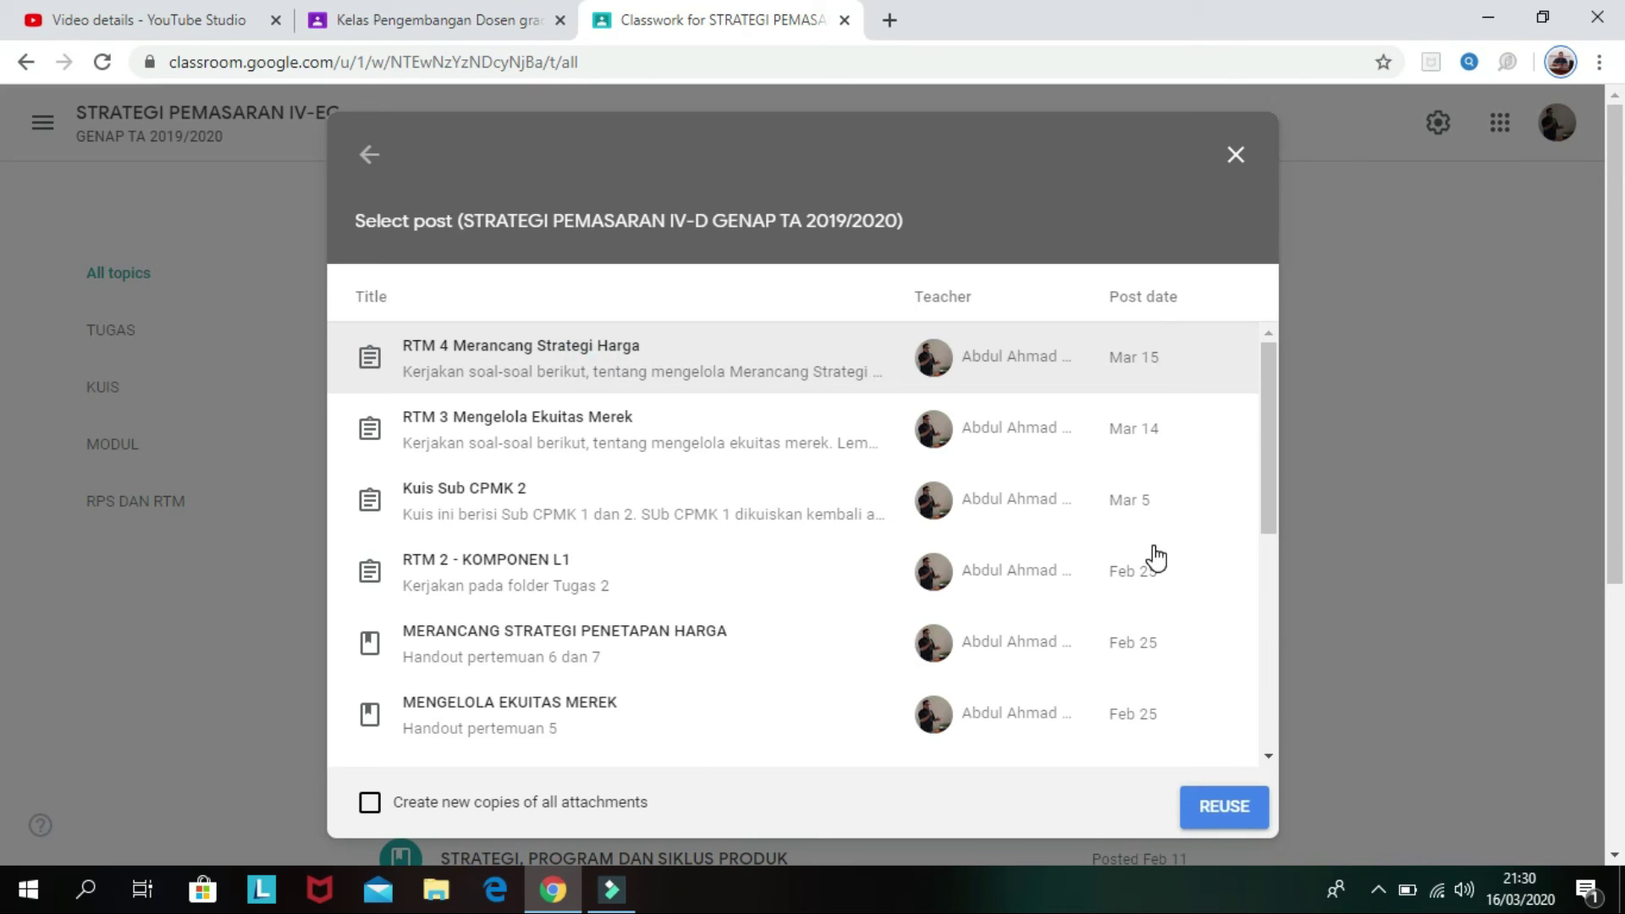
{"action": "left_click", "coordinate": [1241, 808]}
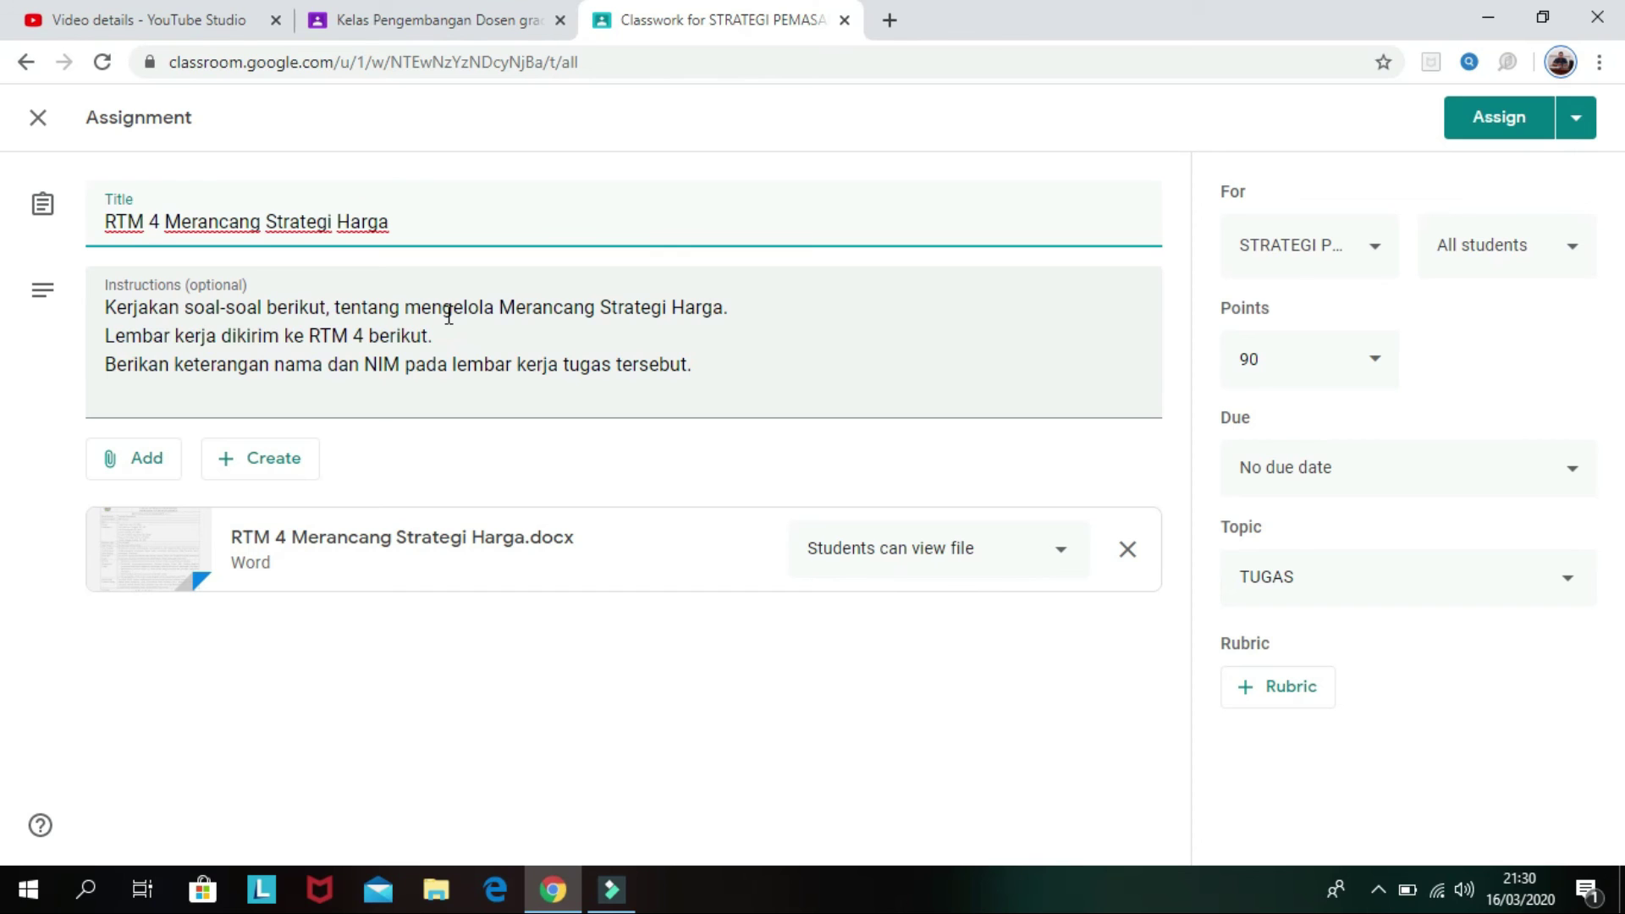
Step: Review the reused assignment's instructions and the classes it can be assigned to, without changing the selection
{"action": "left_click", "coordinate": [288, 334]}
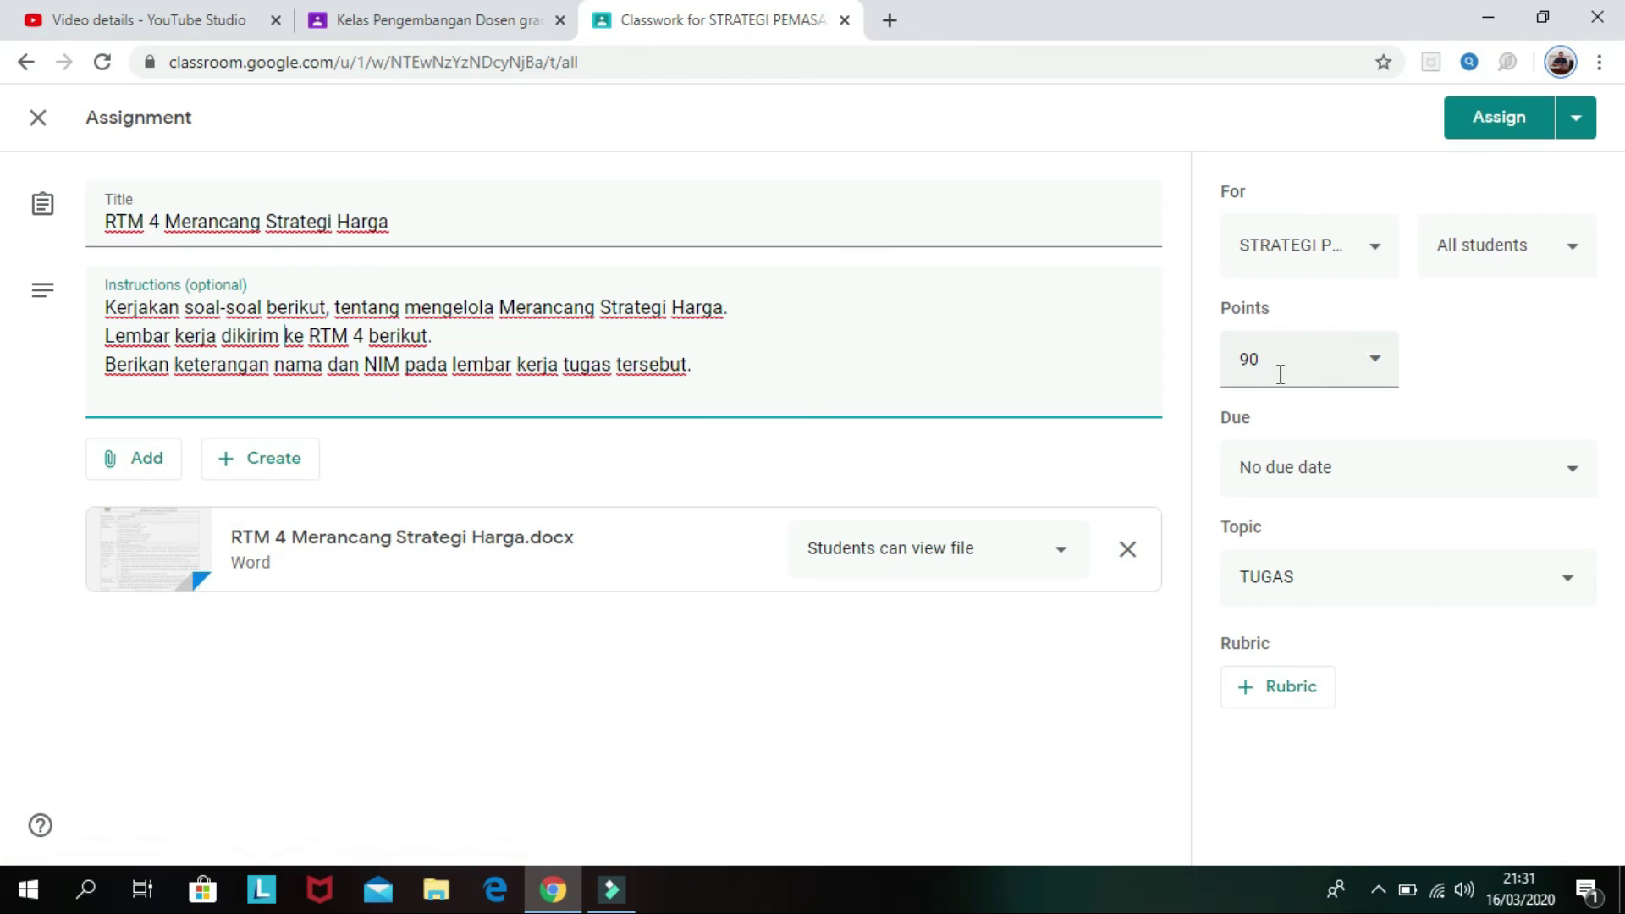
{"action": "left_click", "coordinate": [1378, 255]}
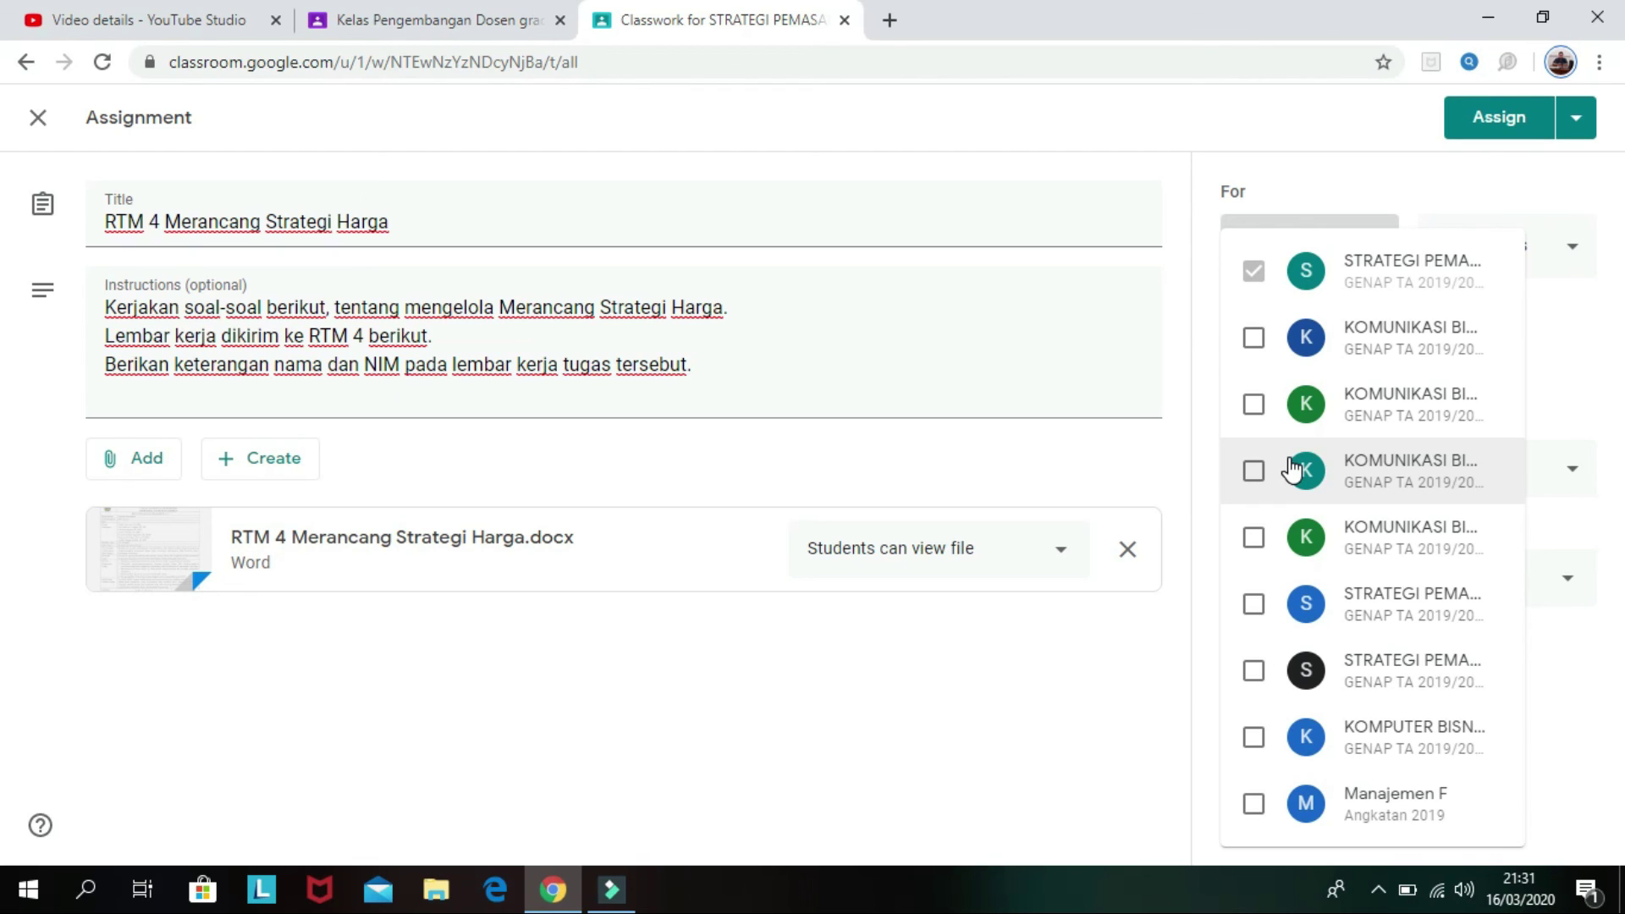
{"action": "left_click", "coordinate": [1307, 184]}
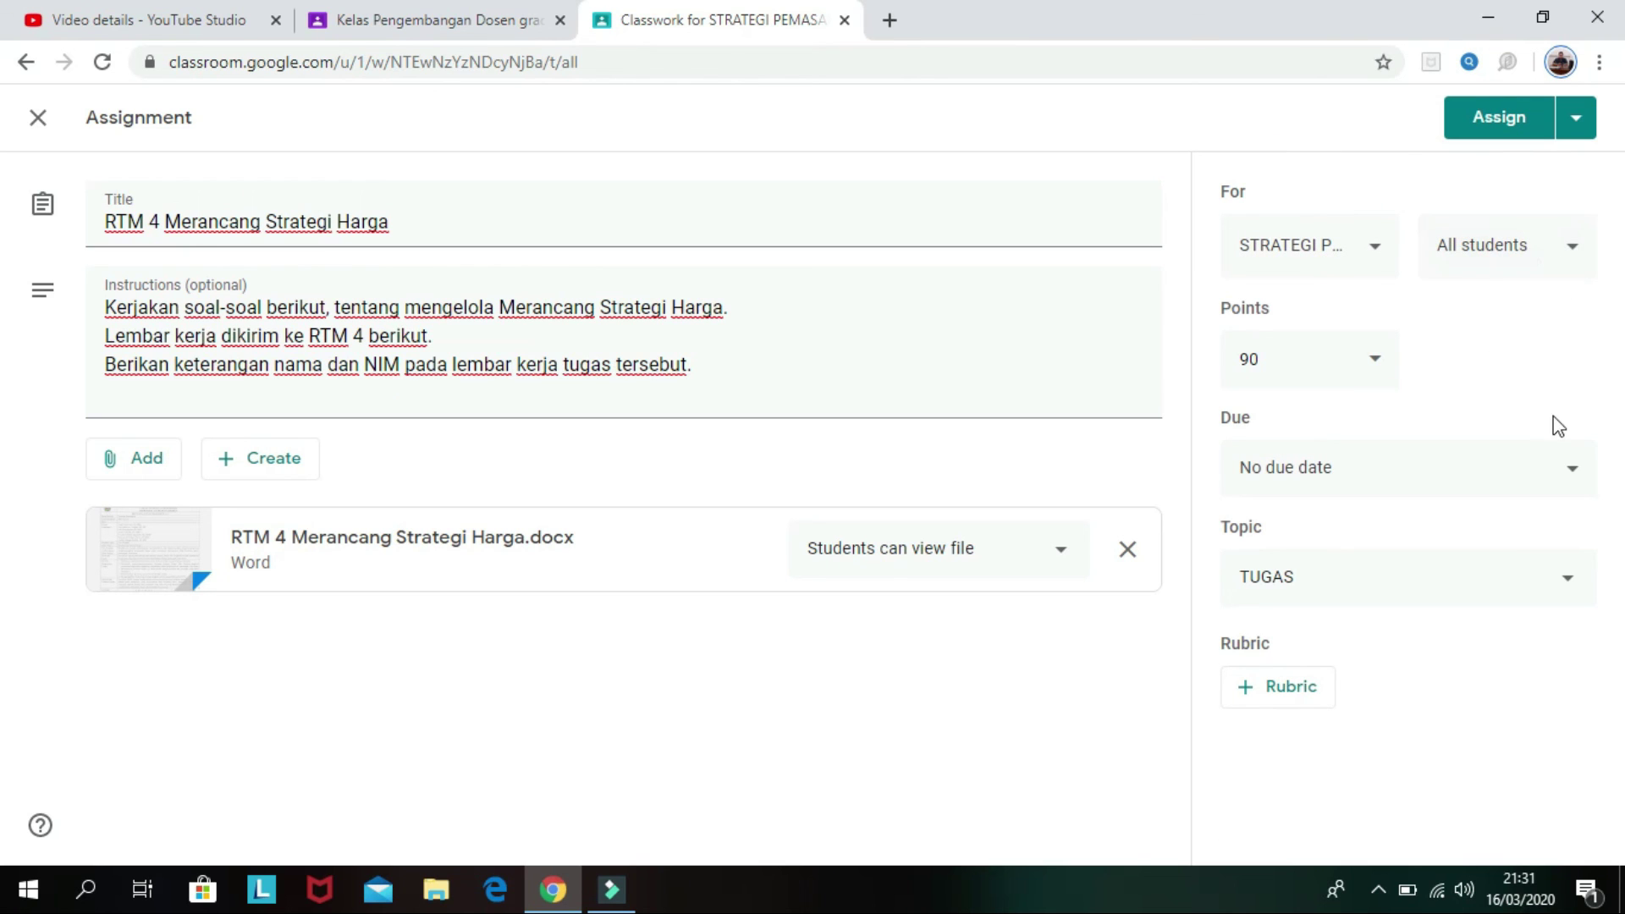
Step: Set the assignment's due date to Mar 20, 2020
{"action": "left_click", "coordinate": [1564, 479]}
{"action": "left_click", "coordinate": [1470, 562]}
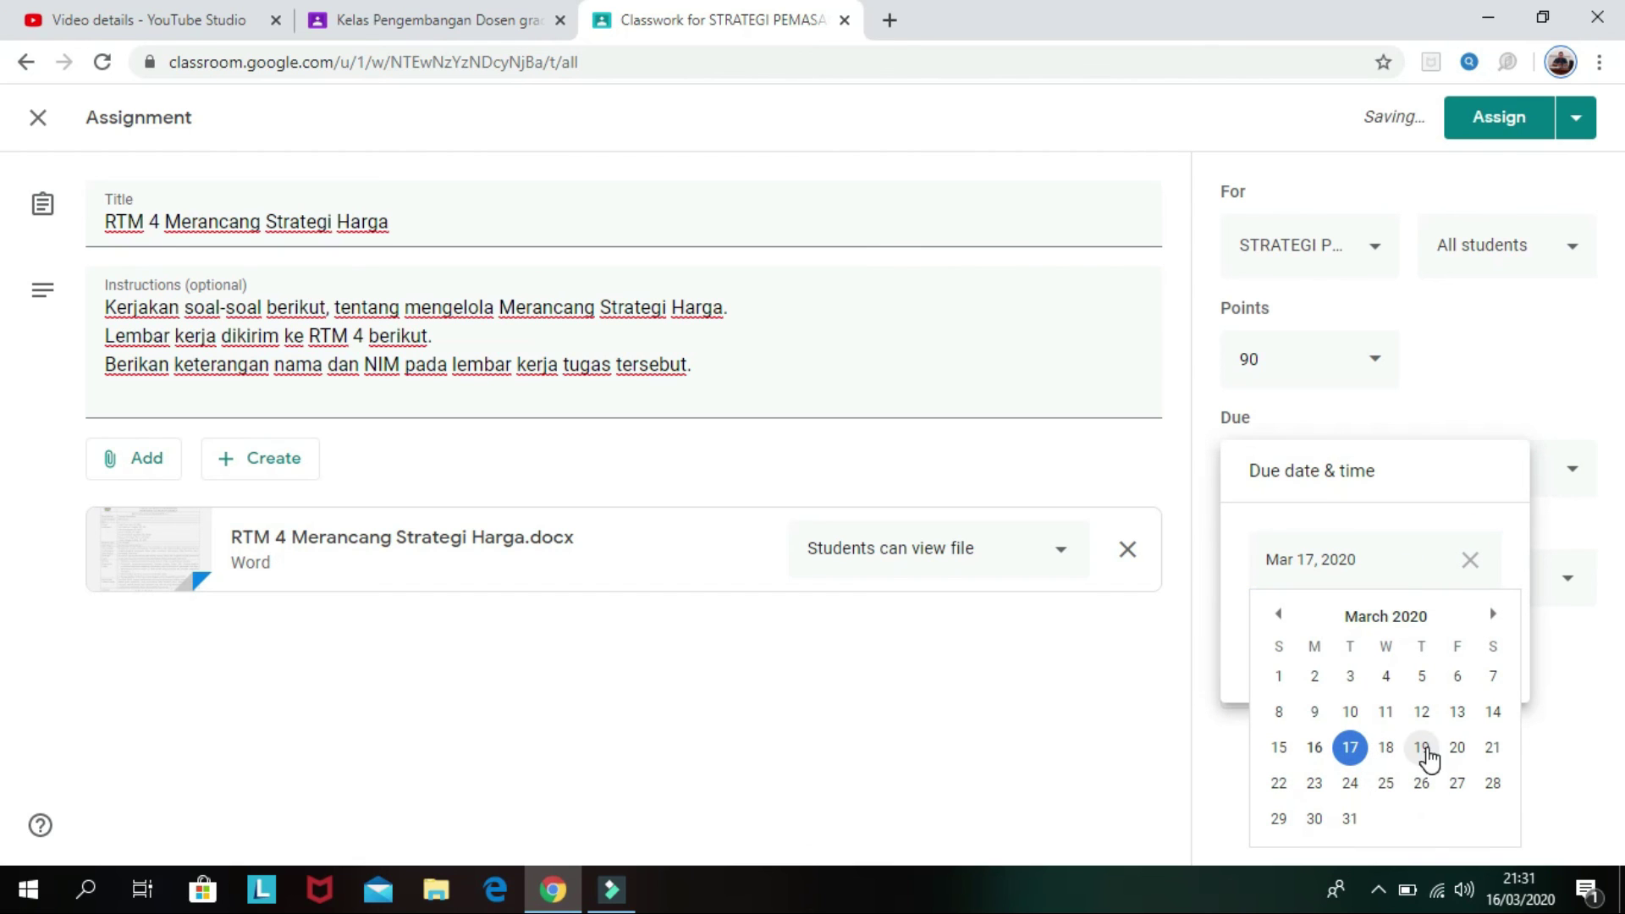
{"action": "left_click", "coordinate": [1457, 748]}
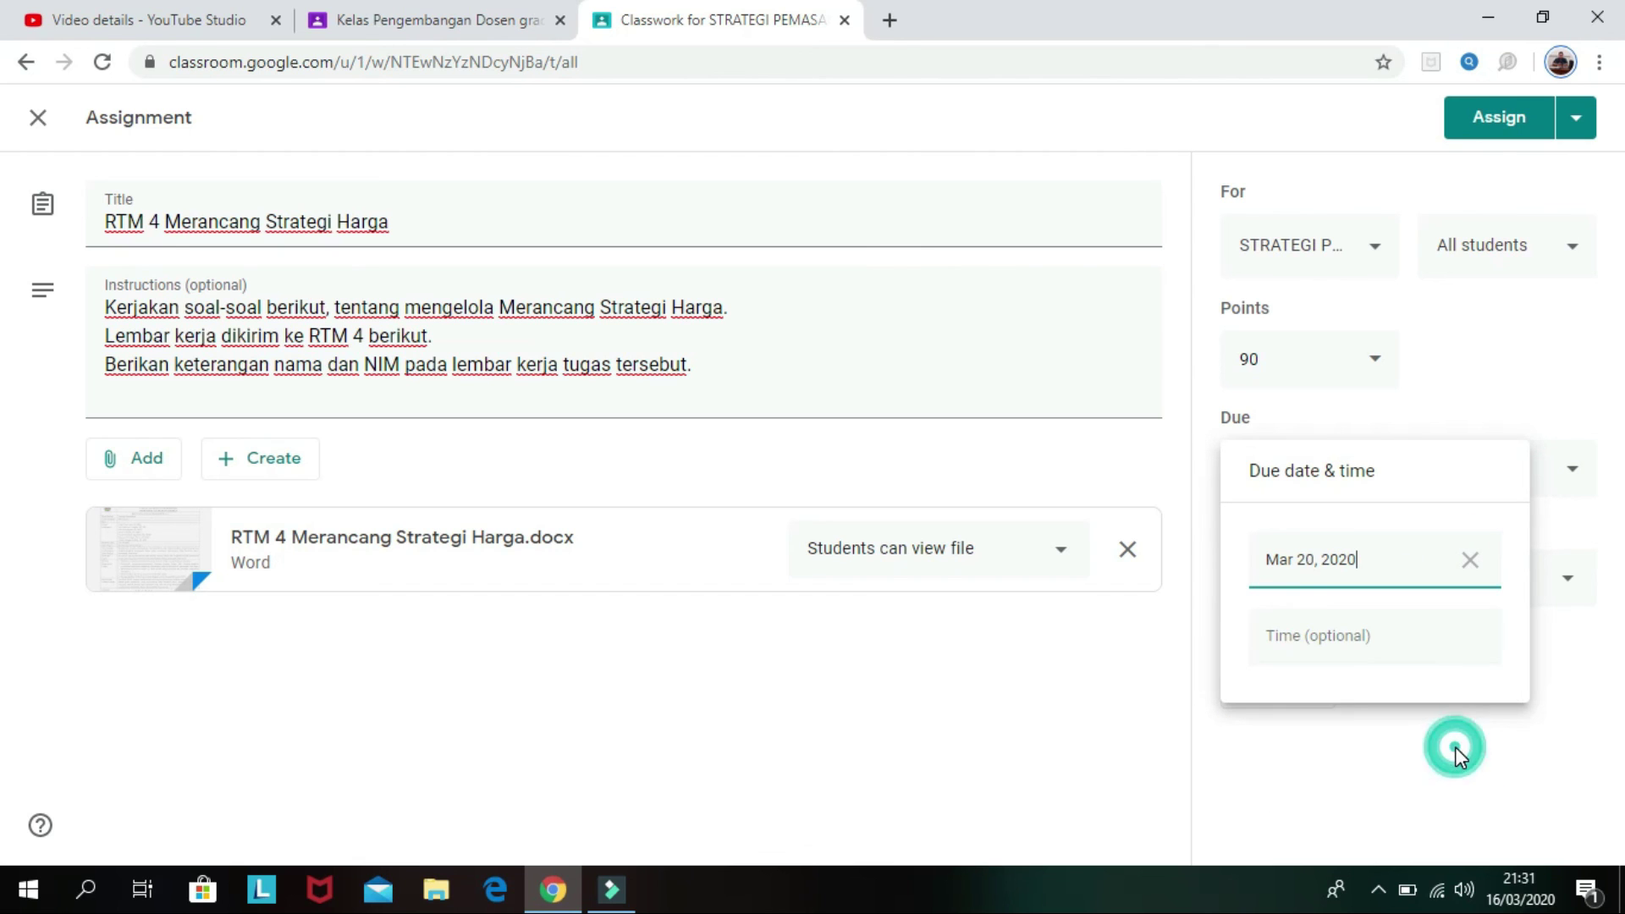
Step: Set the assignment's due time to 11:59 PM and assign "RTM 4 Merancang Strategi Harga" to all students of the class
{"action": "left_click", "coordinate": [1345, 657]}
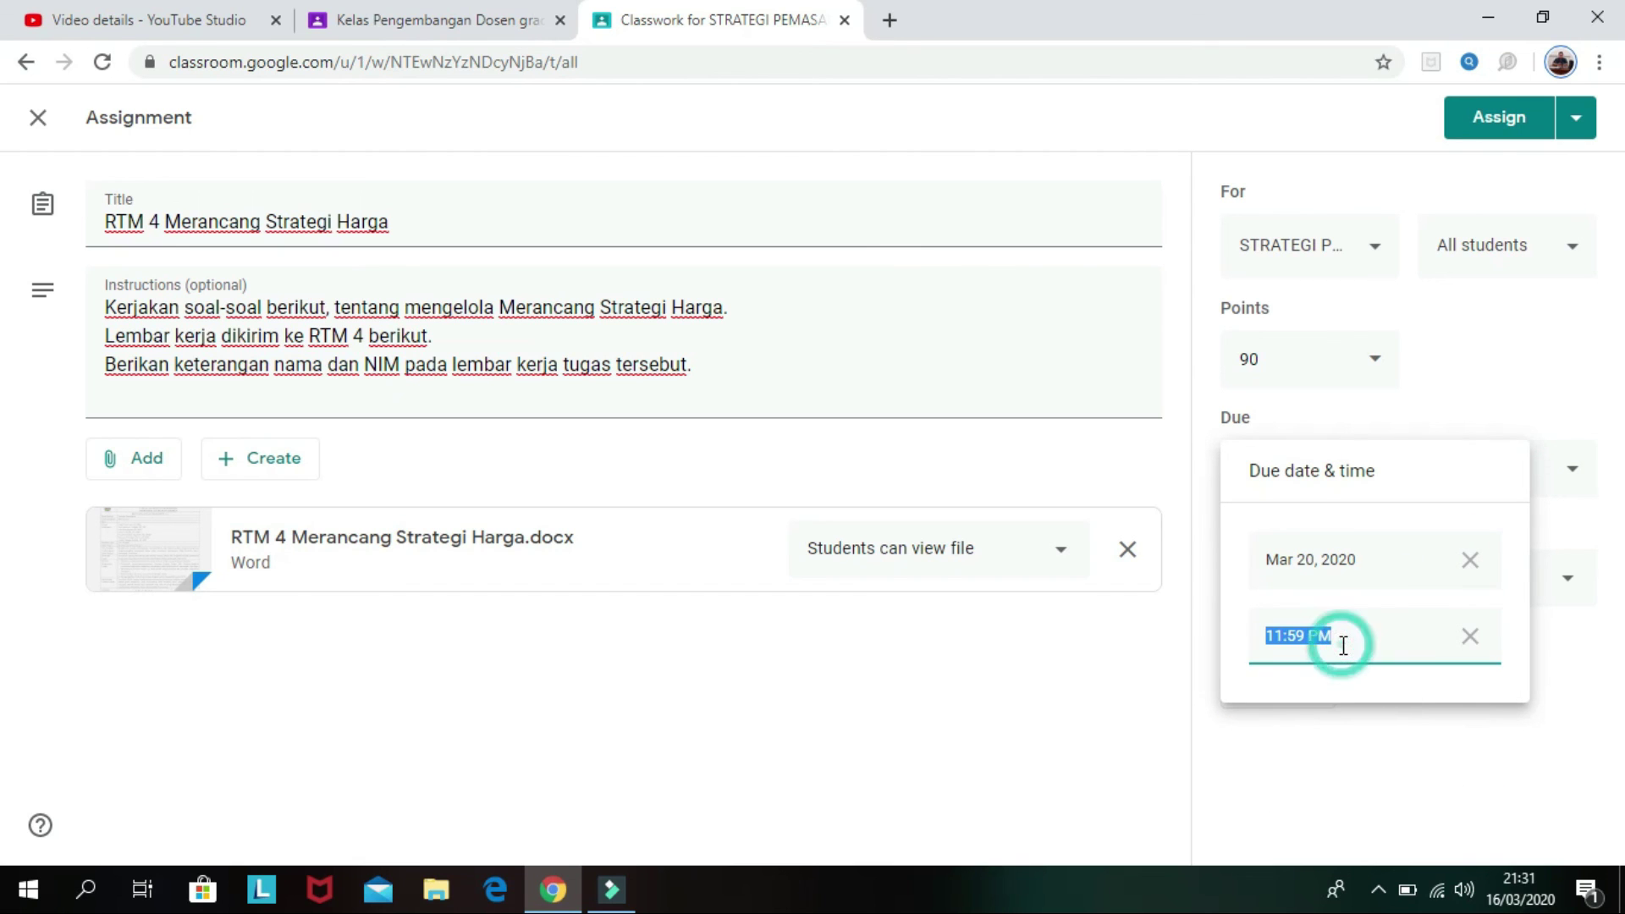
{"action": "left_click", "coordinate": [1347, 749]}
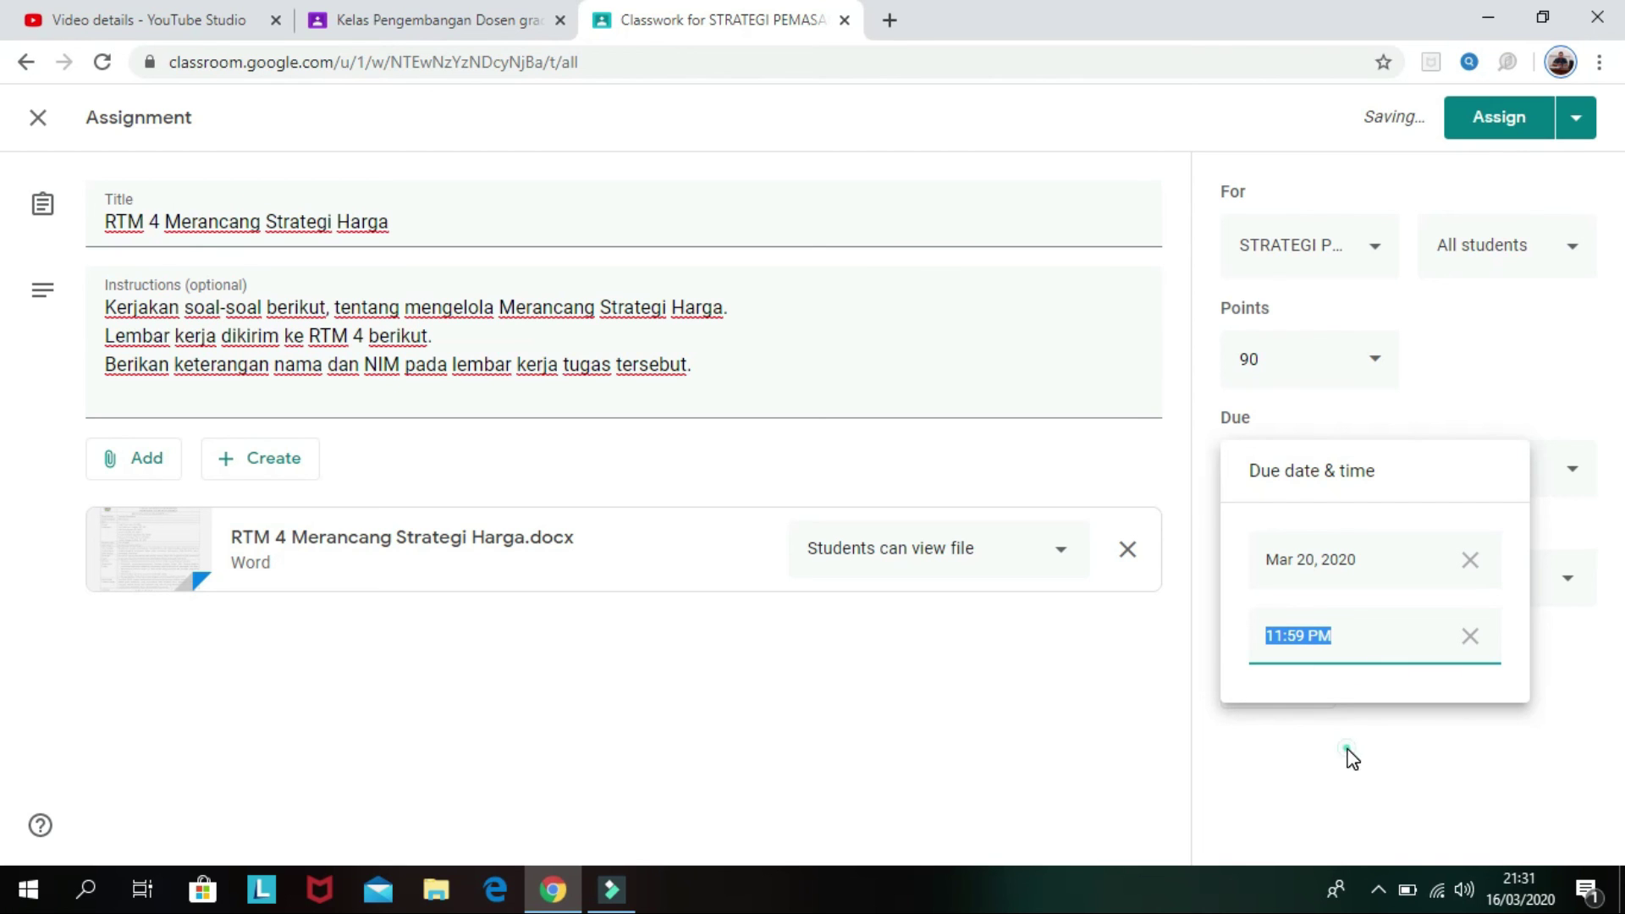
{"action": "left_click", "coordinate": [1503, 116]}
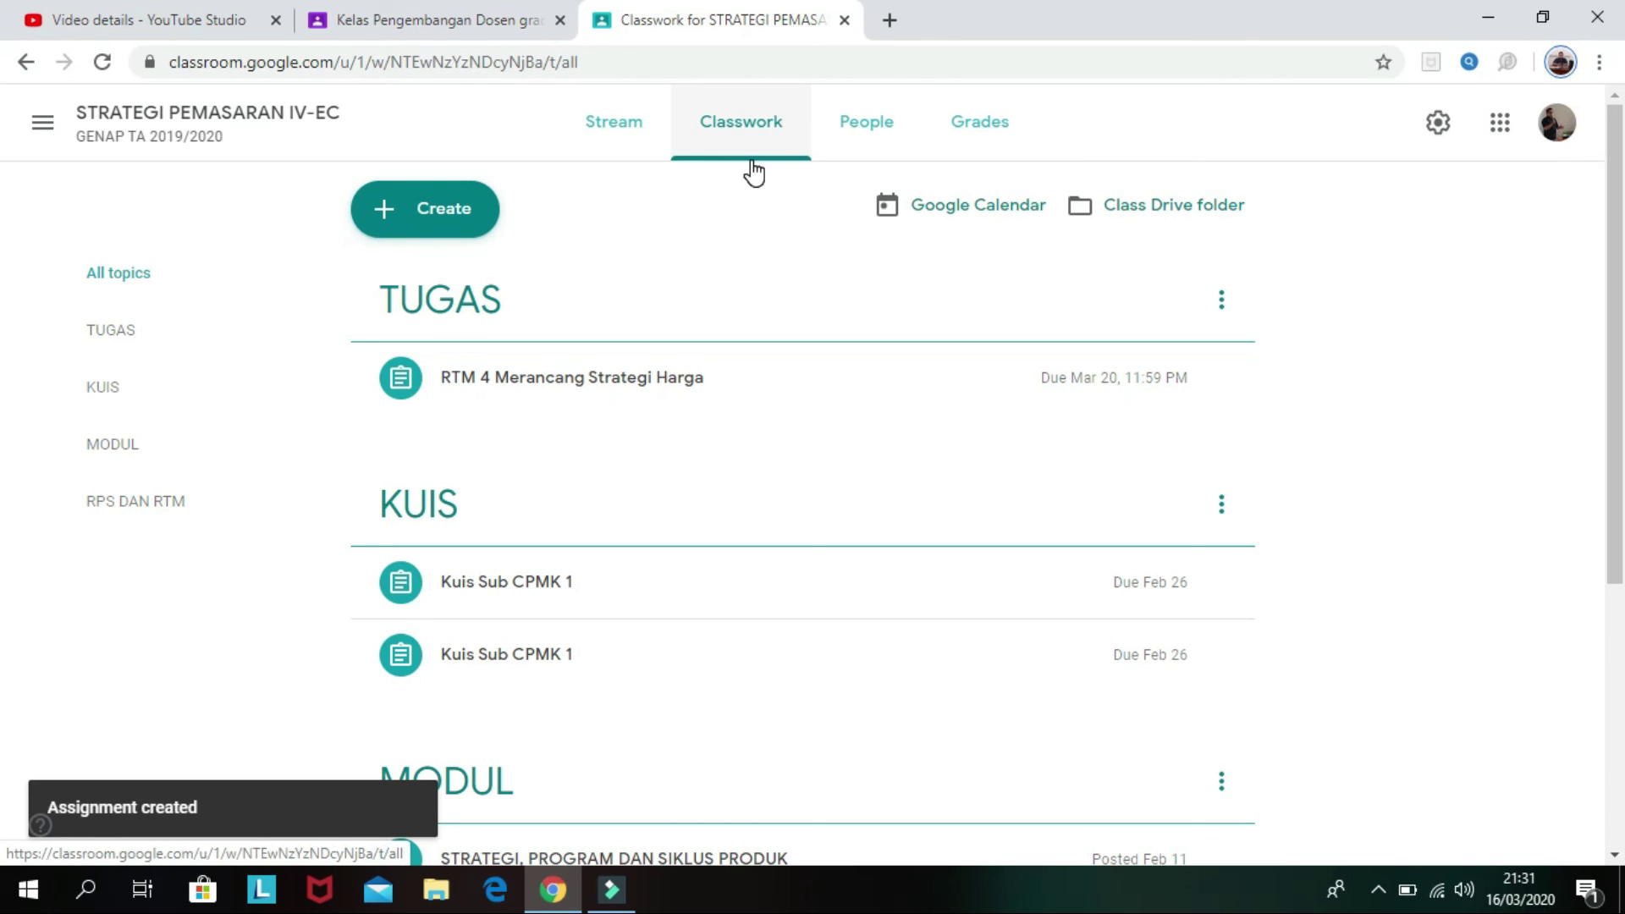
{"action": "mouse_move", "coordinate": [1615, 244]}
{"action": "left_mouse_down"}
{"action": "mouse_move", "coordinate": [1620, 444]}
{"action": "mouse_move", "coordinate": [1622, 266]}
{"action": "left_mouse_up"}
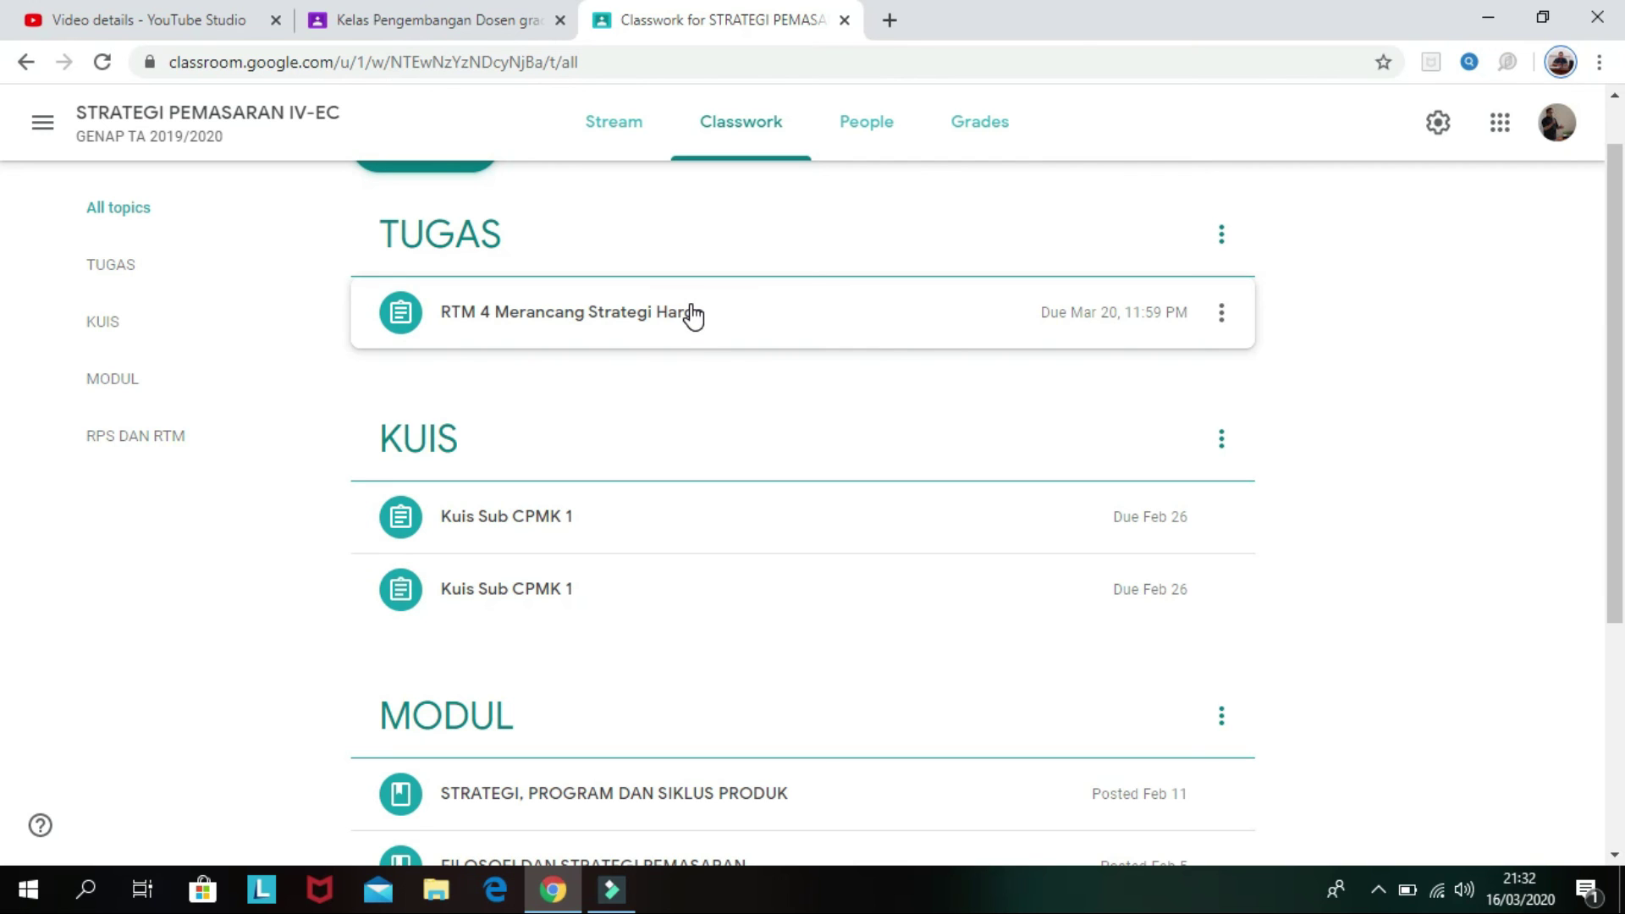
{"action": "scroll", "coordinate": [693, 316], "scroll_direction": "up", "scroll_amount": 1}
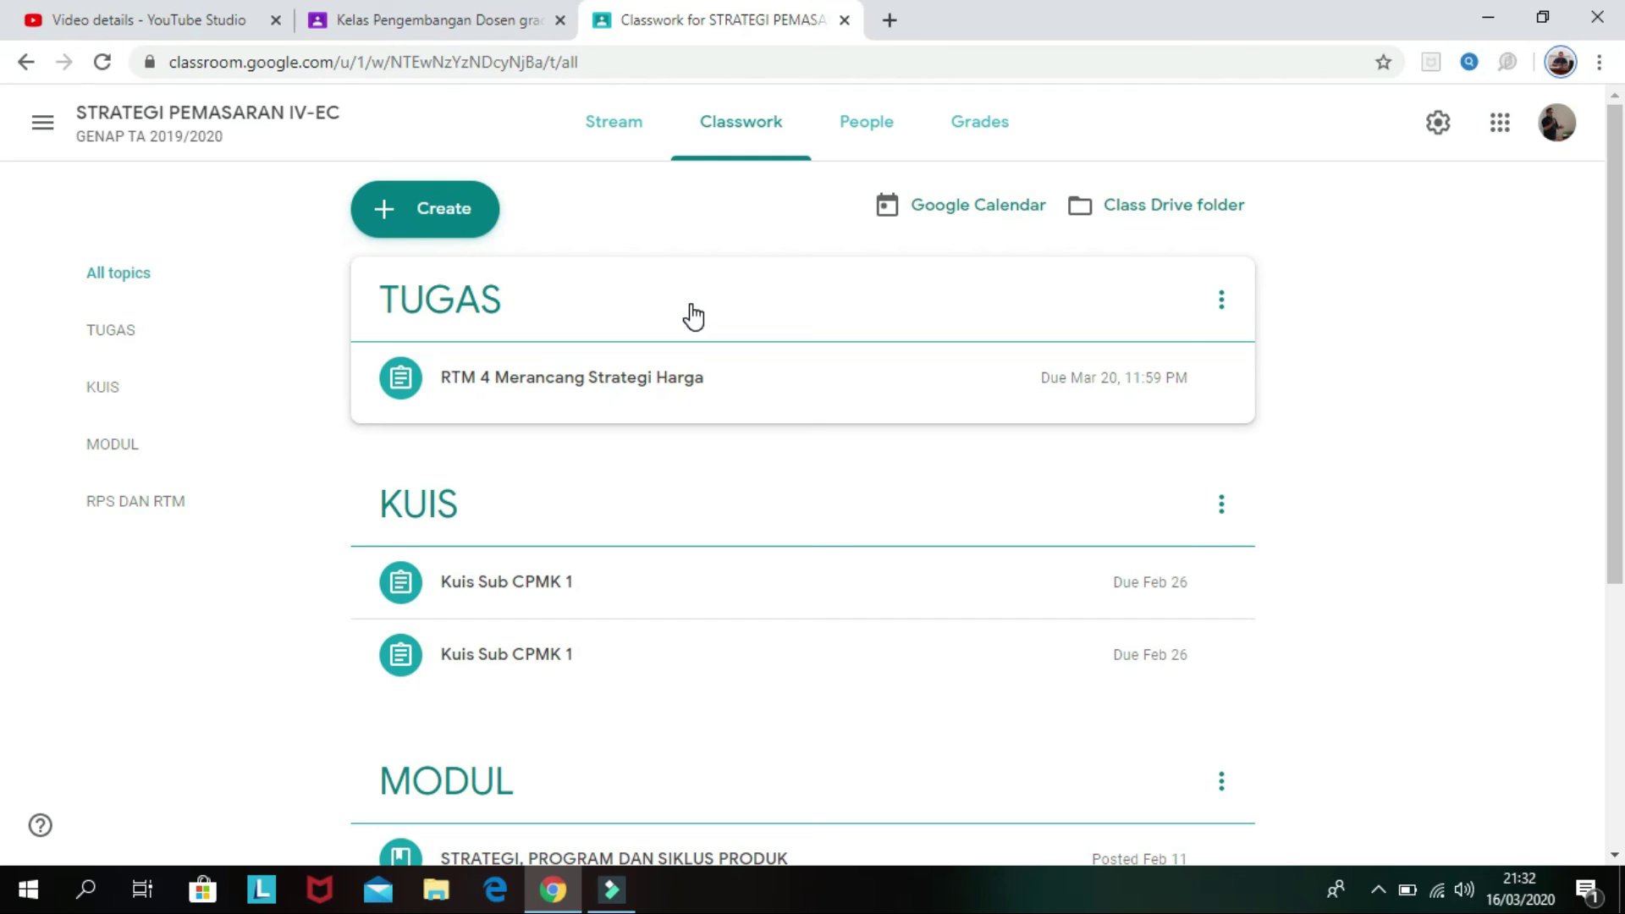
{"action": "left_click", "coordinate": [1378, 891]}
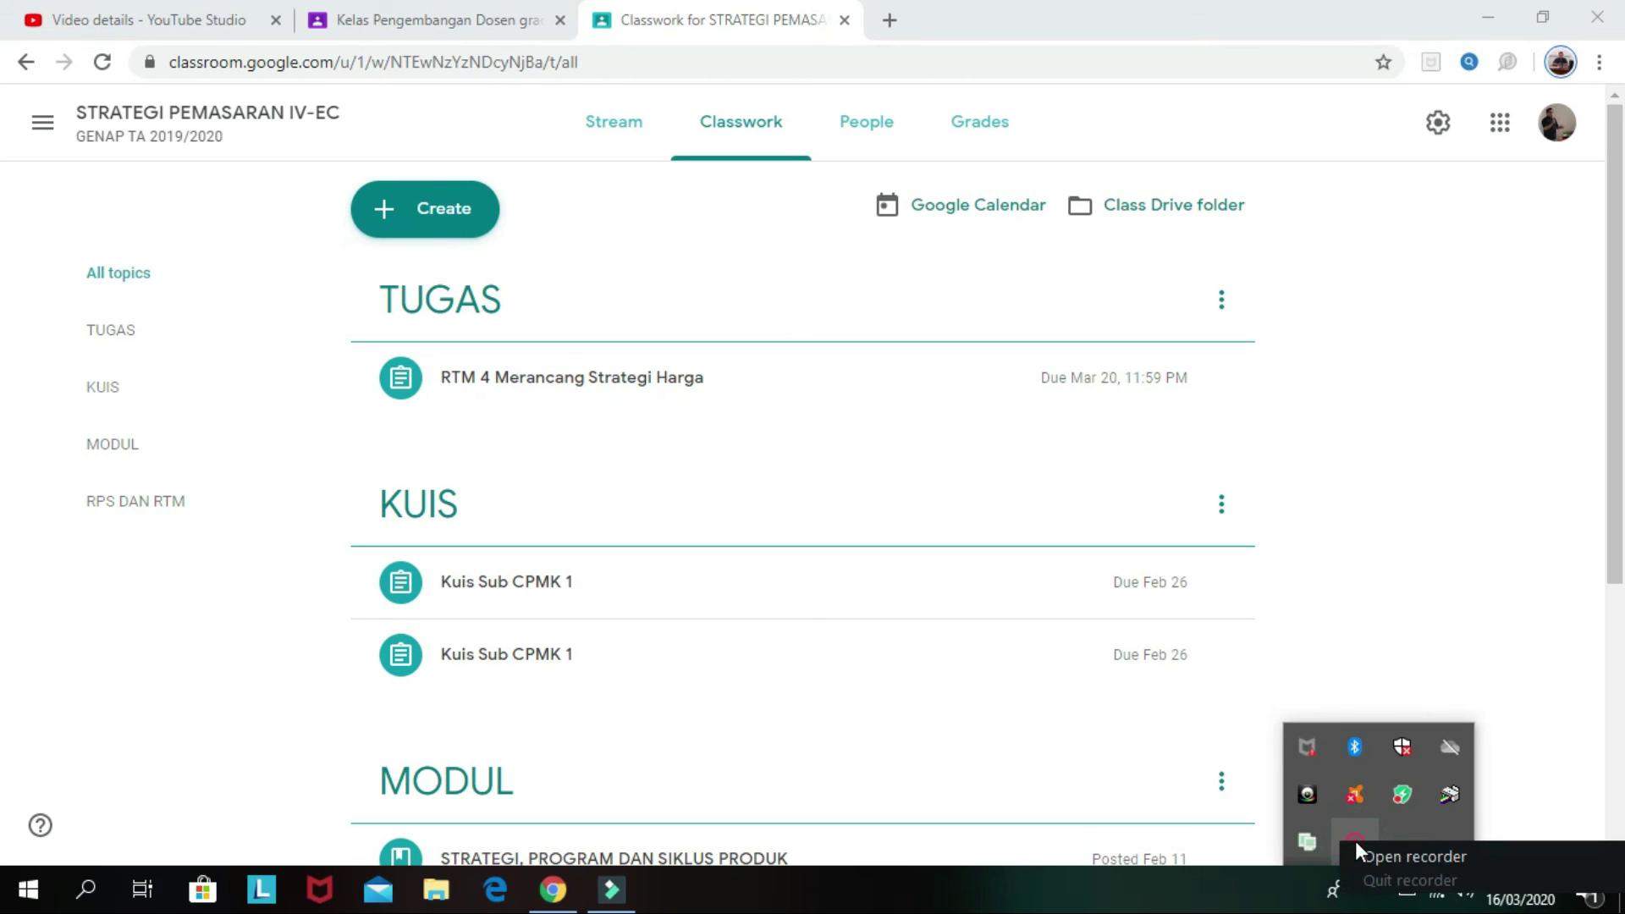
{"action": "left_click", "coordinate": [1380, 852]}
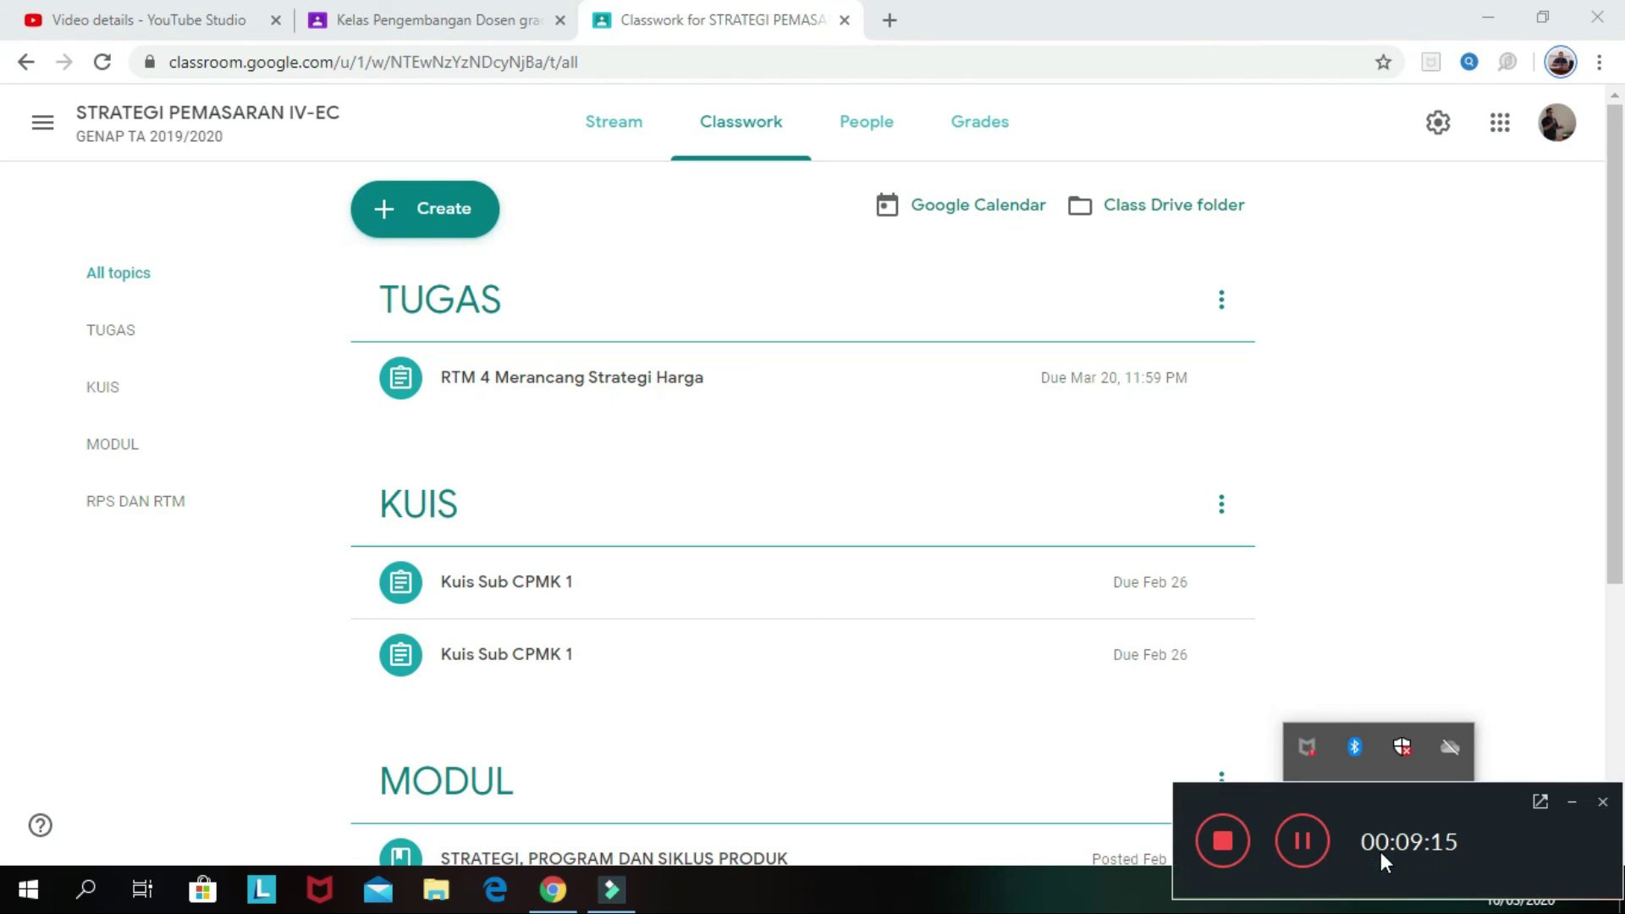